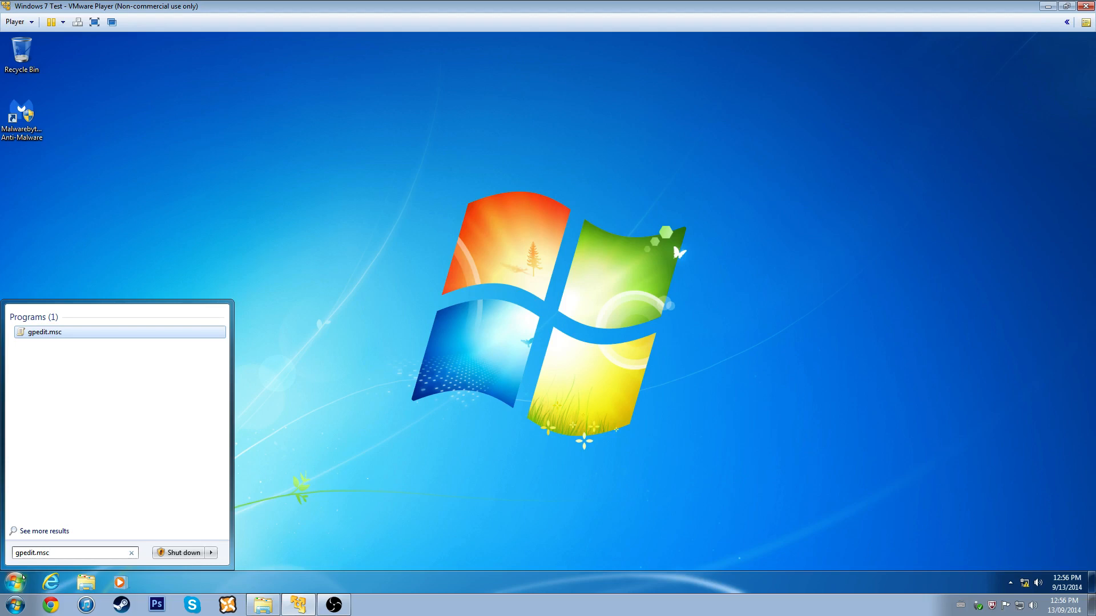
- Launch gpedit.msc, maximize the Local Group Policy Editor, and widen its tree pane
{"action": "key", "text": "Return"}
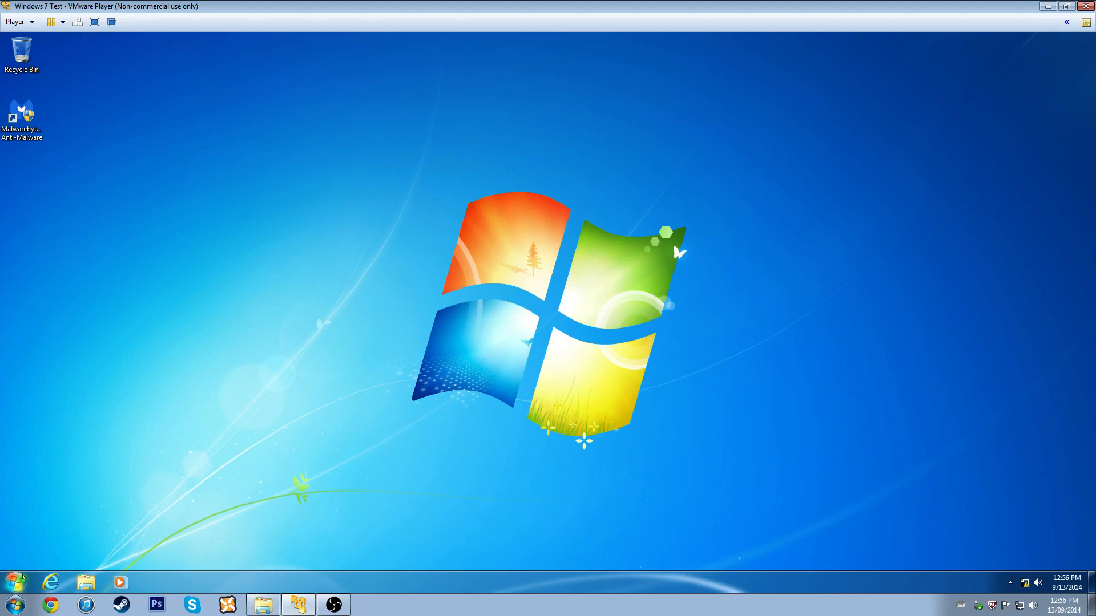
{"action": "key", "text": "super+r"}
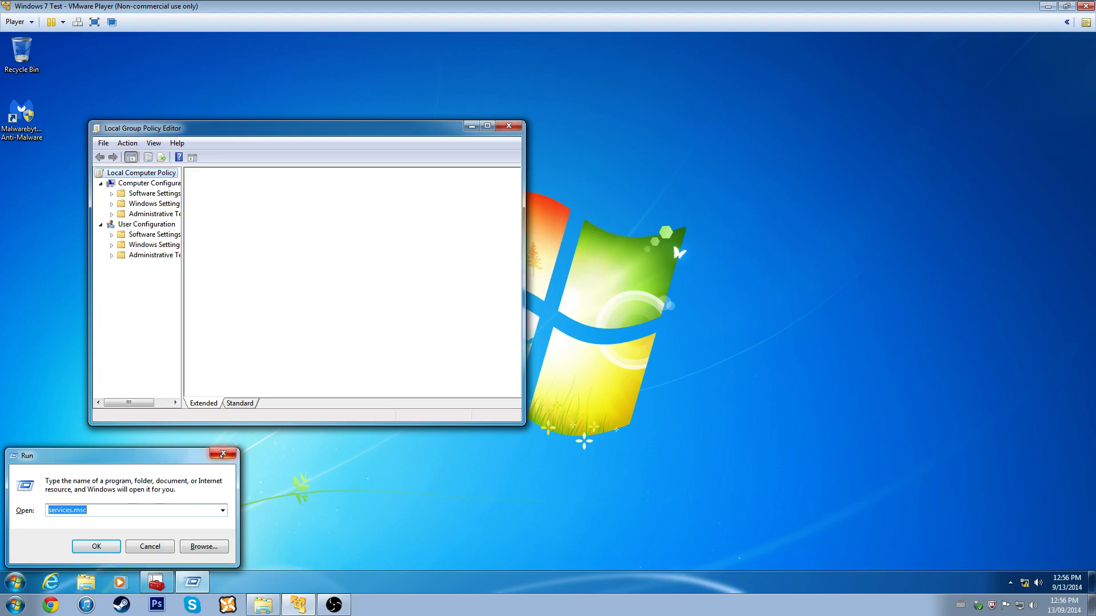
{"action": "key", "text": "Return"}
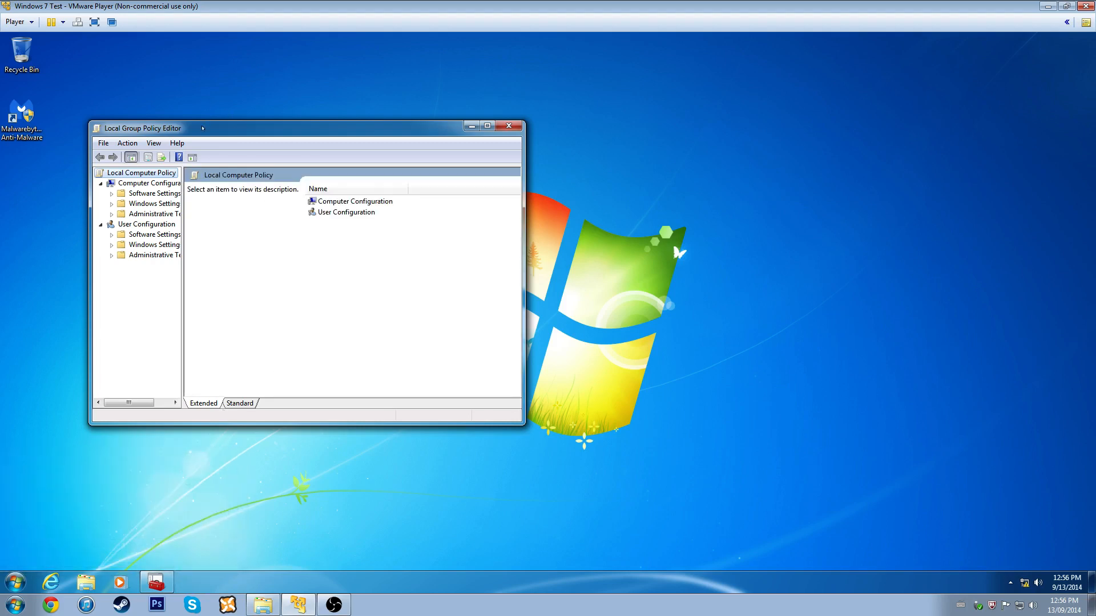
{"action": "double_click", "coordinate": [201, 127]}
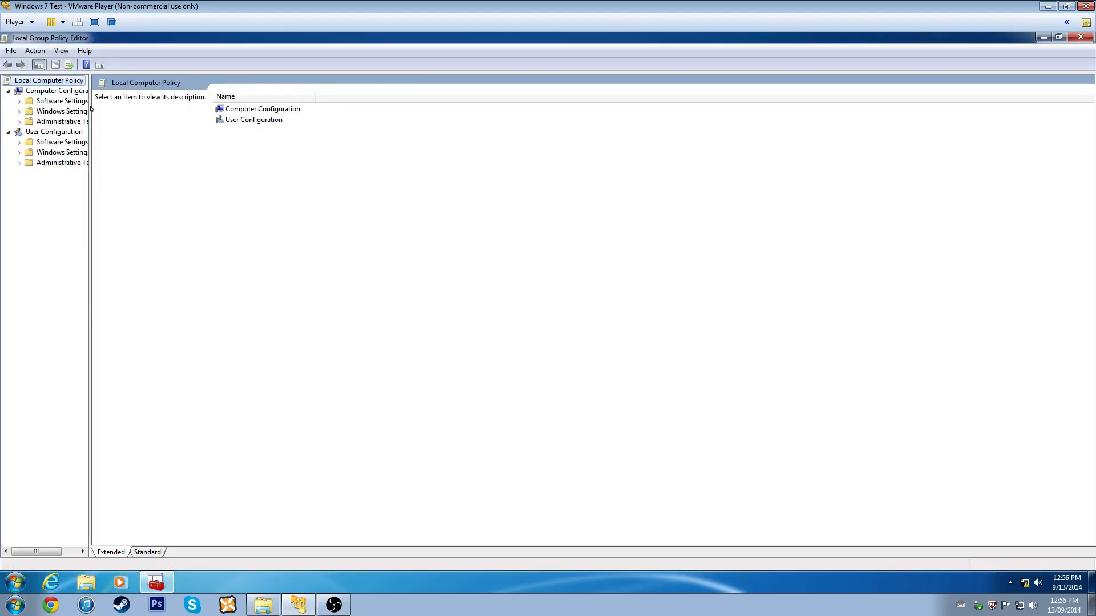
{"action": "left_click_drag", "start_coordinate": [90, 109], "coordinate": [177, 109]}
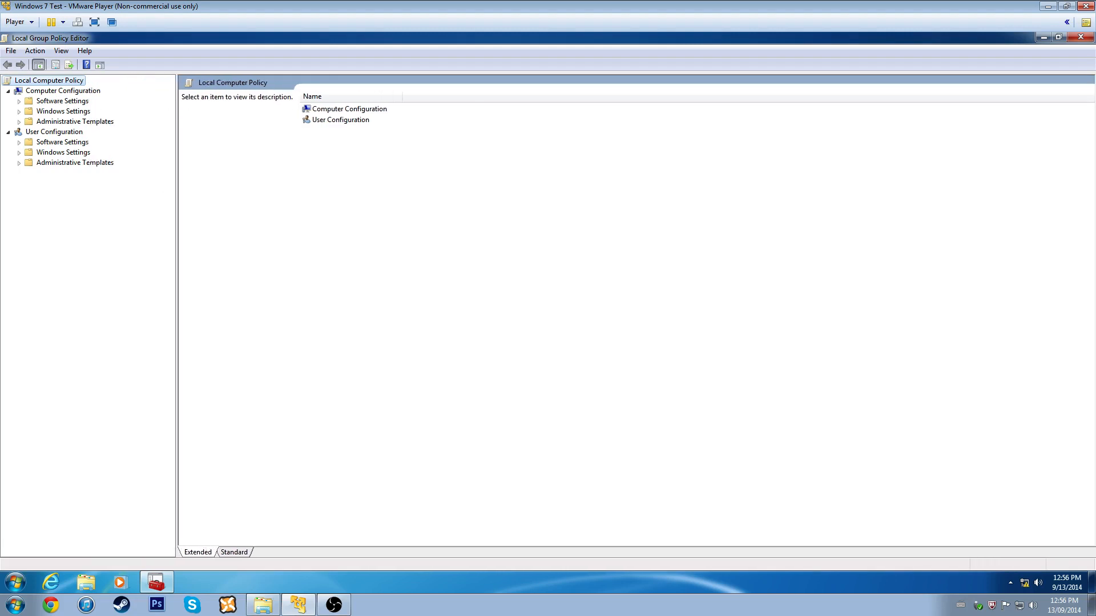
- Launch Local Security Policy by searching secpol.msc in the Start menu
{"action": "left_click", "coordinate": [7, 575]}
{"action": "type", "text": "se"}
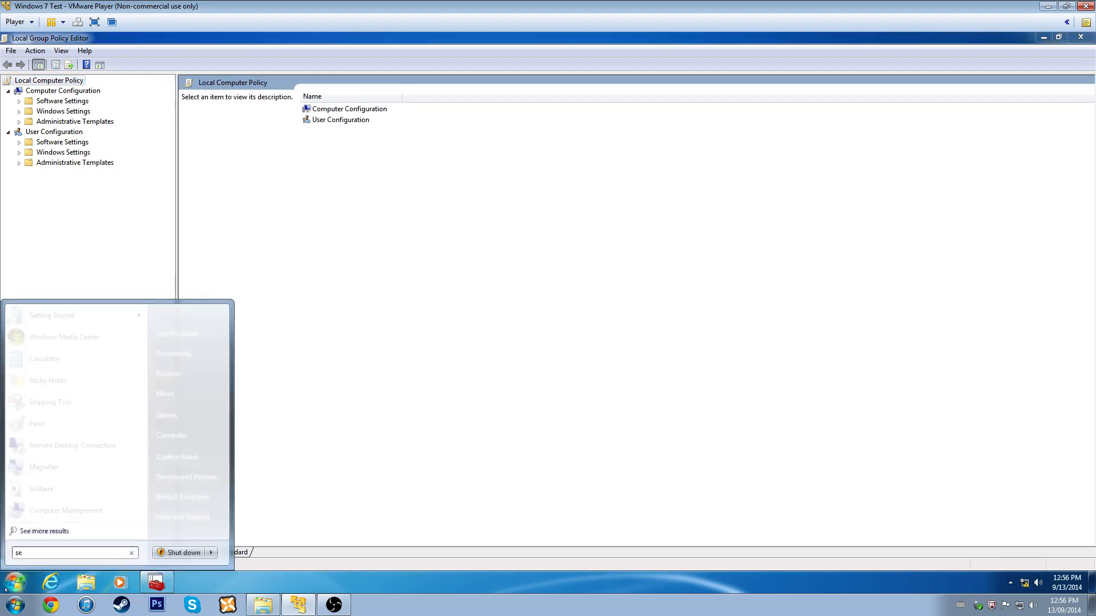
{"action": "type", "text": "cpol.msc"}
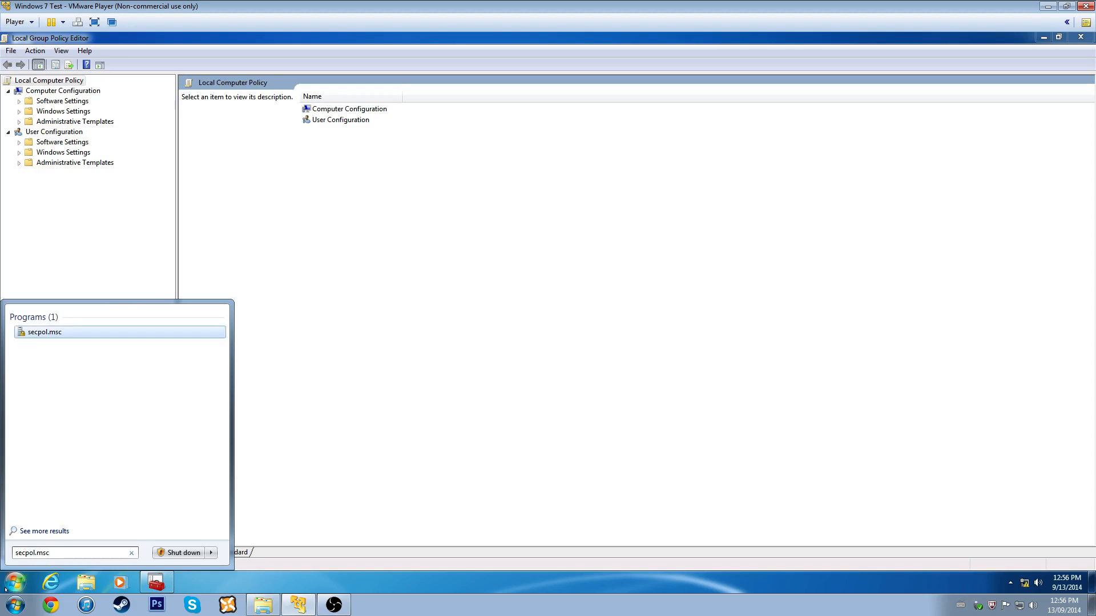
{"action": "key", "text": "Return"}
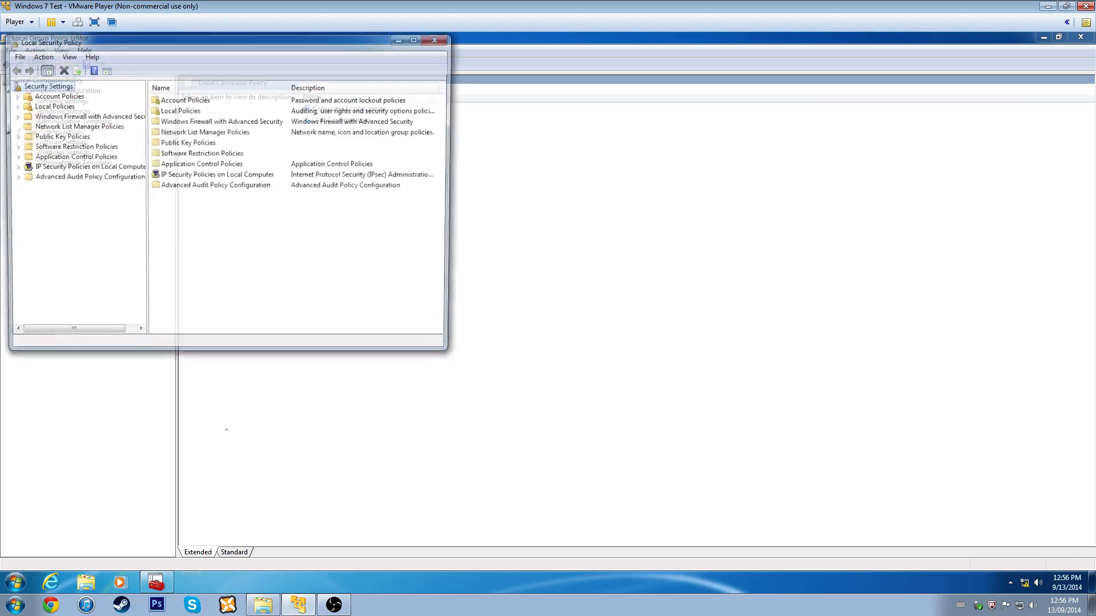
- Open Computer Configuration > Windows Settings > Security Settings and close the Local Security Policy window
{"action": "left_click_drag", "start_coordinate": [167, 42], "coordinate": [623, 166]}
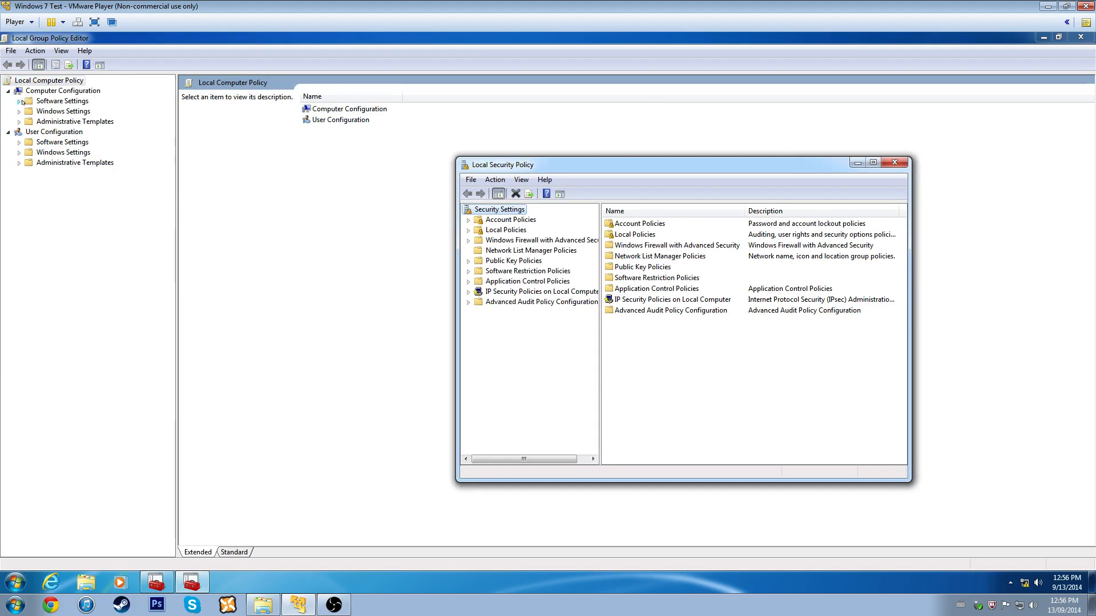
{"action": "left_click", "coordinate": [59, 92]}
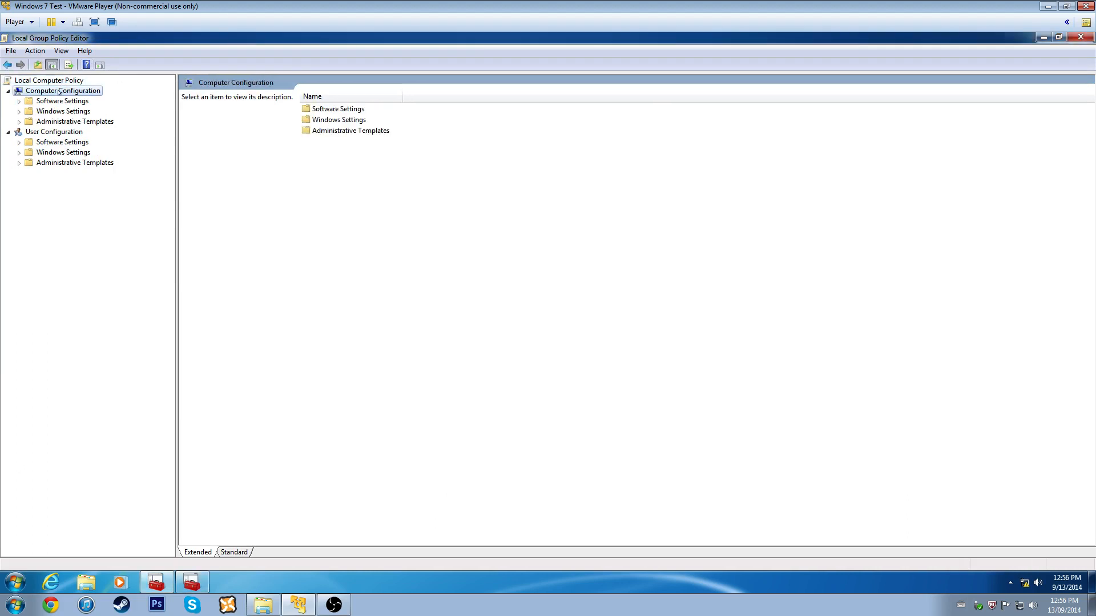
{"action": "left_click", "coordinate": [19, 101]}
{"action": "left_click", "coordinate": [17, 112]}
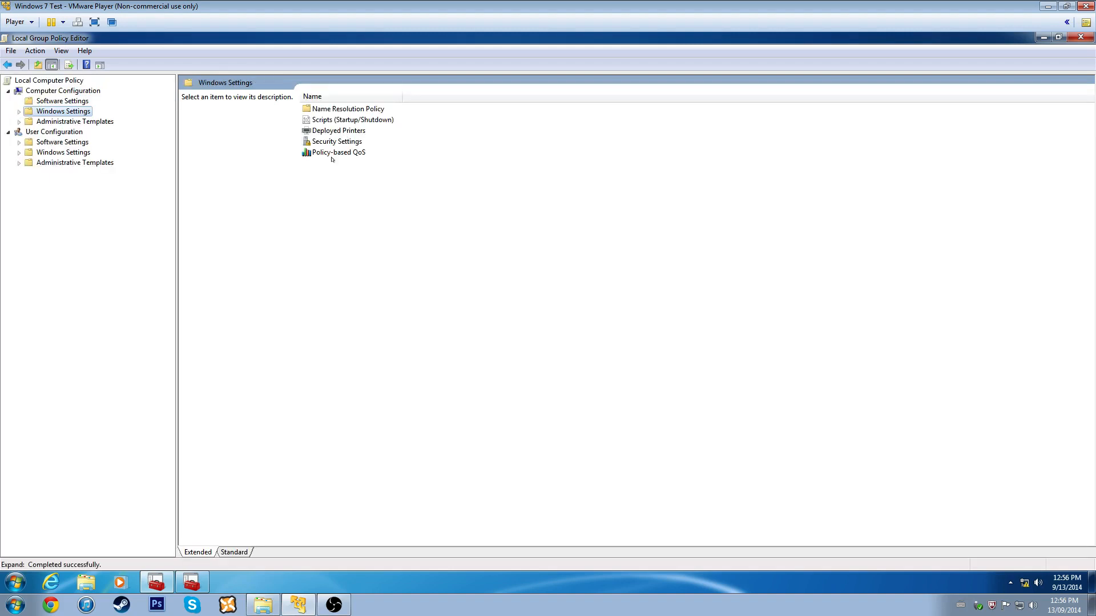
{"action": "double_click", "coordinate": [337, 141]}
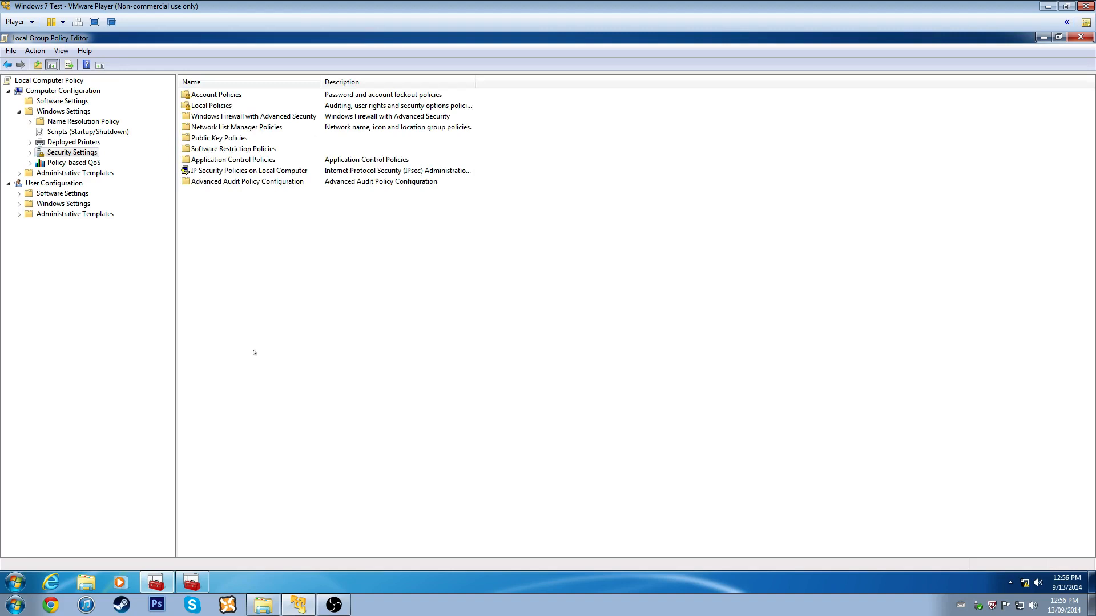
{"action": "left_click", "coordinate": [192, 582]}
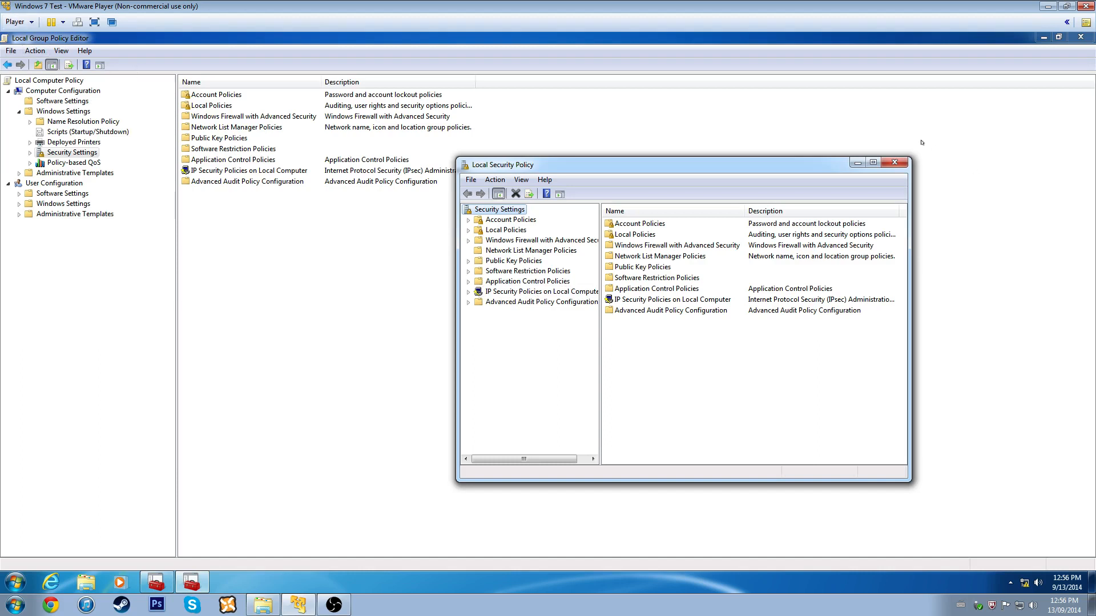
{"action": "left_click", "coordinate": [895, 163]}
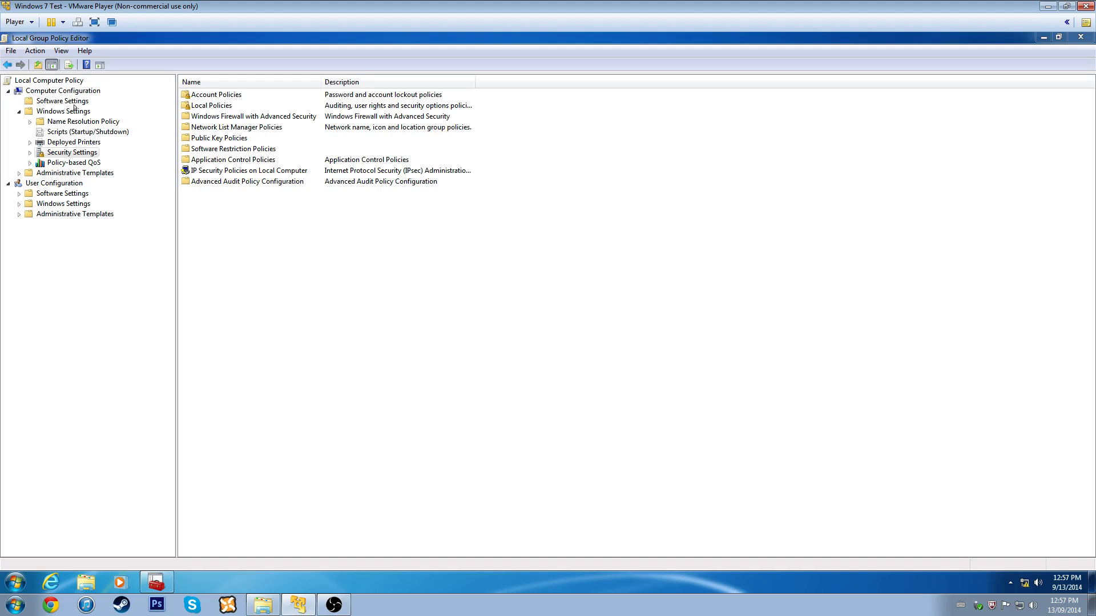
- In Password Policy, set password history to 10 and maximum password age to 60 days
{"action": "double_click", "coordinate": [222, 96]}
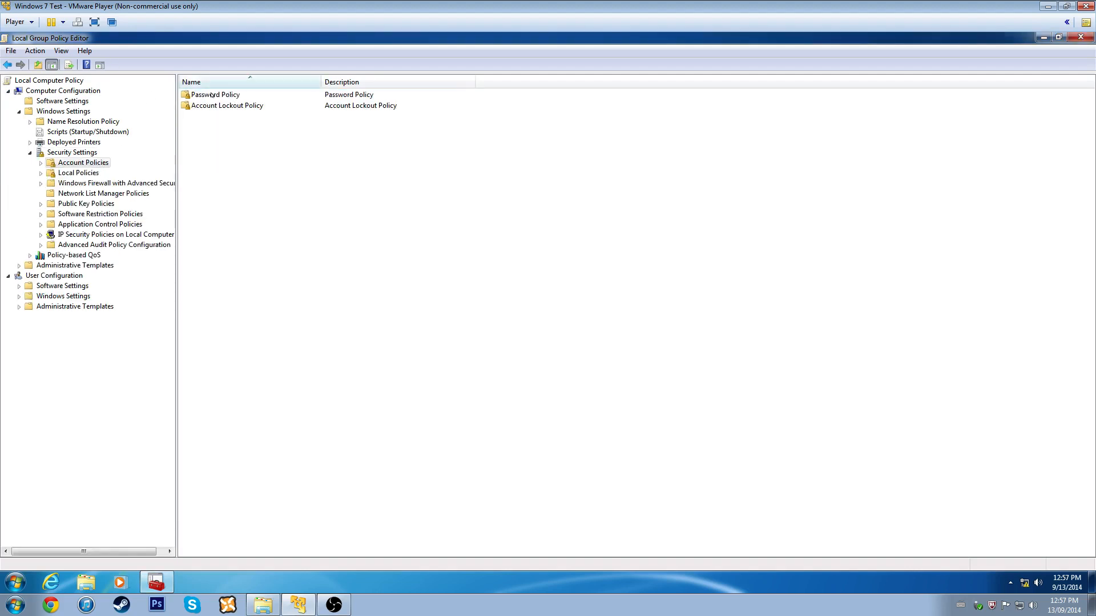
{"action": "double_click", "coordinate": [212, 95]}
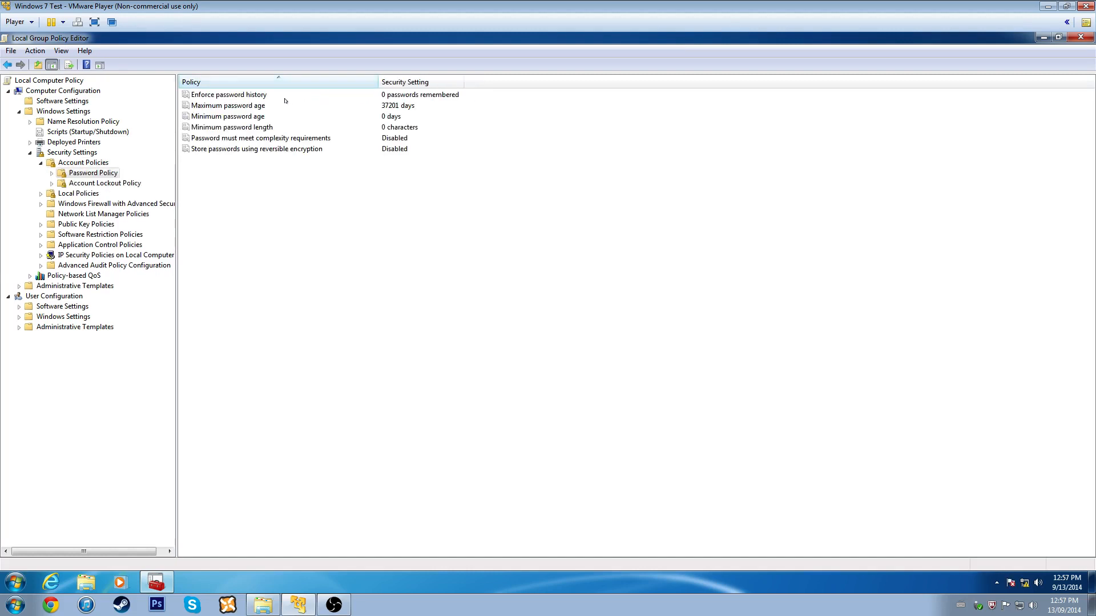
{"action": "right_click", "coordinate": [257, 94]}
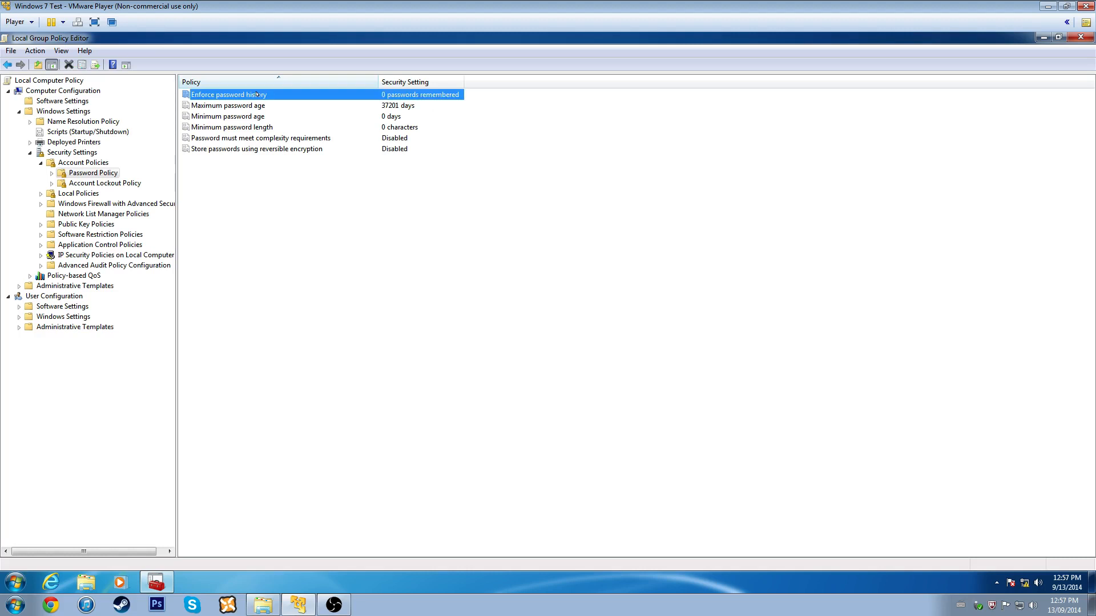
{"action": "left_click", "coordinate": [293, 100]}
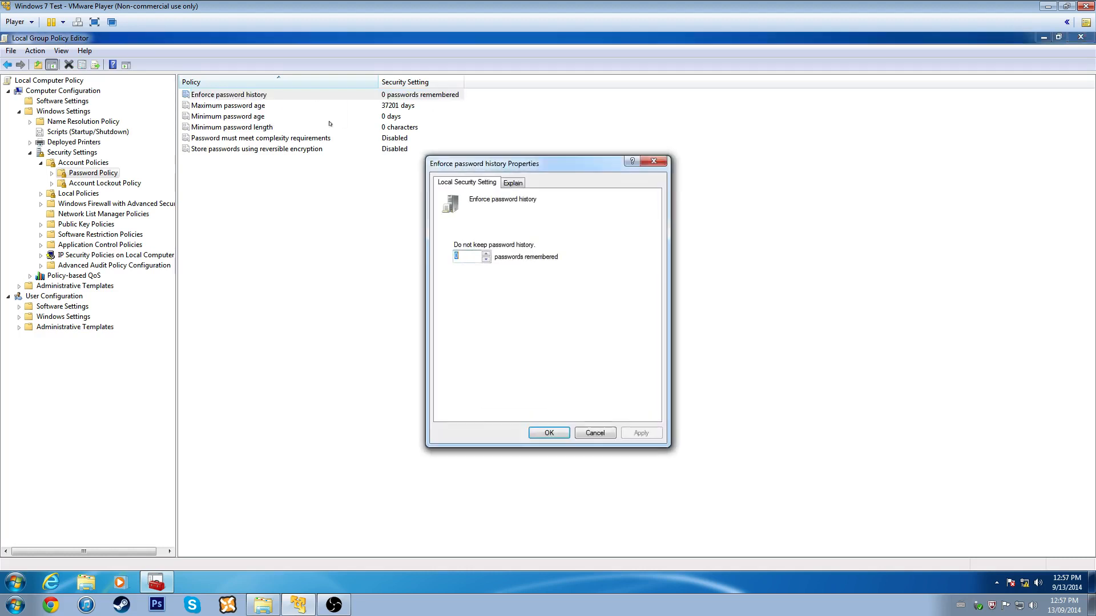
{"action": "type", "text": "10"}
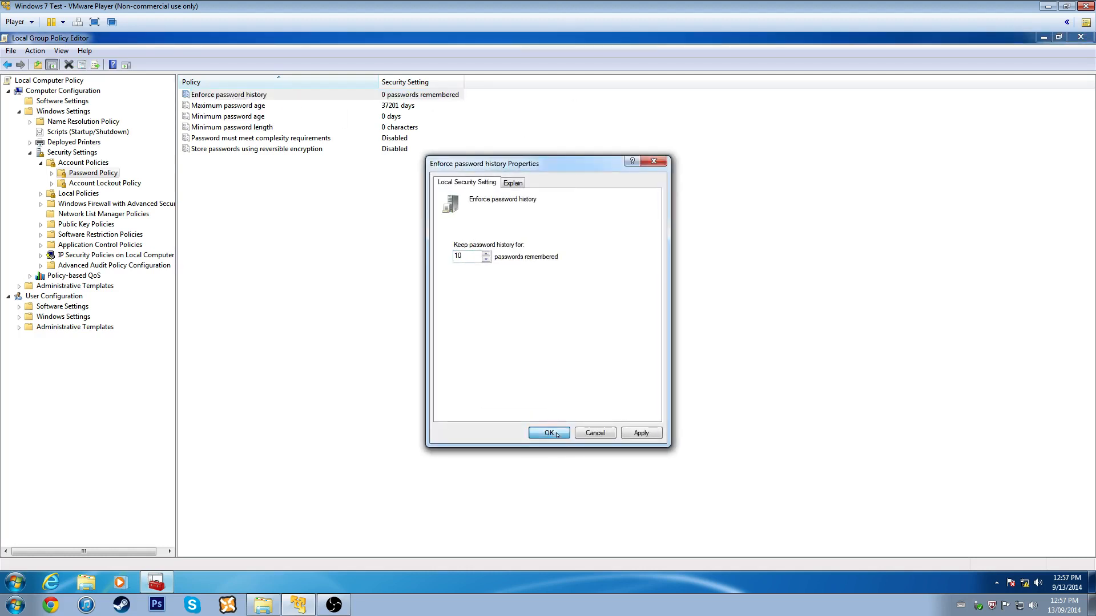
{"action": "key", "text": "Return"}
{"action": "double_click", "coordinate": [301, 108]}
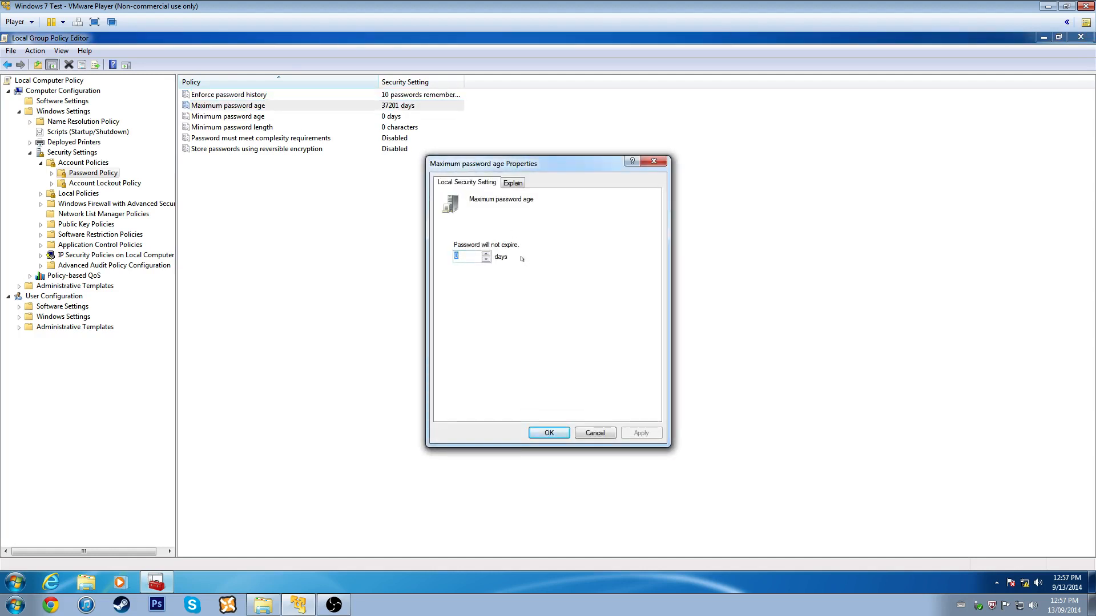
{"action": "type", "text": "60"}
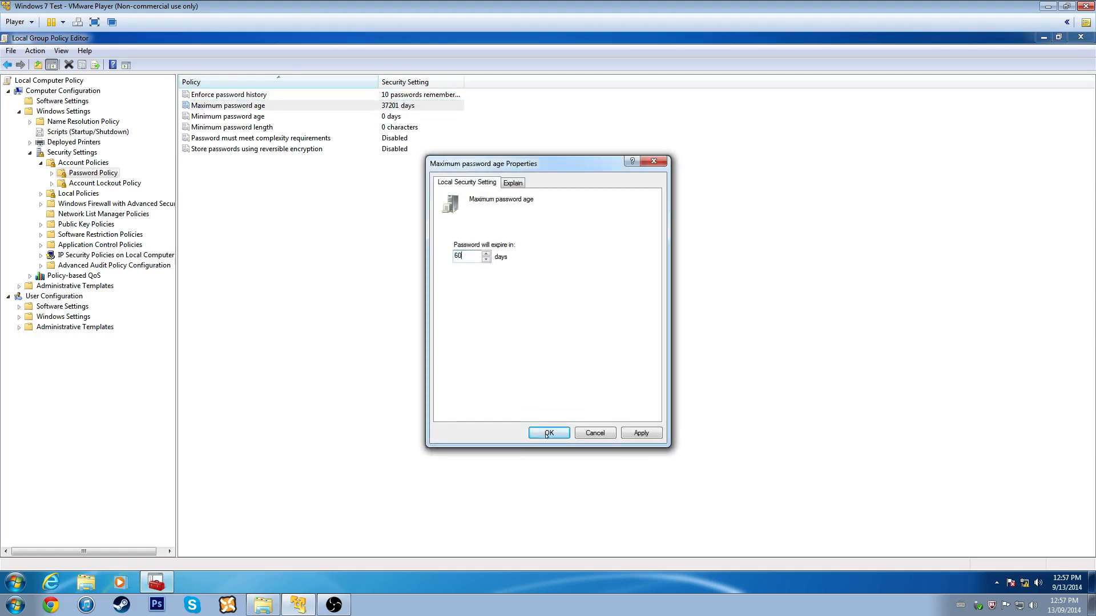
{"action": "key", "text": "Return"}
- Set minimum password age to 1 day, minimum length to 8, and enable complexity requirements
{"action": "double_click", "coordinate": [258, 118]}
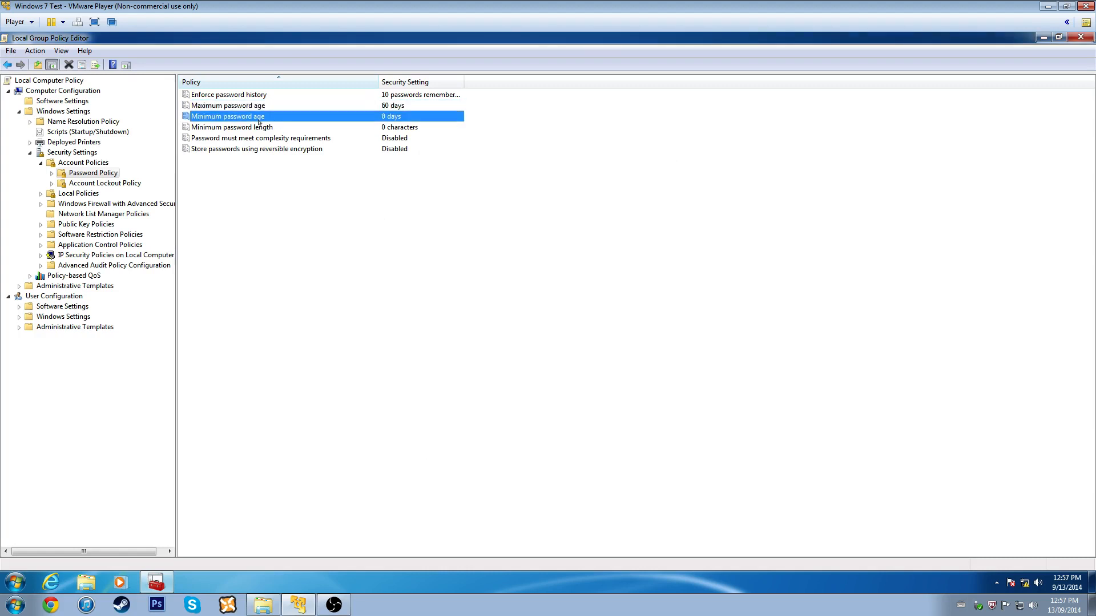
{"action": "type", "text": "1"}
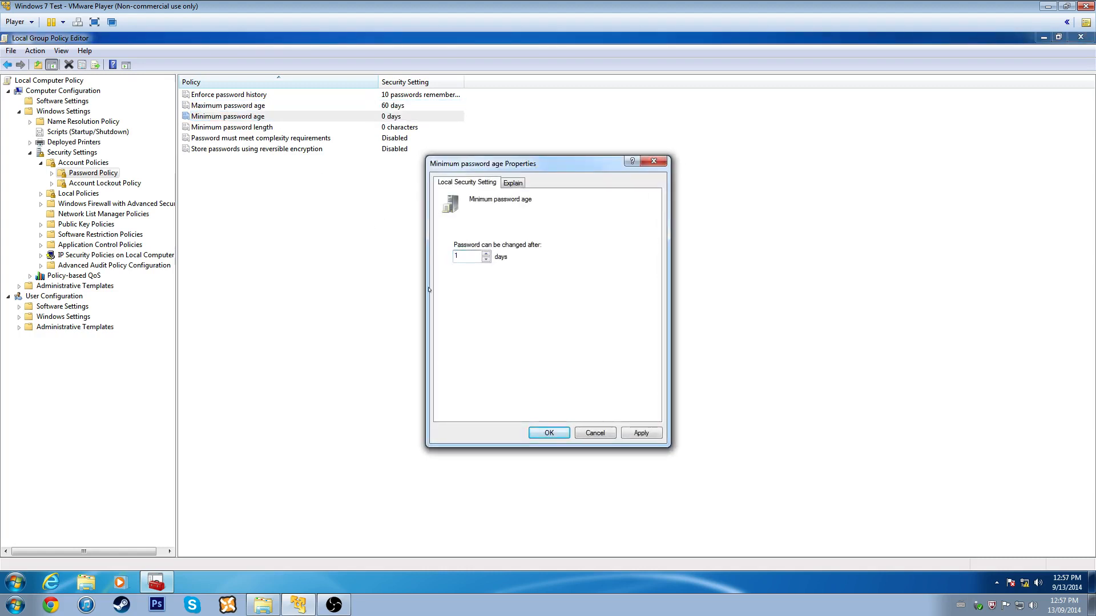
{"action": "left_click", "coordinate": [548, 430]}
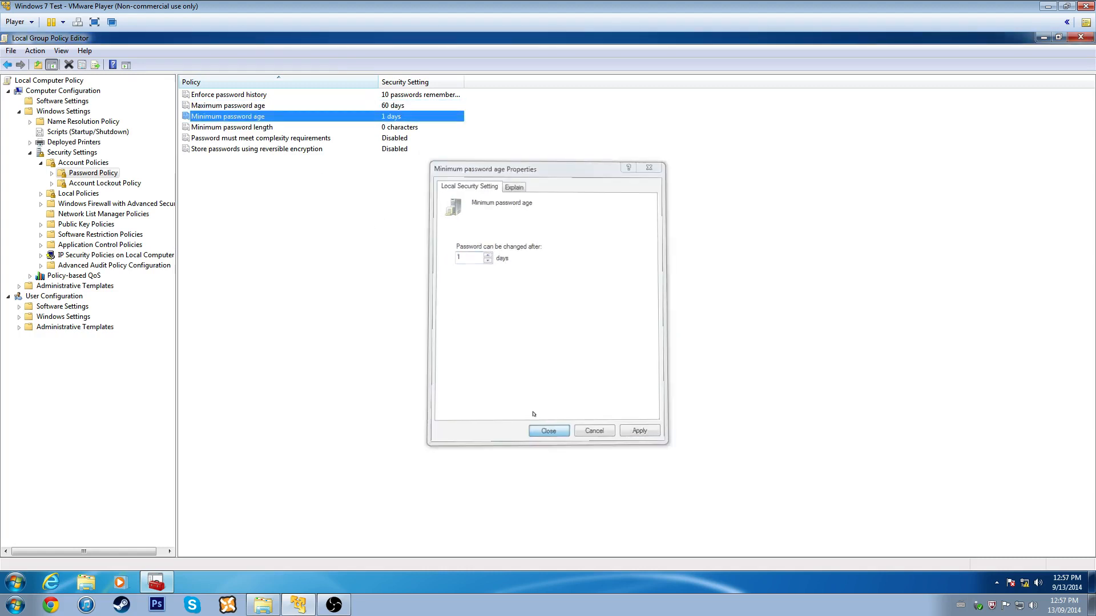
{"action": "double_click", "coordinate": [225, 129]}
{"action": "type", "text": "8"}
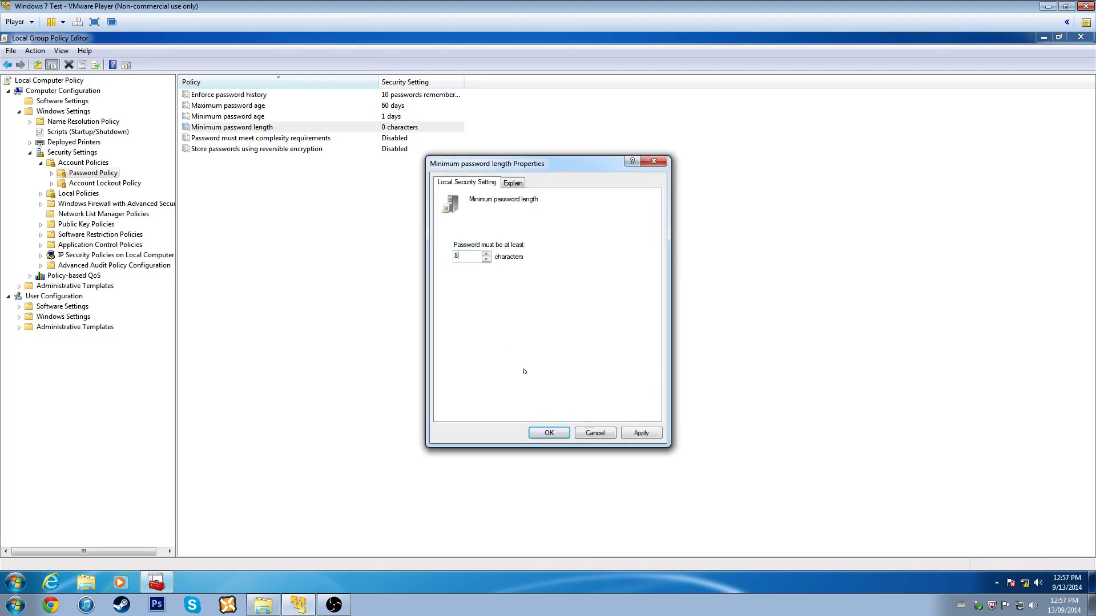
{"action": "left_click", "coordinate": [548, 423]}
{"action": "double_click", "coordinate": [261, 138]}
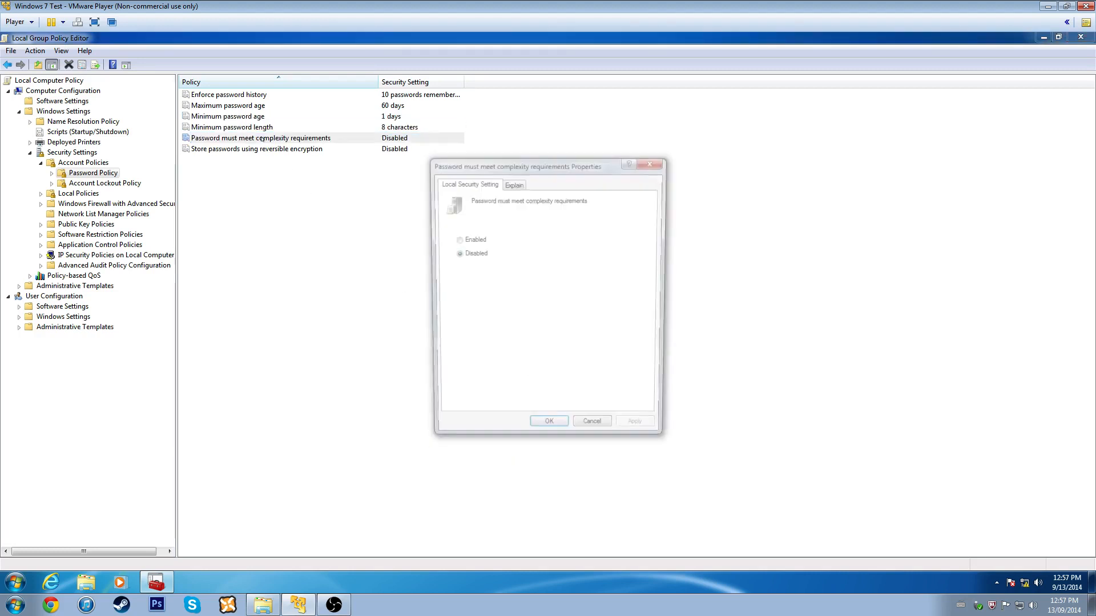
{"action": "left_click", "coordinate": [466, 238]}
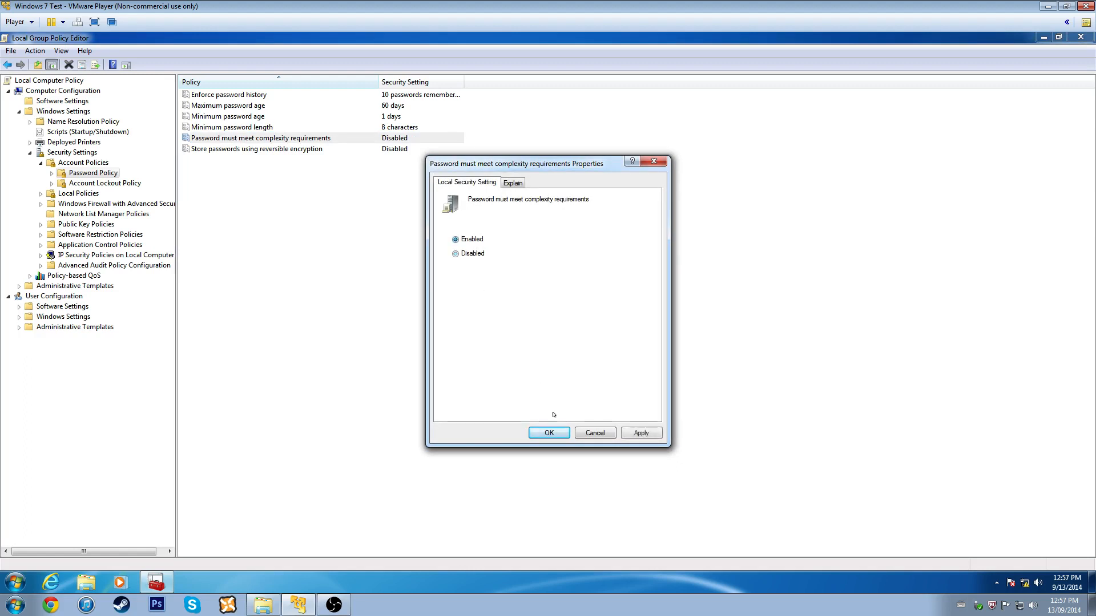
{"action": "left_click", "coordinate": [551, 433]}
{"action": "left_click", "coordinate": [299, 149]}
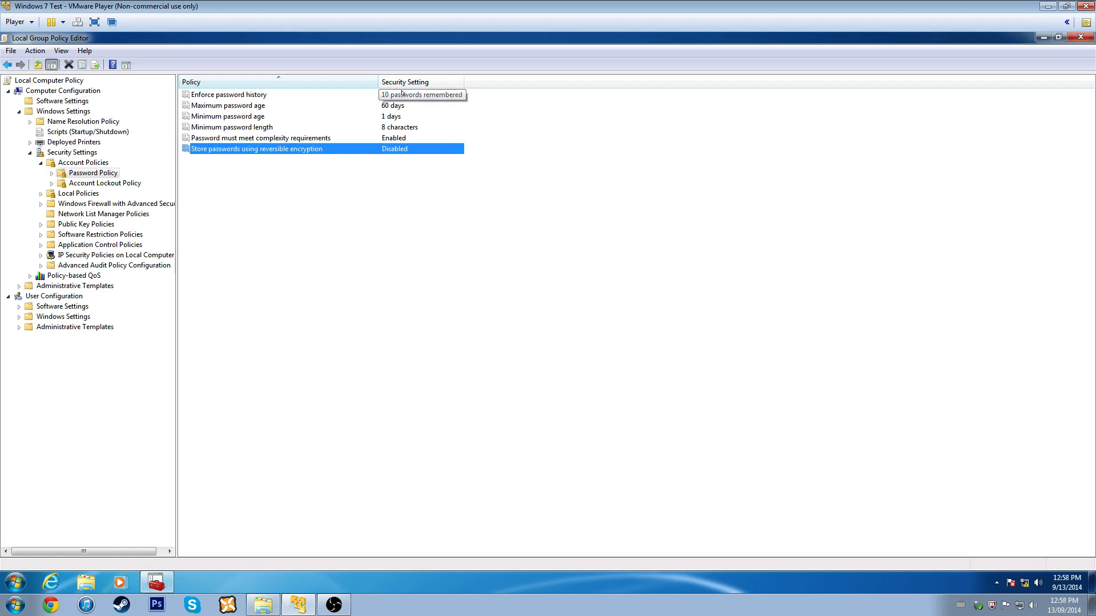
- Review the 1-day, 60-day and 8-character values, then open the Enabled complexity policy's properties
{"action": "left_click", "coordinate": [303, 116]}
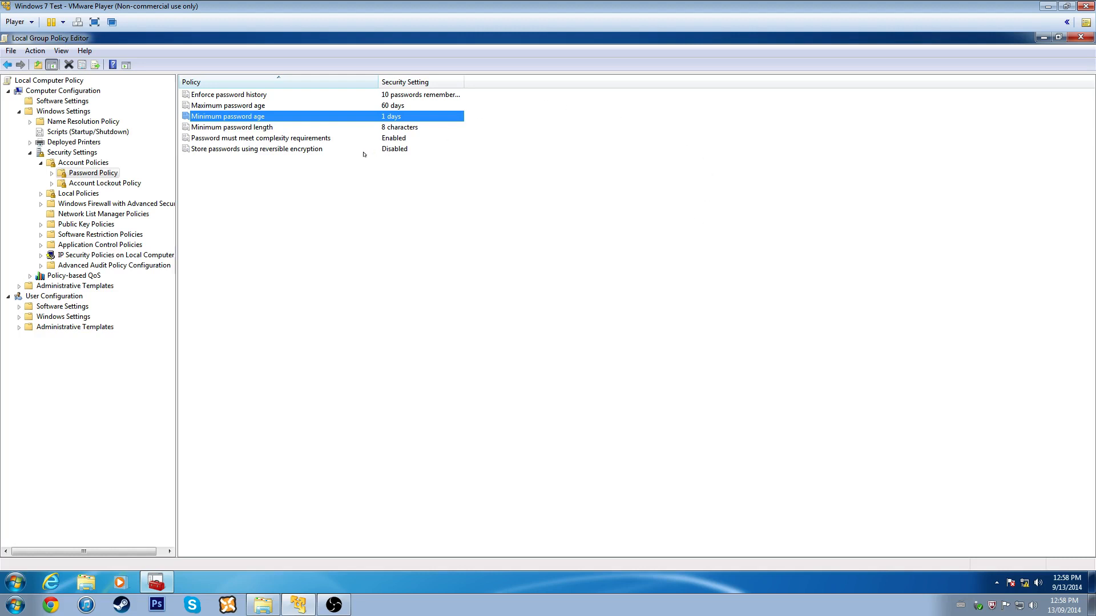
{"action": "left_click", "coordinate": [372, 108]}
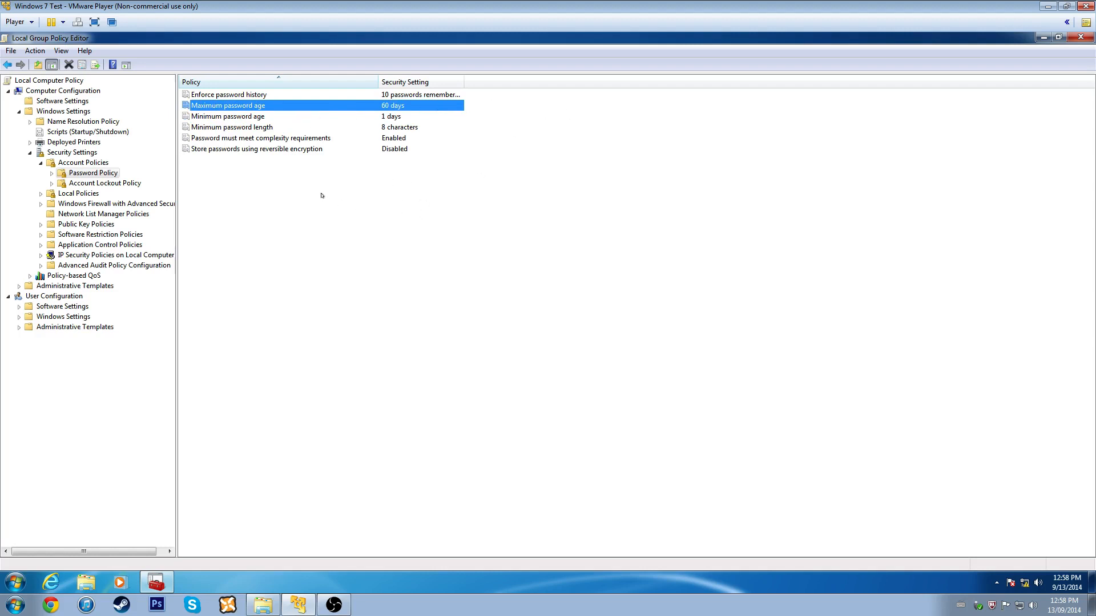
{"action": "left_click", "coordinate": [228, 125]}
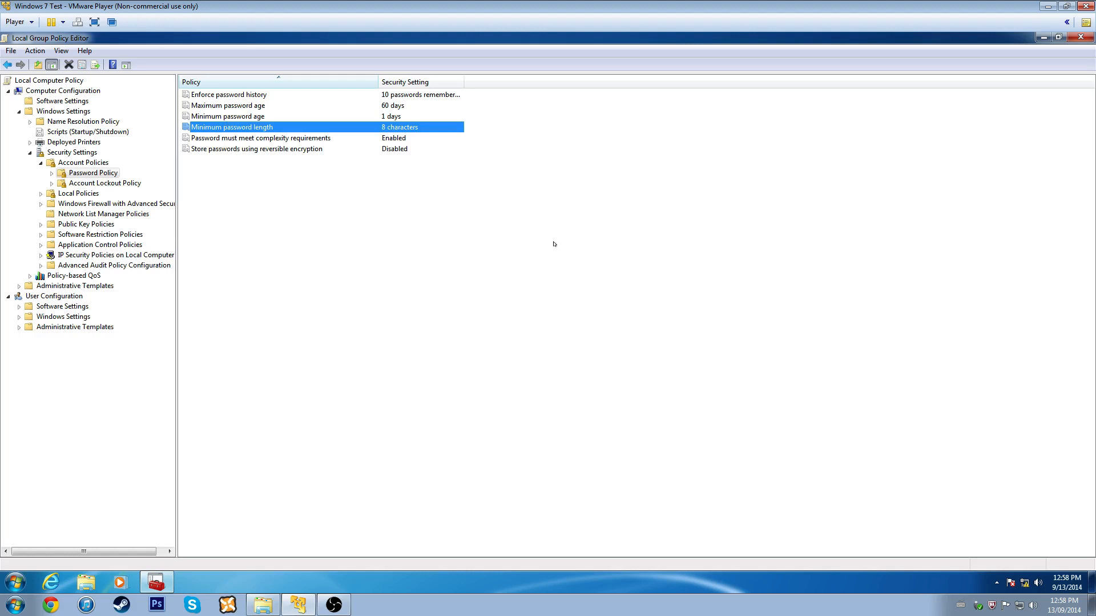
{"action": "right_click", "coordinate": [282, 140]}
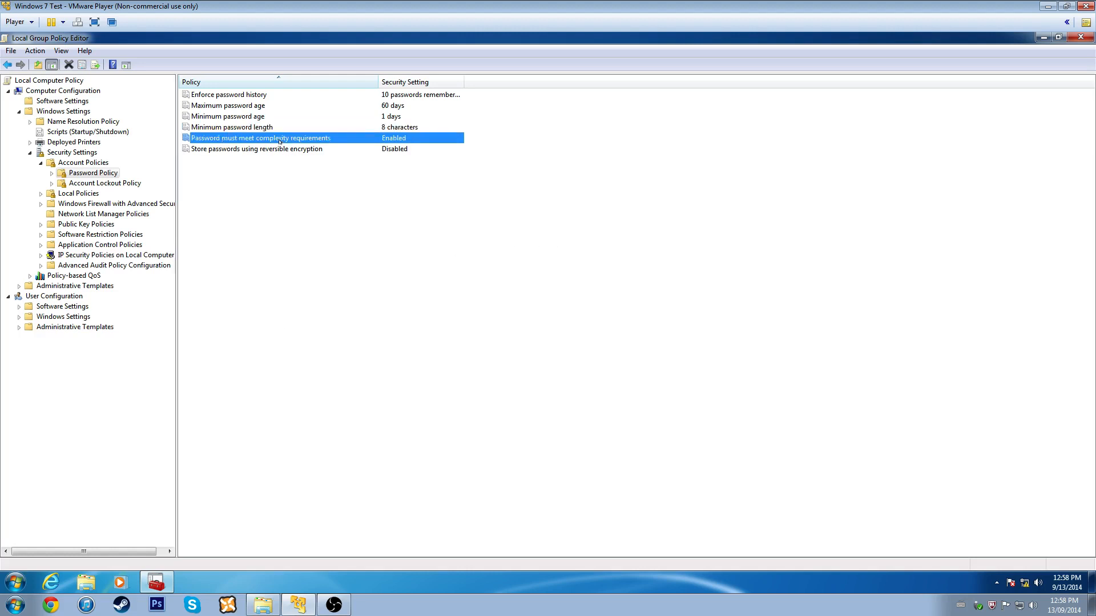
{"action": "left_click", "coordinate": [313, 150]}
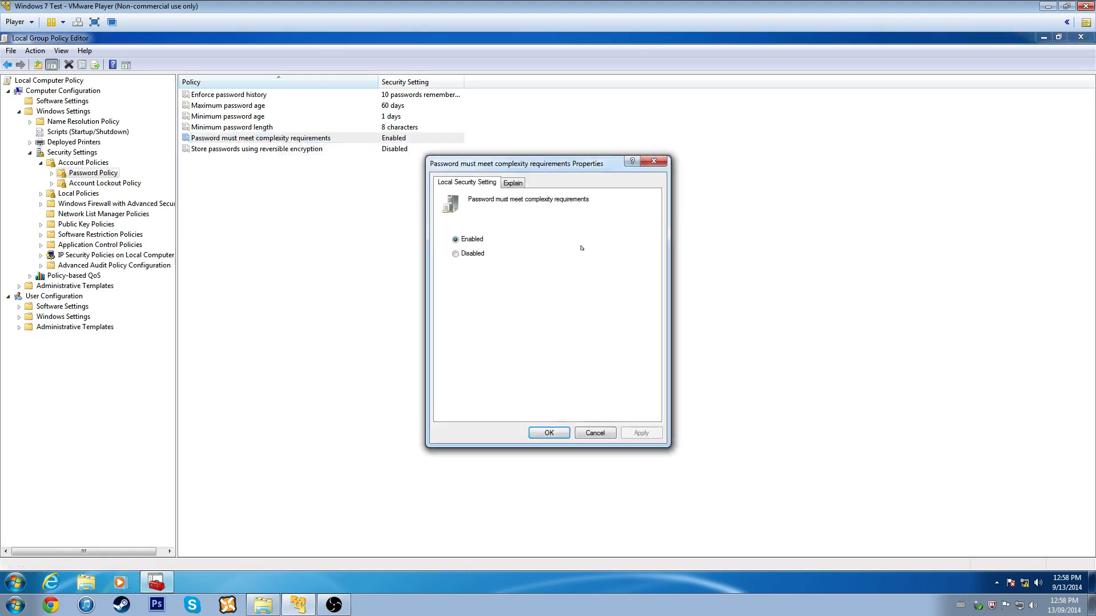
- Read the complexity policy's Explain text on character categories and digits, then close it still Enabled
{"action": "left_click", "coordinate": [514, 182]}
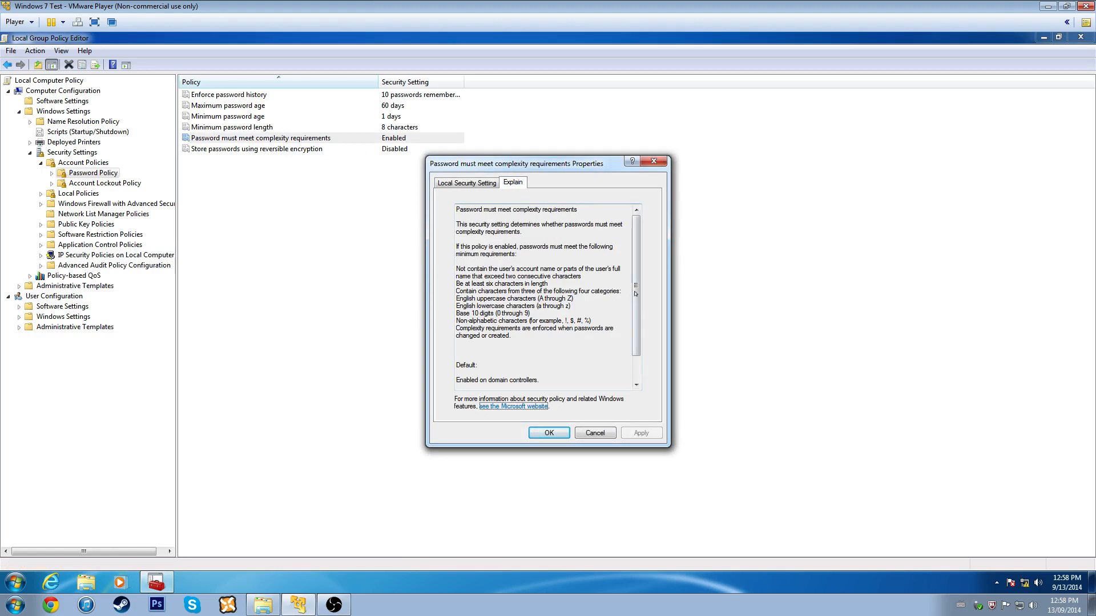
{"action": "scroll", "coordinate": [635, 314], "scroll_direction": "down", "scroll_amount": 1}
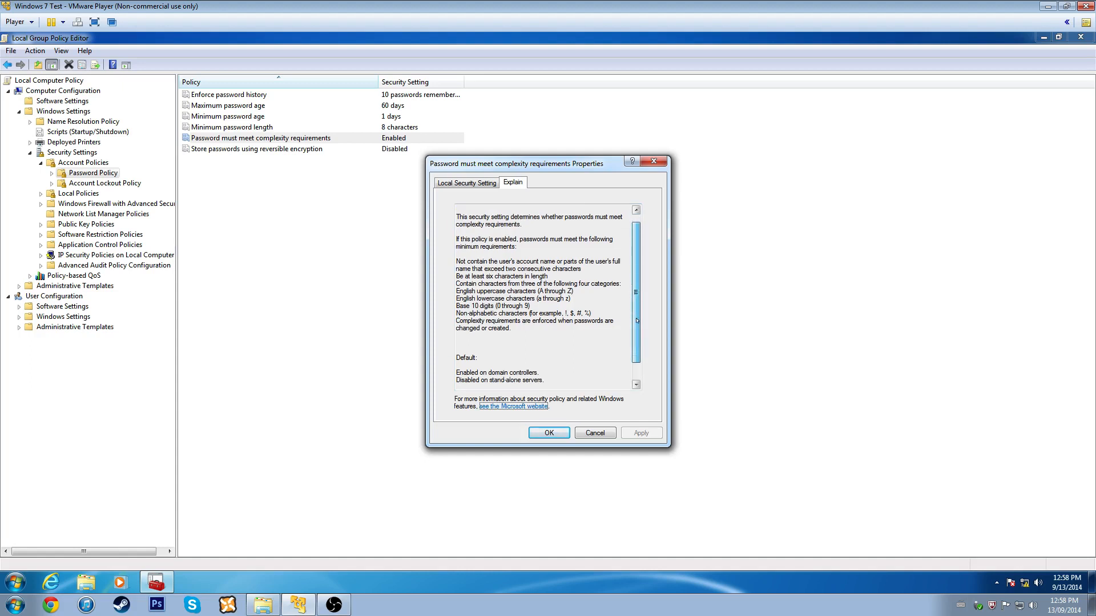
{"action": "left_click_drag", "start_coordinate": [476, 291], "coordinate": [531, 306]}
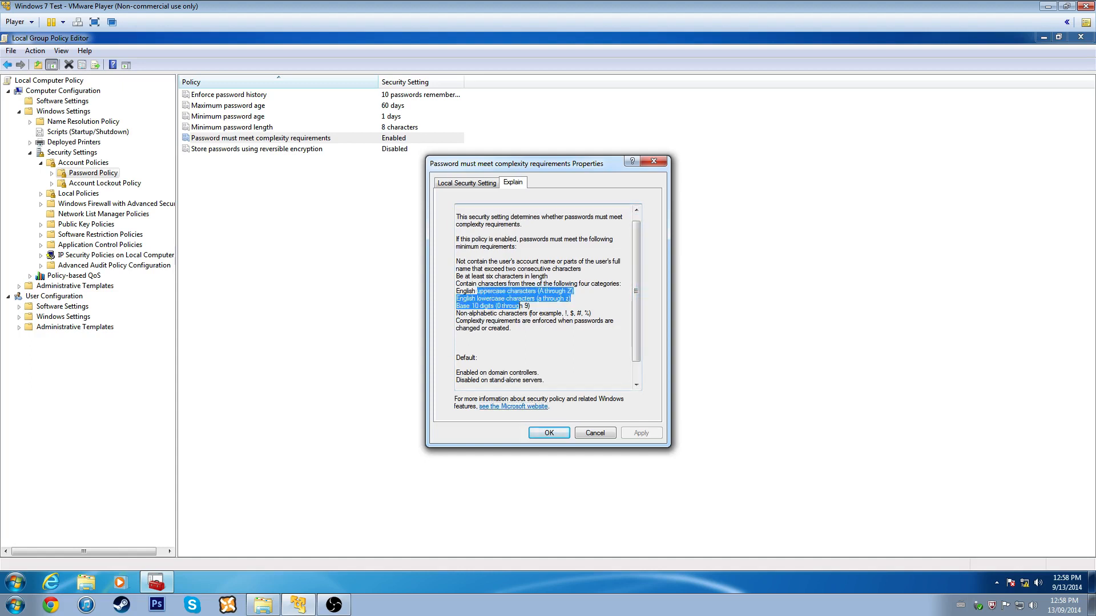
{"action": "left_click", "coordinate": [502, 298]}
{"action": "left_click_drag", "start_coordinate": [460, 306], "coordinate": [562, 313]}
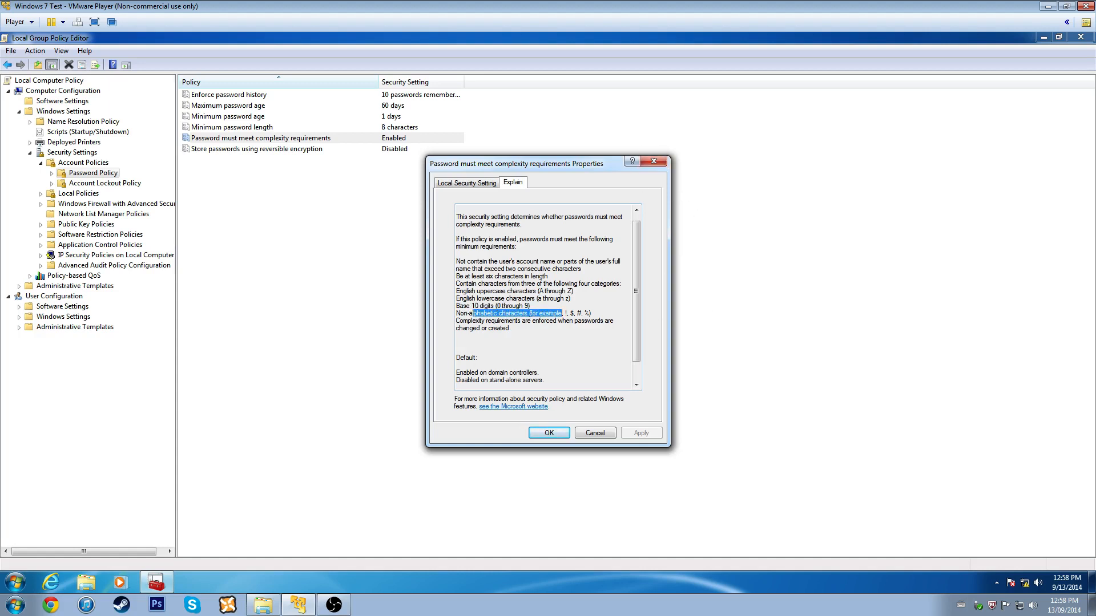
{"action": "left_click", "coordinate": [653, 160]}
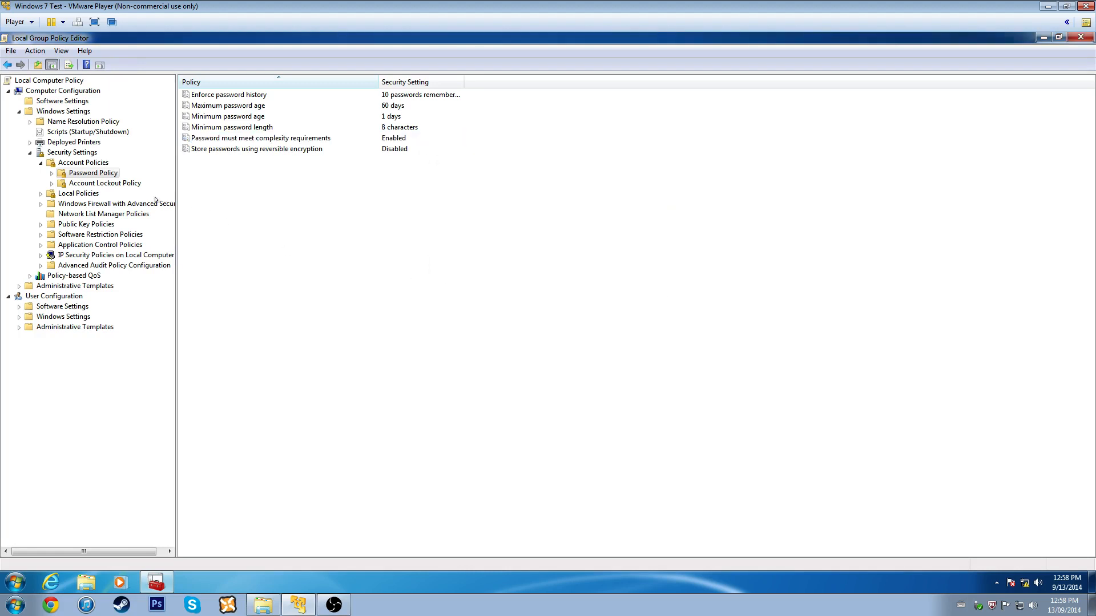
- Show Account Lockout Policy and view the lockout duration settings without changing them
{"action": "left_click", "coordinate": [78, 185]}
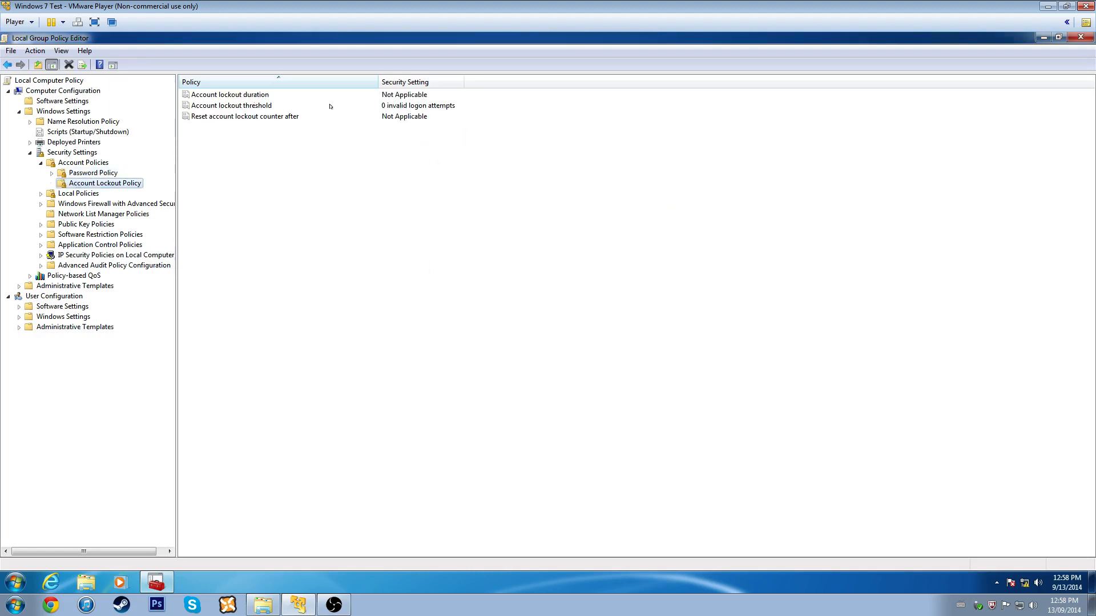
{"action": "right_click", "coordinate": [251, 94]}
{"action": "left_click", "coordinate": [268, 105]}
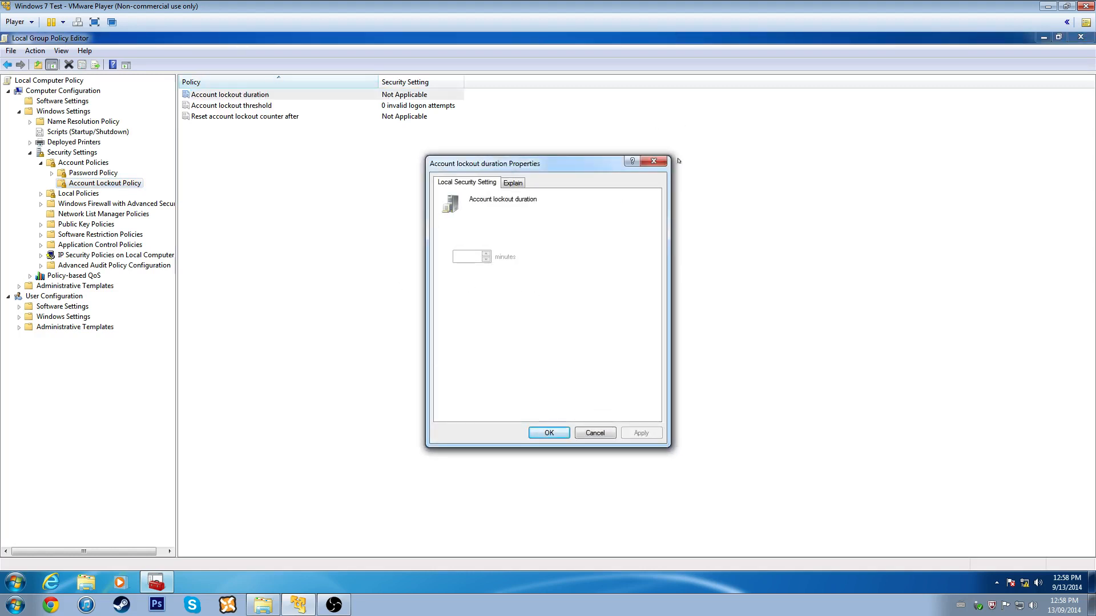
{"action": "left_click", "coordinate": [653, 161]}
- Set the lockout threshold to 5 attempts, accepting the suggested 30-minute duration and counter reset
{"action": "left_click", "coordinate": [217, 105]}
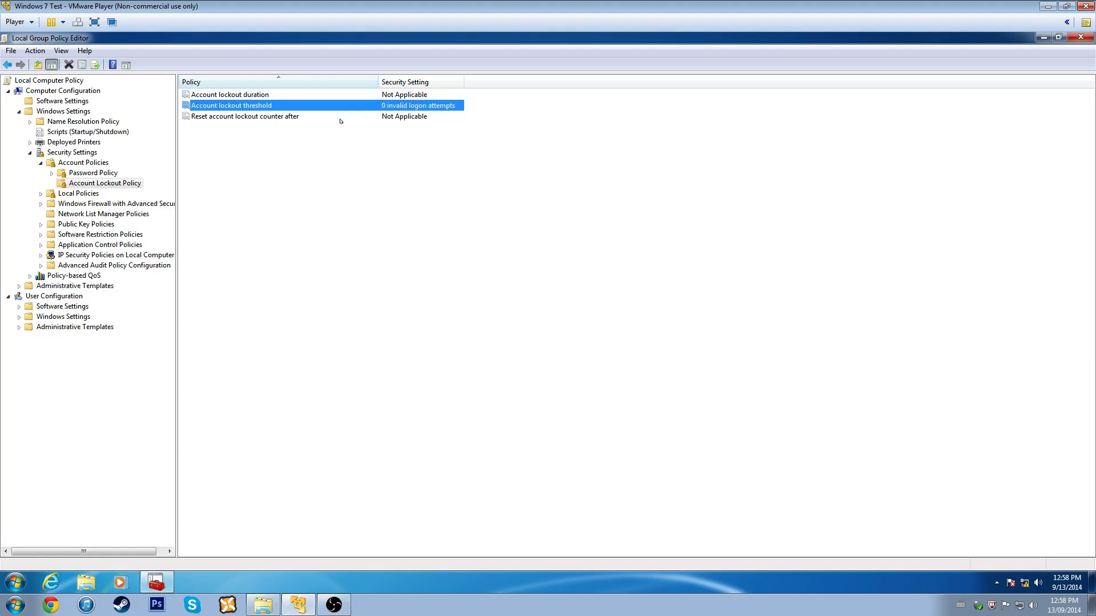
{"action": "double_click", "coordinate": [276, 105]}
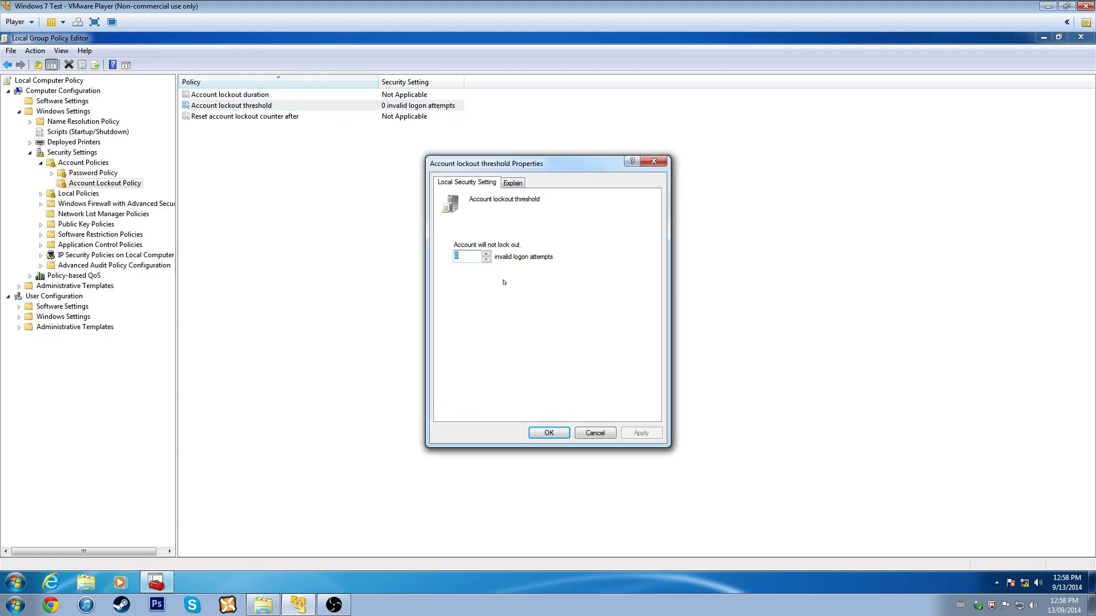
{"action": "type", "text": "5"}
{"action": "left_click", "coordinate": [549, 435]}
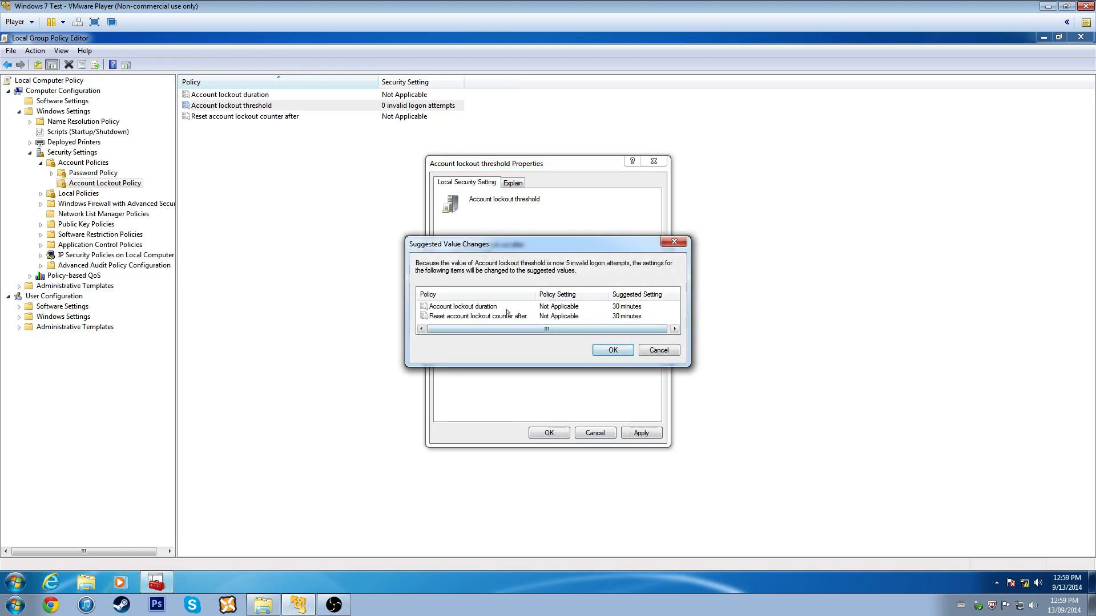
{"action": "left_click", "coordinate": [469, 318]}
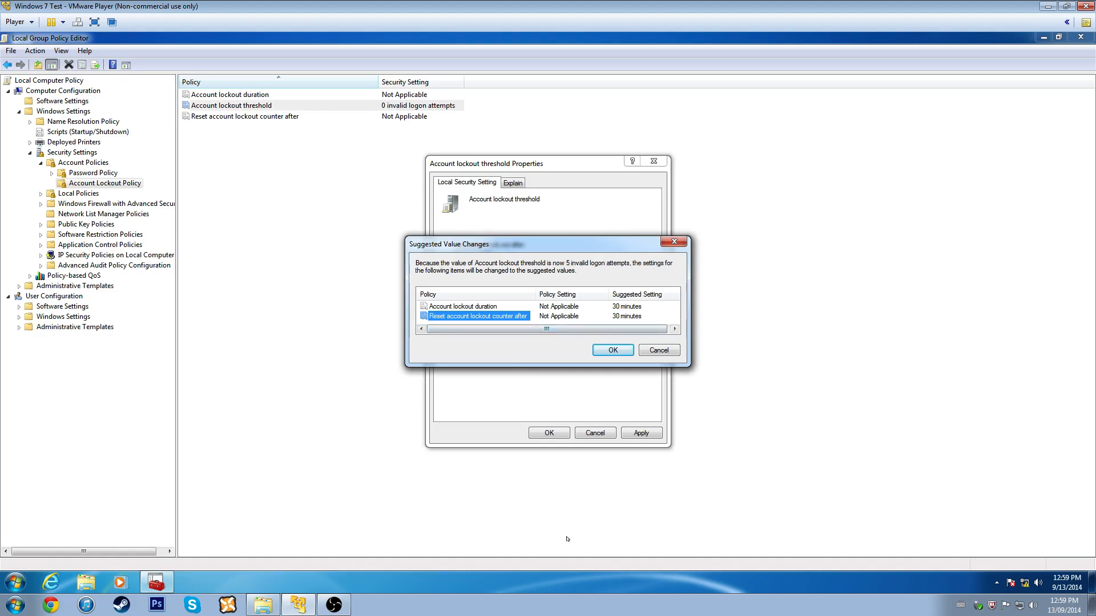
{"action": "left_click", "coordinate": [609, 348]}
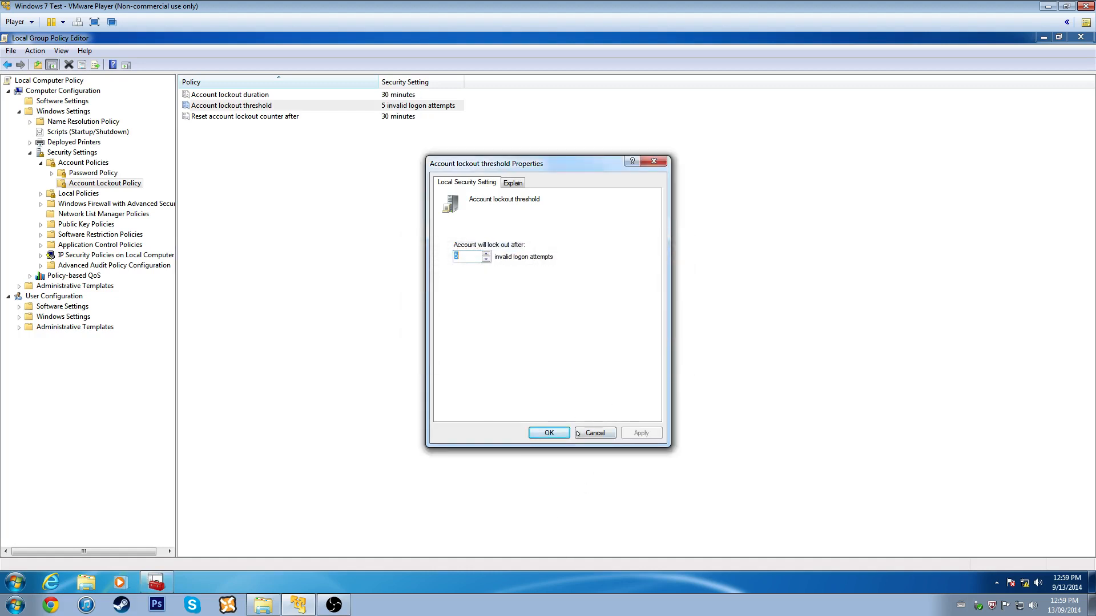
{"action": "left_click", "coordinate": [549, 433]}
{"action": "left_click", "coordinate": [362, 124]}
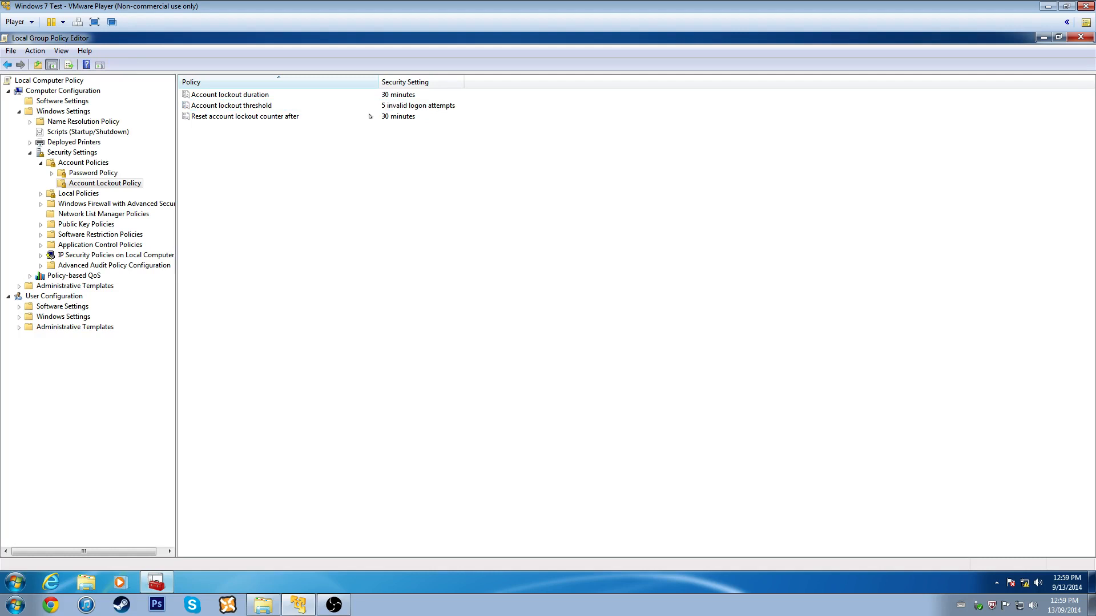
{"action": "double_click", "coordinate": [370, 117]}
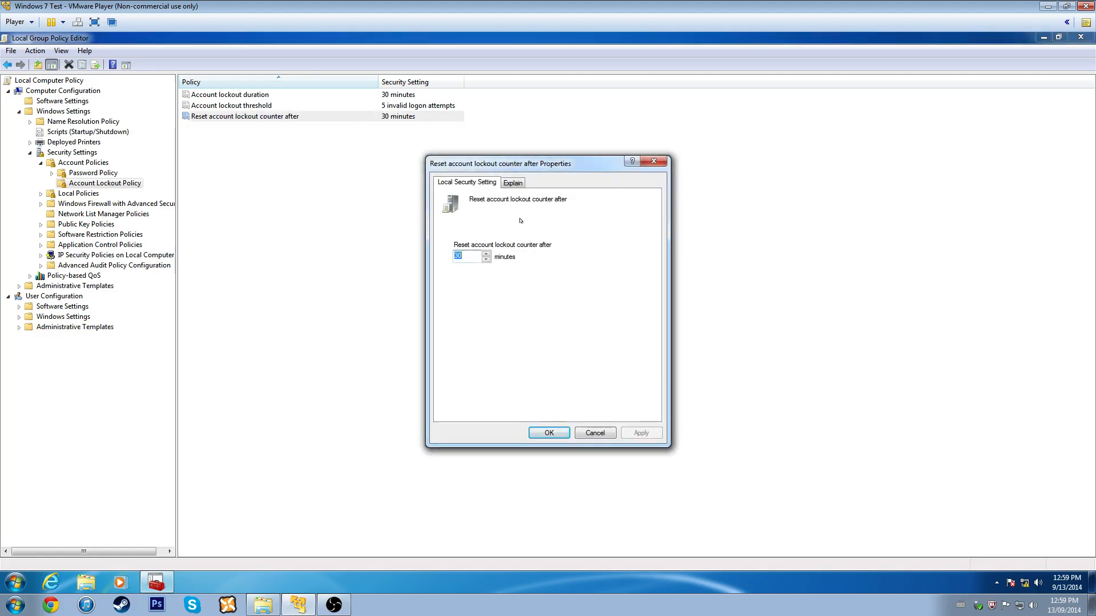
{"action": "left_click", "coordinate": [654, 161]}
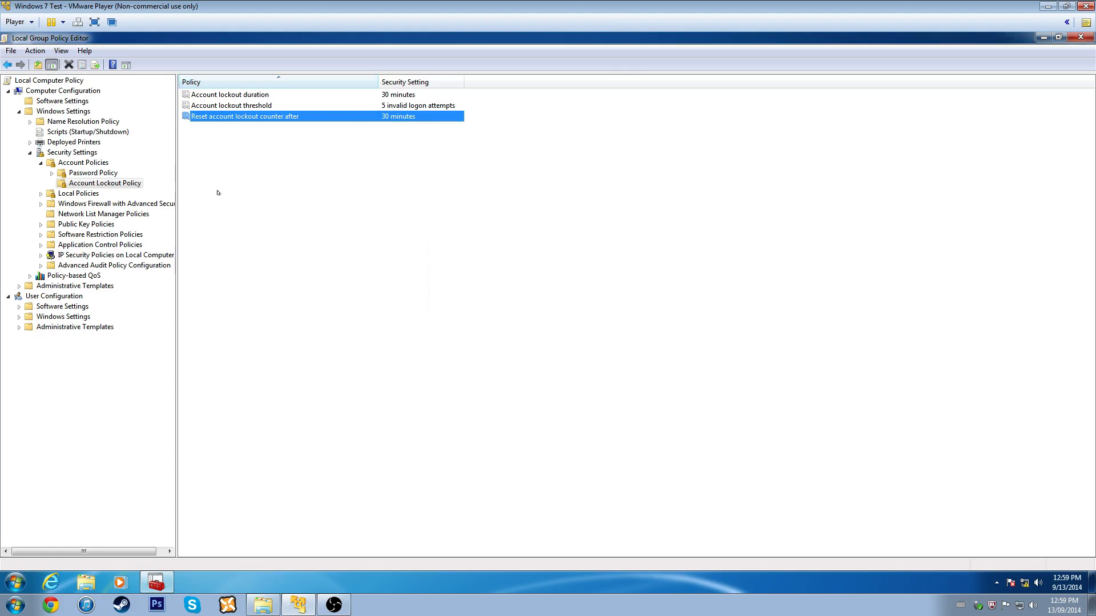
- Open Audit Policy and audit Success and Failure for account logon events and account management
{"action": "left_click", "coordinate": [69, 193]}
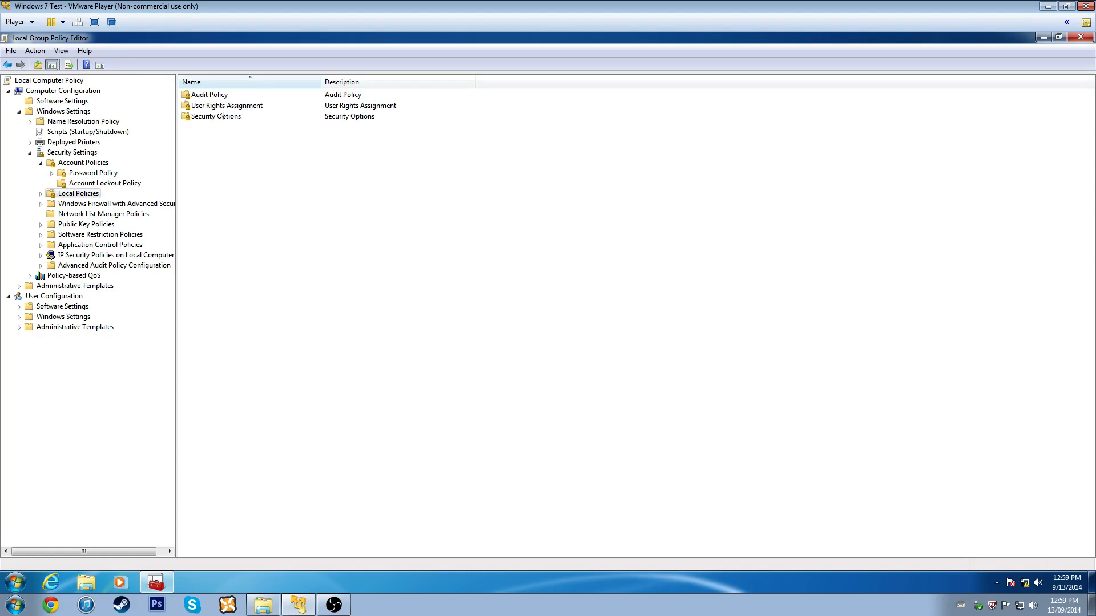
{"action": "double_click", "coordinate": [219, 94]}
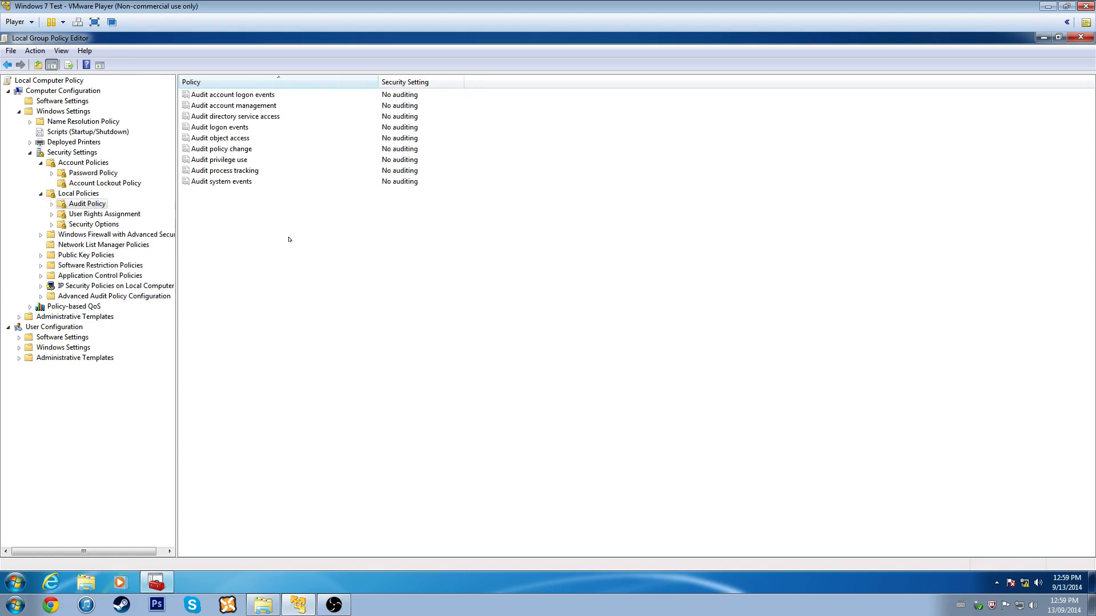
{"action": "left_click", "coordinate": [246, 102]}
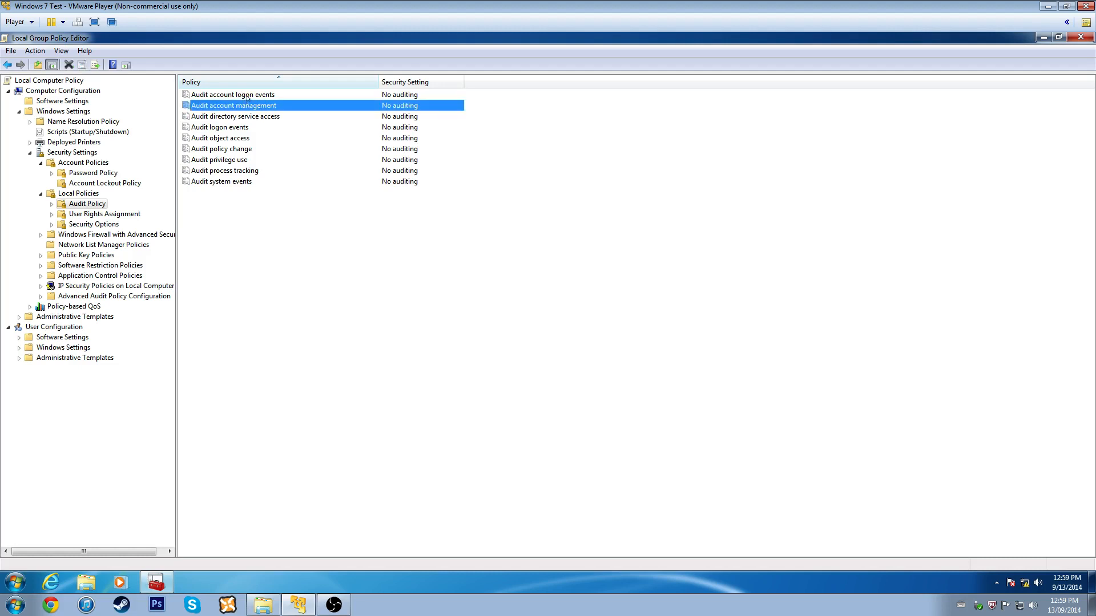
{"action": "left_click", "coordinate": [247, 97]}
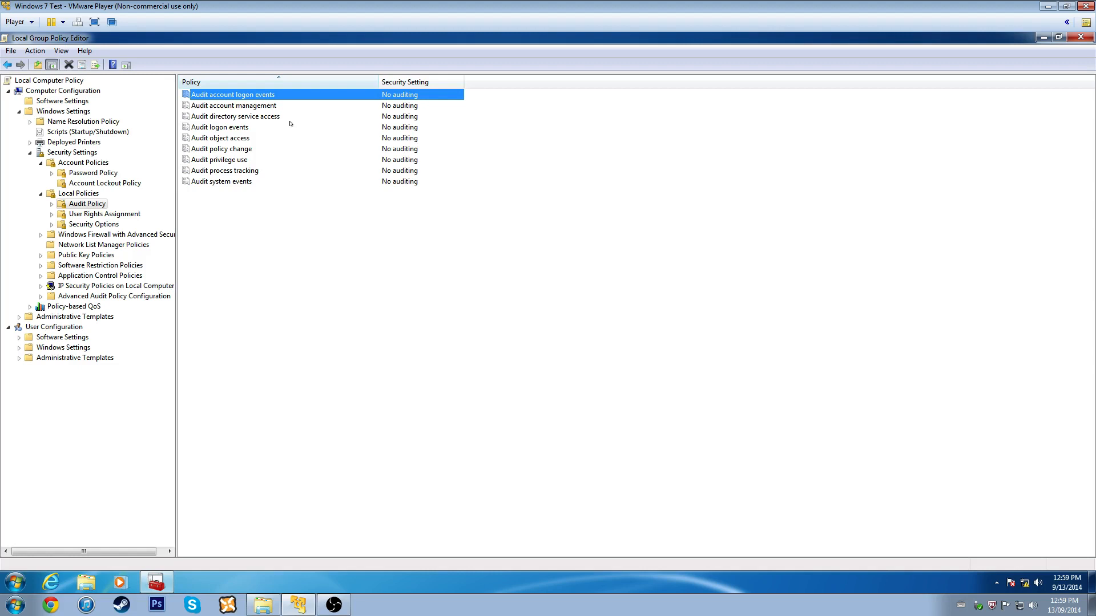
{"action": "key", "text": "Return"}
{"action": "key", "text": "space"}
{"action": "key", "text": "Tab"}
{"action": "key", "text": "space"}
{"action": "key", "text": "Return"}
{"action": "key", "text": "Down"}
{"action": "key", "text": "Return"}
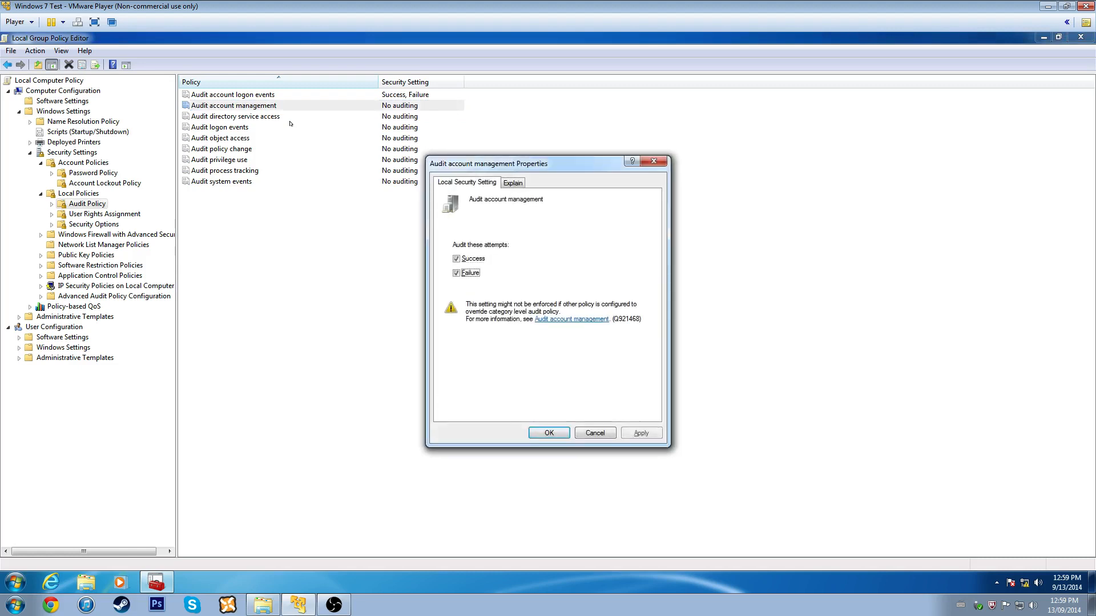
{"action": "key", "text": "space"}
{"action": "key", "text": "Tab"}
{"action": "key", "text": "space"}
{"action": "key", "text": "Return"}
- Audit Success and Failure for directory service access, logon events and object access
{"action": "key", "text": "Down"}
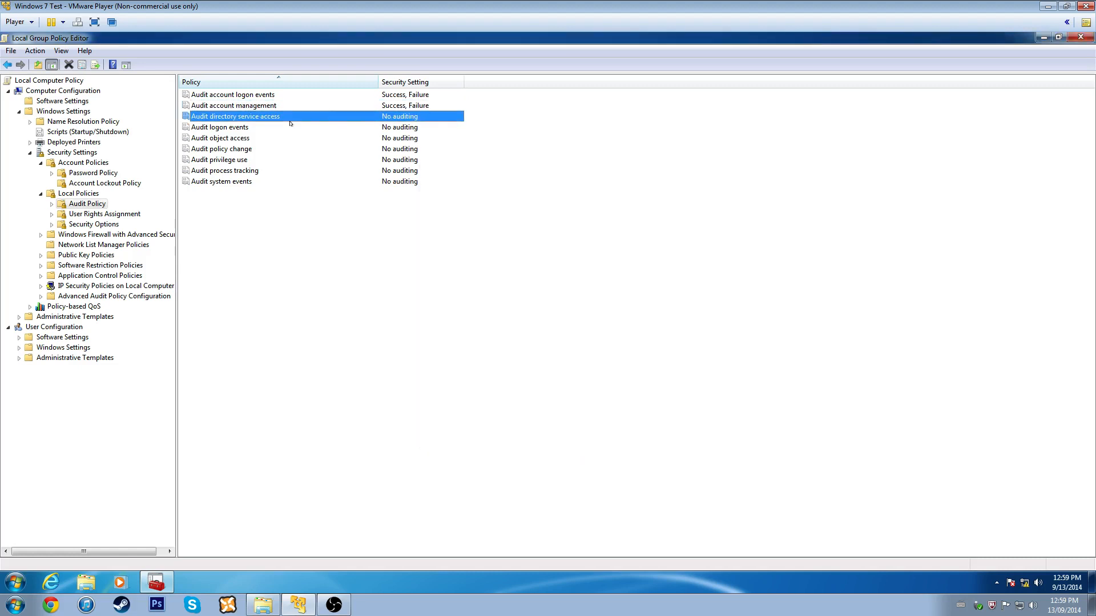
{"action": "key", "text": "Return"}
{"action": "key", "text": "space"}
{"action": "key", "text": "Tab"}
{"action": "key", "text": "space"}
{"action": "key", "text": "Return"}
{"action": "key", "text": "Down"}
{"action": "key", "text": "Return"}
{"action": "key", "text": "space"}
{"action": "key", "text": "Tab"}
{"action": "key", "text": "space"}
{"action": "key", "text": "Return"}
{"action": "key", "text": "Down"}
{"action": "key", "text": "Return"}
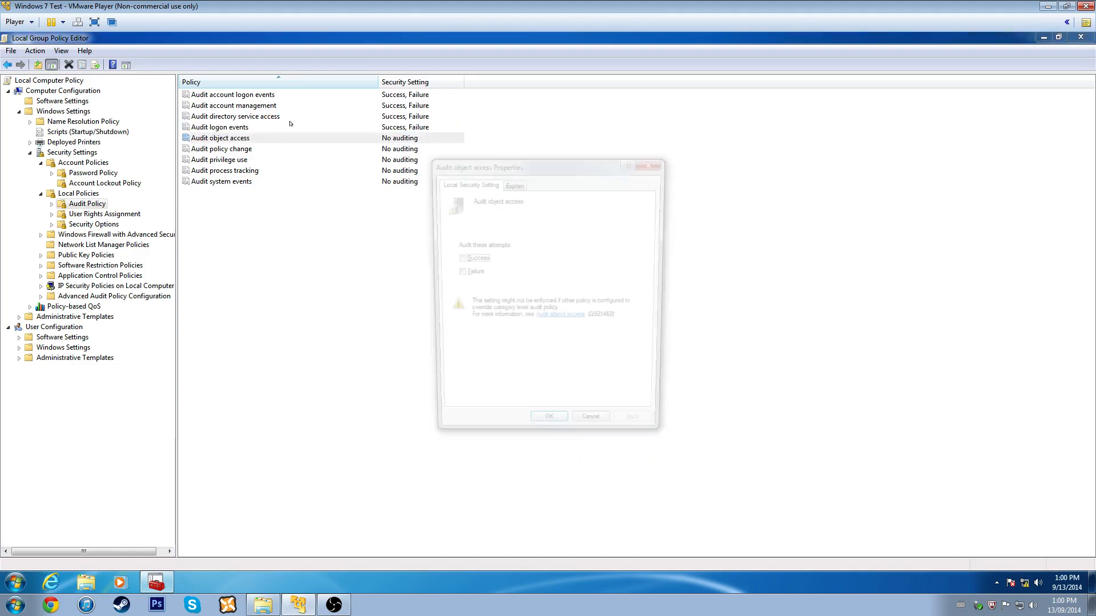
{"action": "key", "text": "space"}
{"action": "key", "text": "Tab"}
{"action": "key", "text": "space"}
{"action": "key", "text": "Return"}
{"action": "key", "text": "Down"}
{"action": "key", "text": "Return"}
- Audit Success and Failure for policy change, privilege use, process tracking and system events
{"action": "key", "text": "space"}
{"action": "key", "text": "Tab"}
{"action": "key", "text": "space"}
{"action": "key", "text": "Return"}
{"action": "key", "text": "Down"}
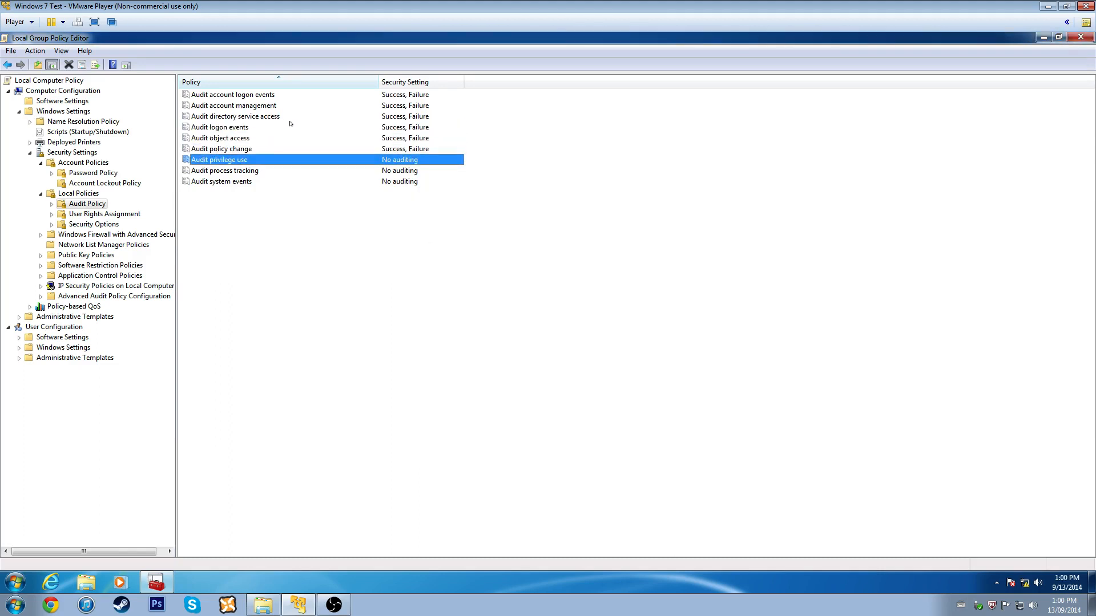
{"action": "key", "text": "Return"}
{"action": "key", "text": "space"}
{"action": "key", "text": "Tab"}
{"action": "key", "text": "space"}
{"action": "key", "text": "Return"}
{"action": "key", "text": "Down"}
{"action": "key", "text": "Return"}
{"action": "key", "text": "space"}
{"action": "key", "text": "Tab"}
{"action": "key", "text": "space"}
{"action": "key", "text": "Return"}
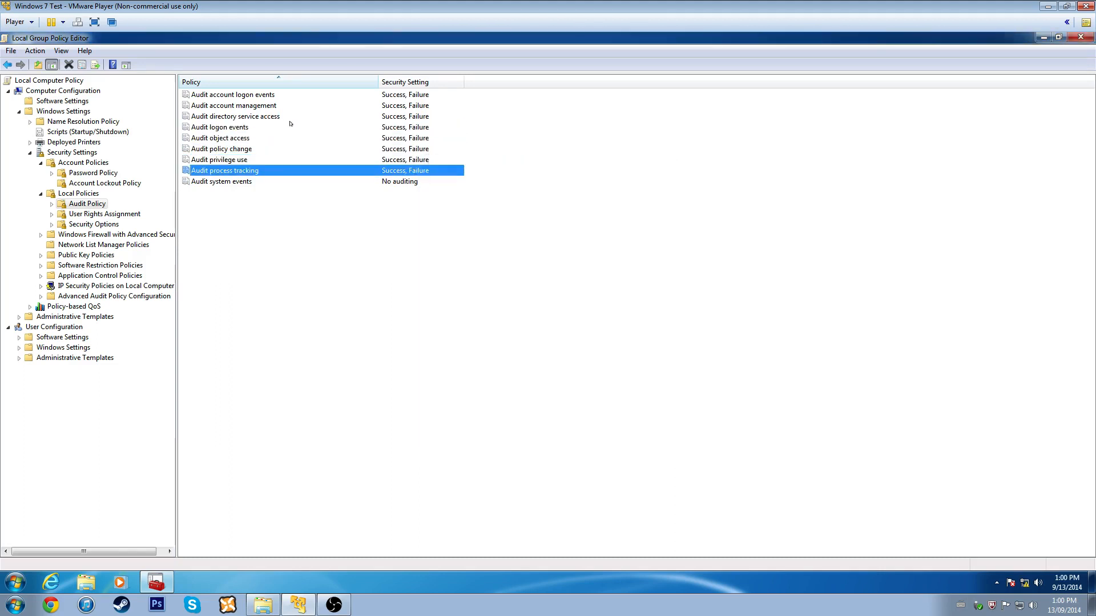
{"action": "key", "text": "Down"}
{"action": "key", "text": "Return"}
{"action": "key", "text": "space"}
{"action": "key", "text": "Tab"}
{"action": "key", "text": "space"}
{"action": "key", "text": "Return"}
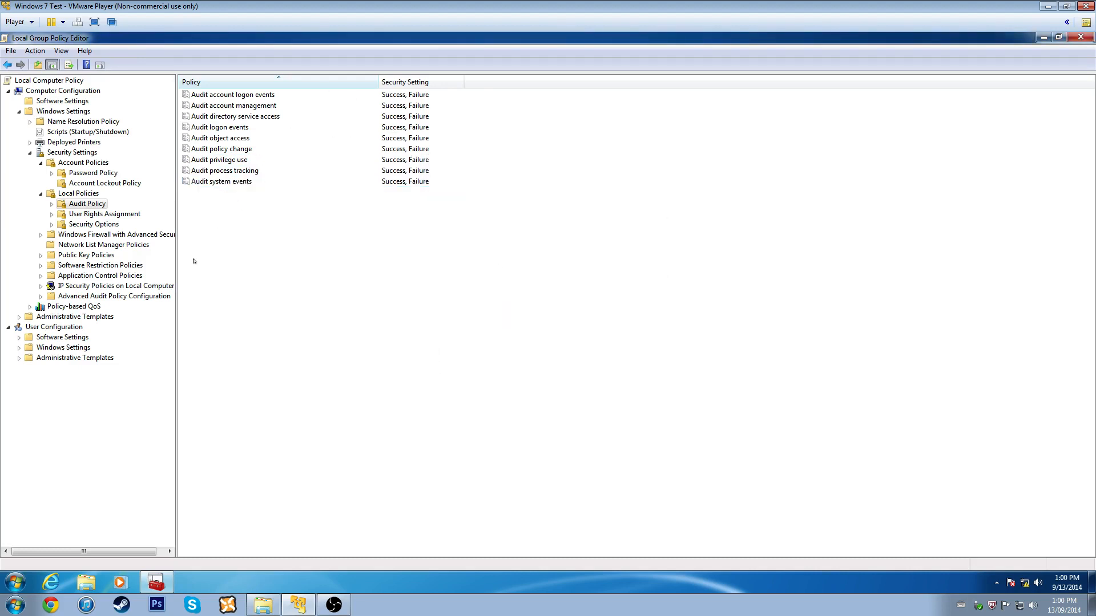
{"action": "left_click", "coordinate": [218, 96]}
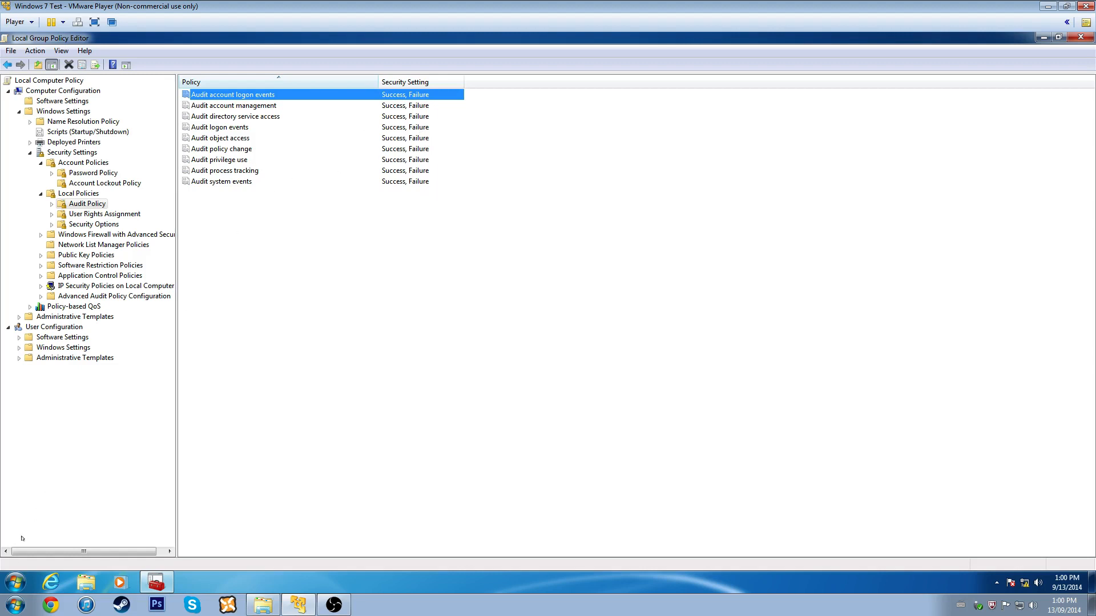
- Launch Event Viewer via the 'eve' search and open the Windows Logs > Security log
{"action": "left_click", "coordinate": [8, 582]}
{"action": "type", "text": "event"}
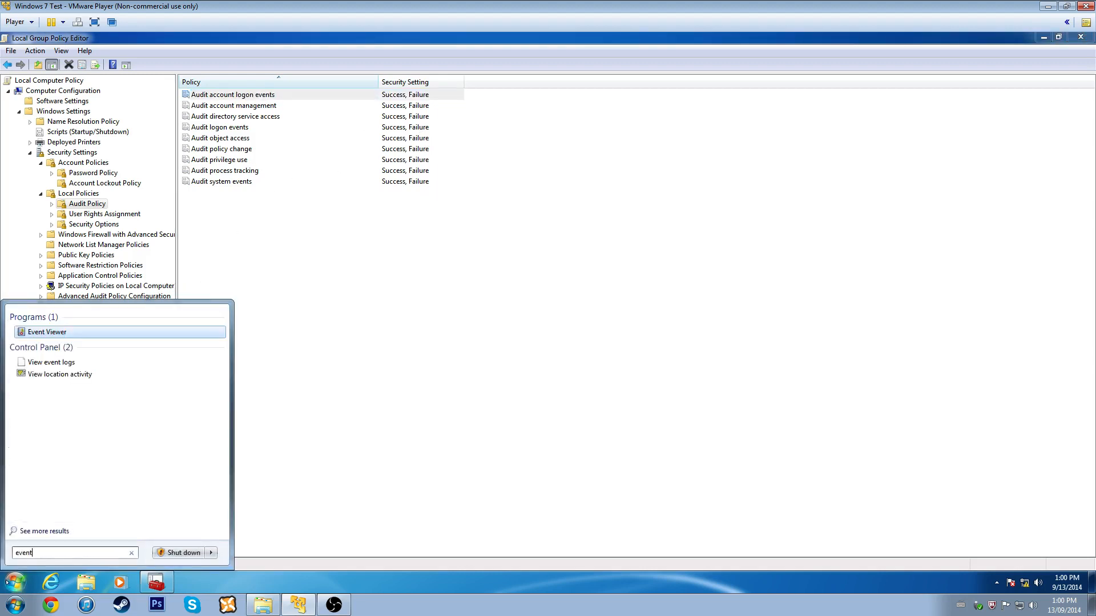
{"action": "key", "text": "Return"}
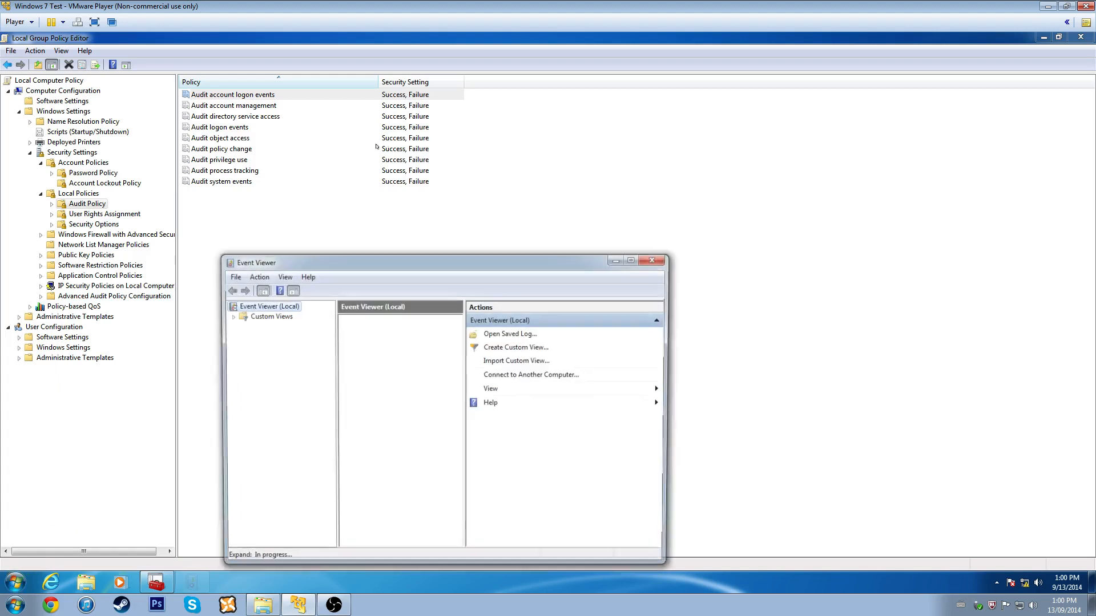
{"action": "left_click", "coordinate": [266, 326]}
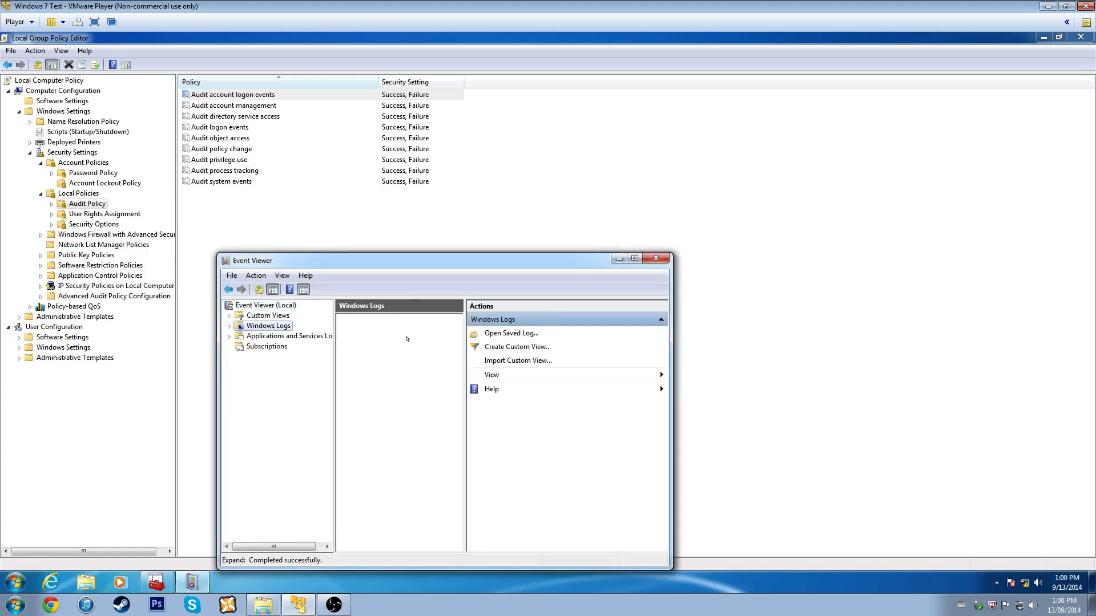
{"action": "double_click", "coordinate": [372, 347]}
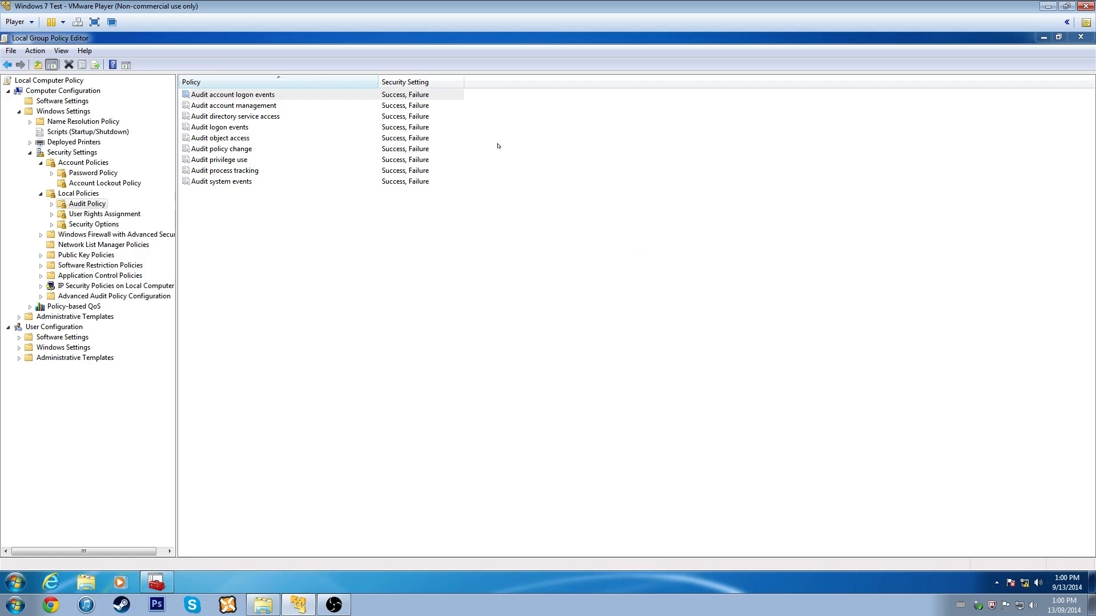
- Show User Rights Assignment and widen the Policy and Security Setting columns to read full values
{"action": "left_click", "coordinate": [114, 215]}
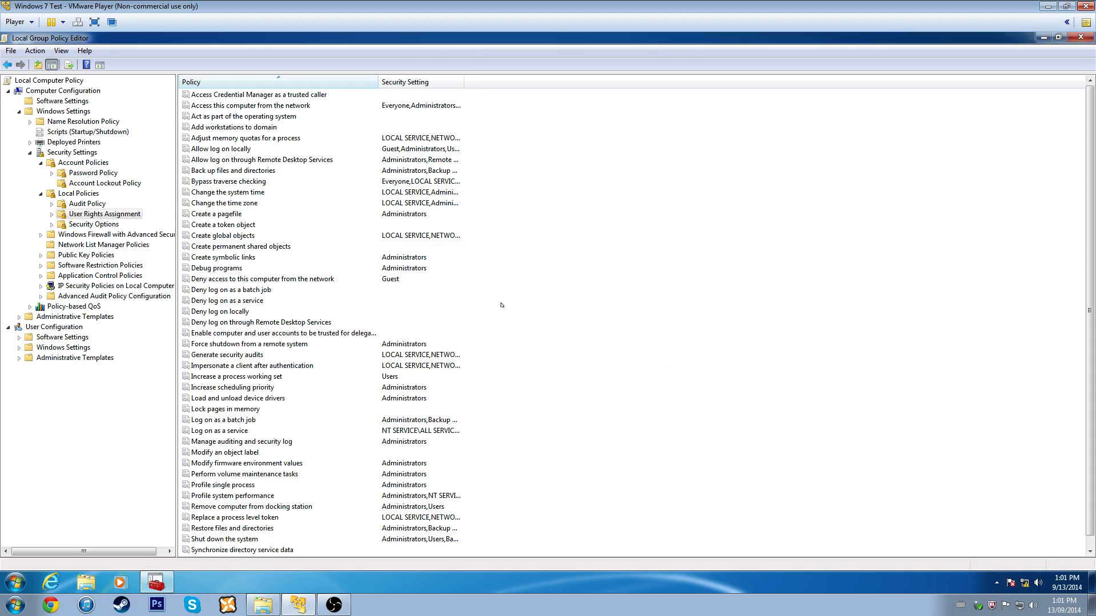
{"action": "left_click", "coordinate": [108, 215]}
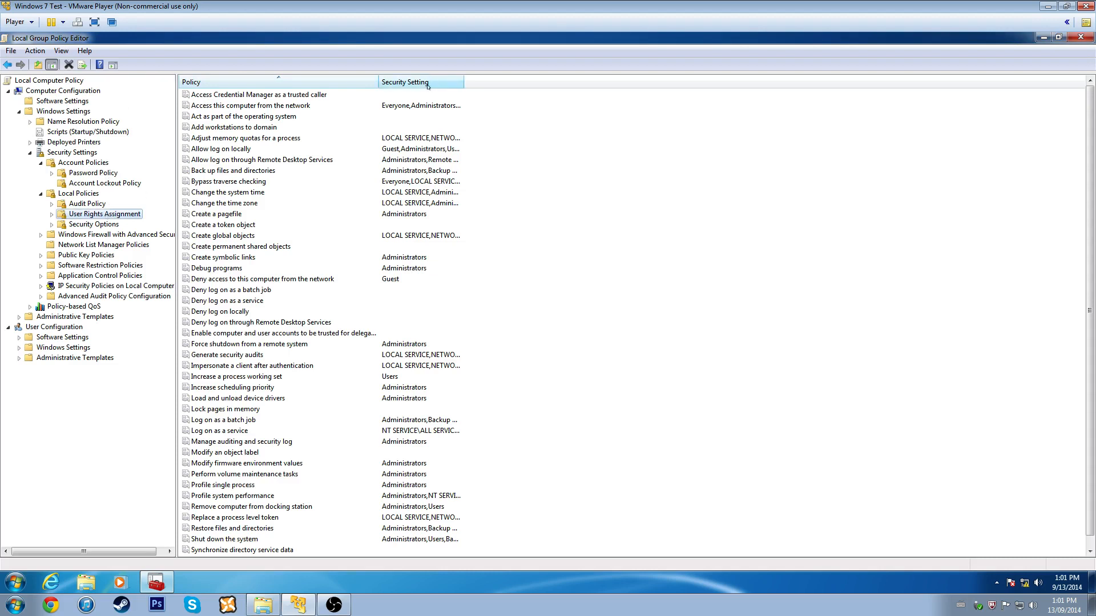
{"action": "left_click_drag", "start_coordinate": [378, 82], "coordinate": [450, 82]}
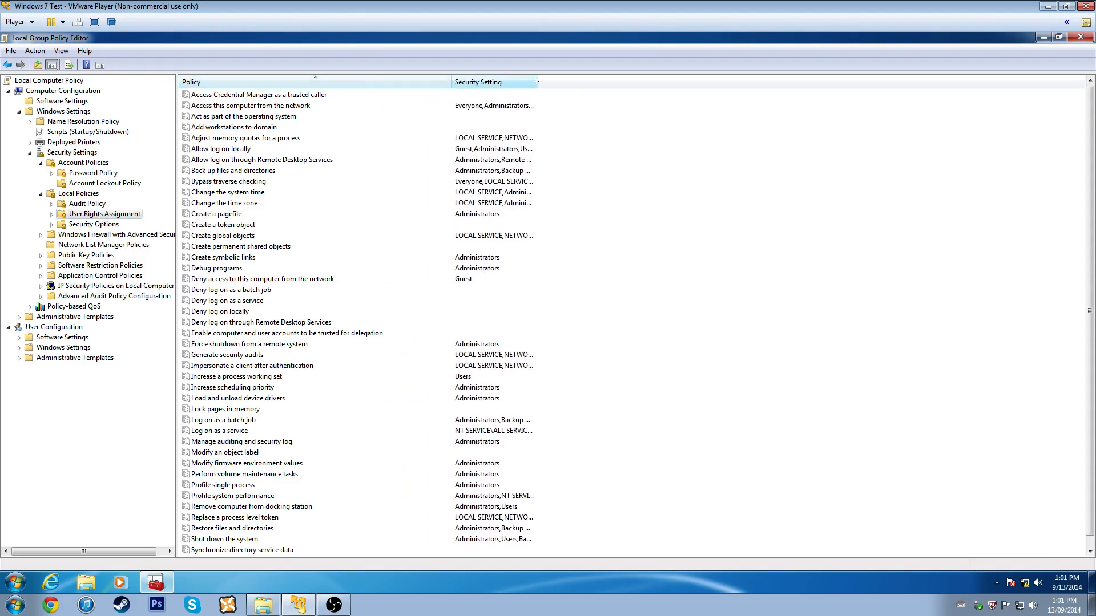
{"action": "left_click_drag", "start_coordinate": [539, 81], "coordinate": [639, 102]}
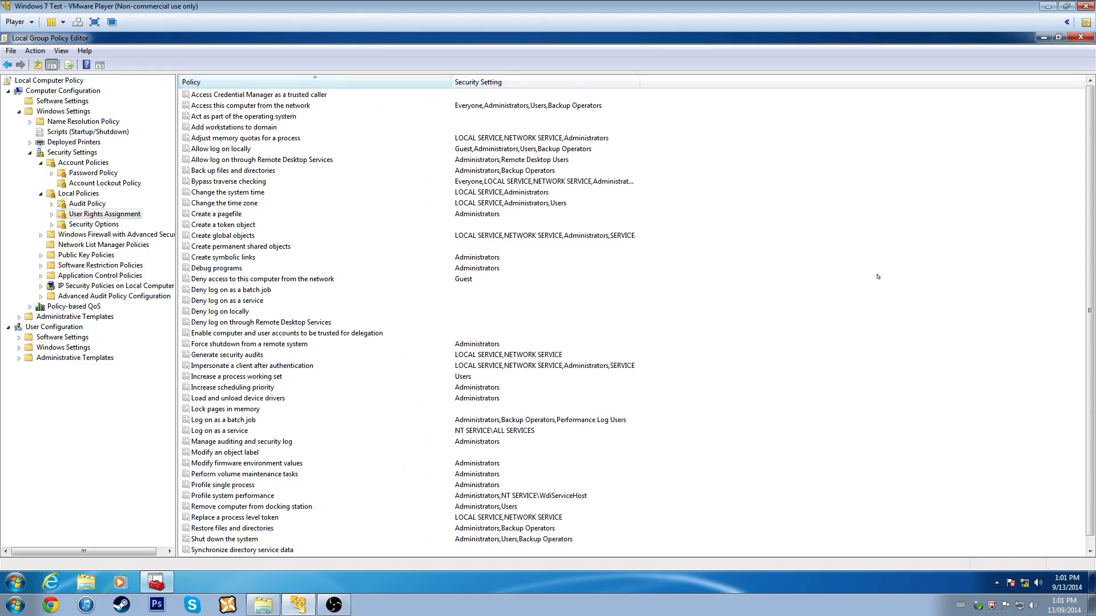
{"action": "scroll", "coordinate": [862, 273], "scroll_direction": "down", "scroll_amount": 1}
{"action": "scroll", "coordinate": [845, 270], "scroll_direction": "up", "scroll_amount": 1}
{"action": "scroll", "coordinate": [828, 266], "scroll_direction": "down", "scroll_amount": 1}
{"action": "scroll", "coordinate": [804, 261], "scroll_direction": "up", "scroll_amount": 1}
{"action": "scroll", "coordinate": [796, 259], "scroll_direction": "down", "scroll_amount": 1}
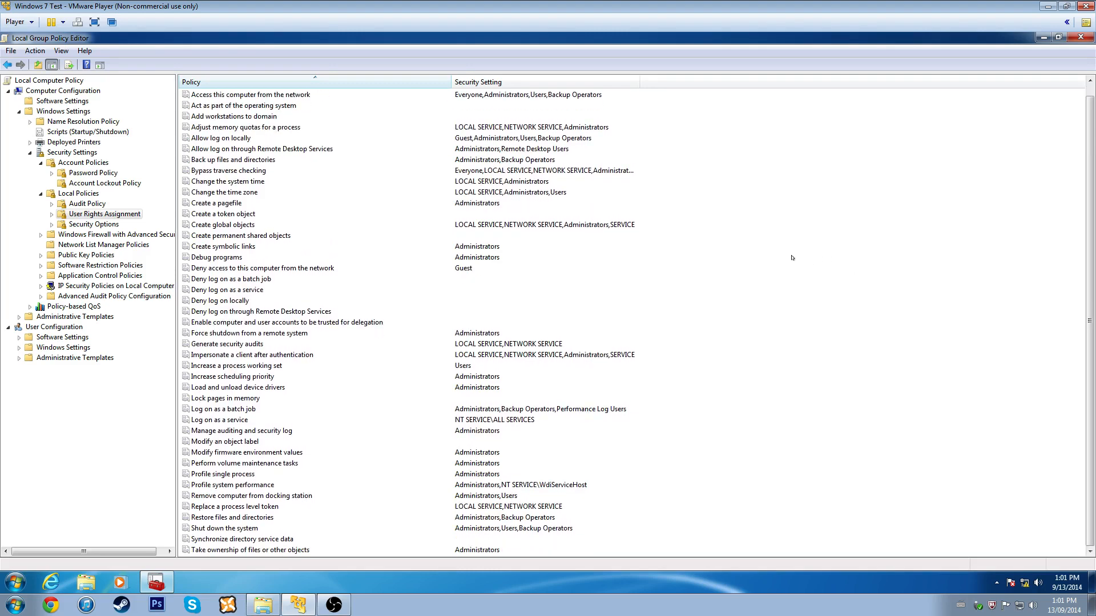
{"action": "scroll", "coordinate": [465, 261], "scroll_direction": "up", "scroll_amount": 1}
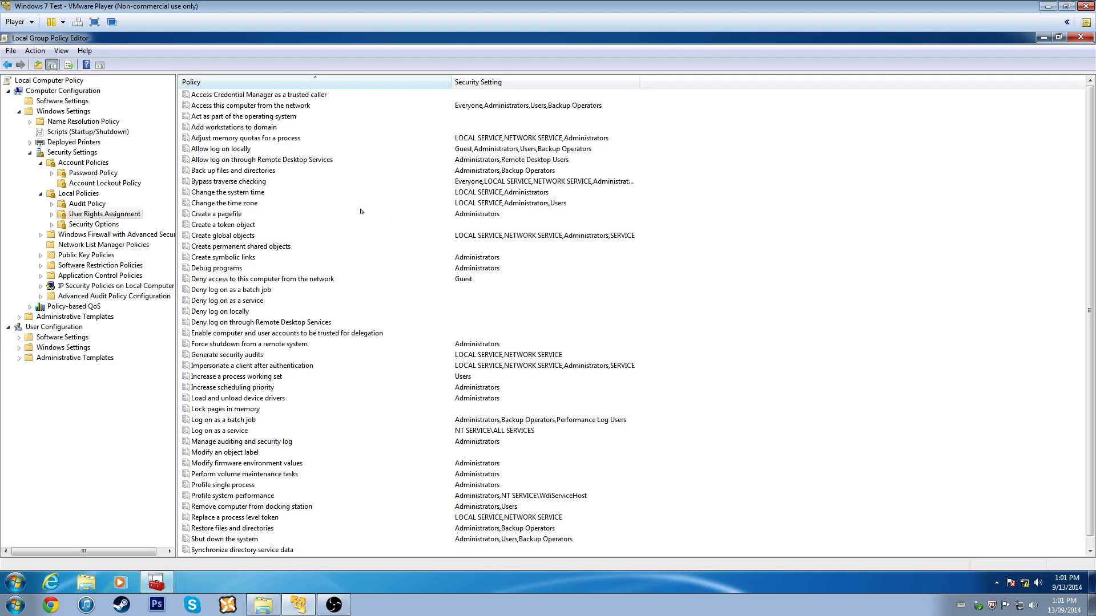
{"action": "scroll", "coordinate": [359, 211], "scroll_direction": "down", "scroll_amount": 1}
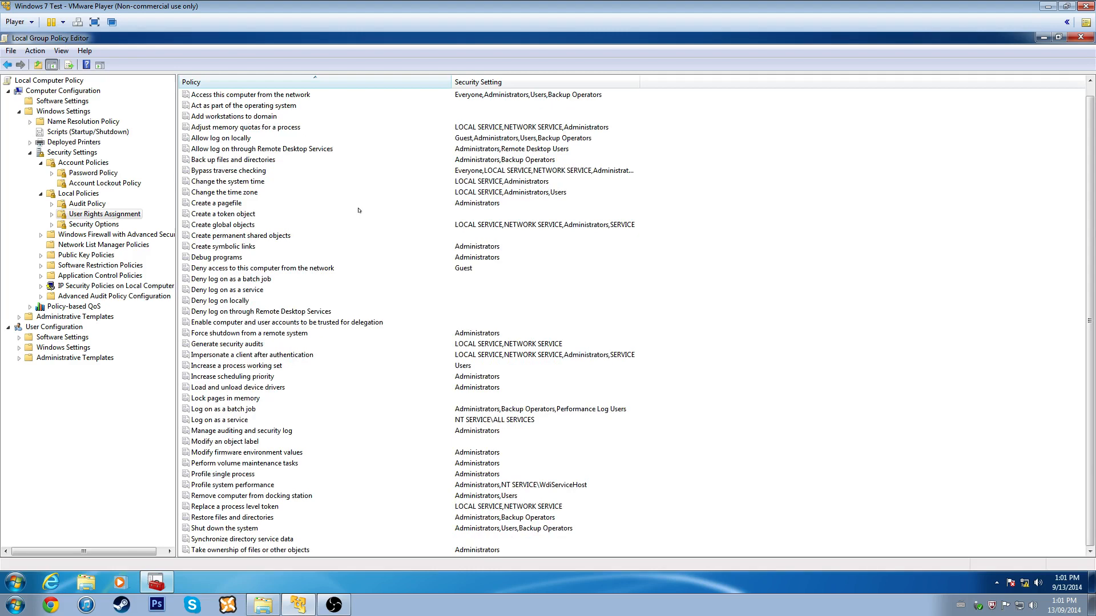
- Glance at Security Options, then select the Access this computer from the network right
{"action": "left_click", "coordinate": [106, 227]}
{"action": "left_click", "coordinate": [102, 214]}
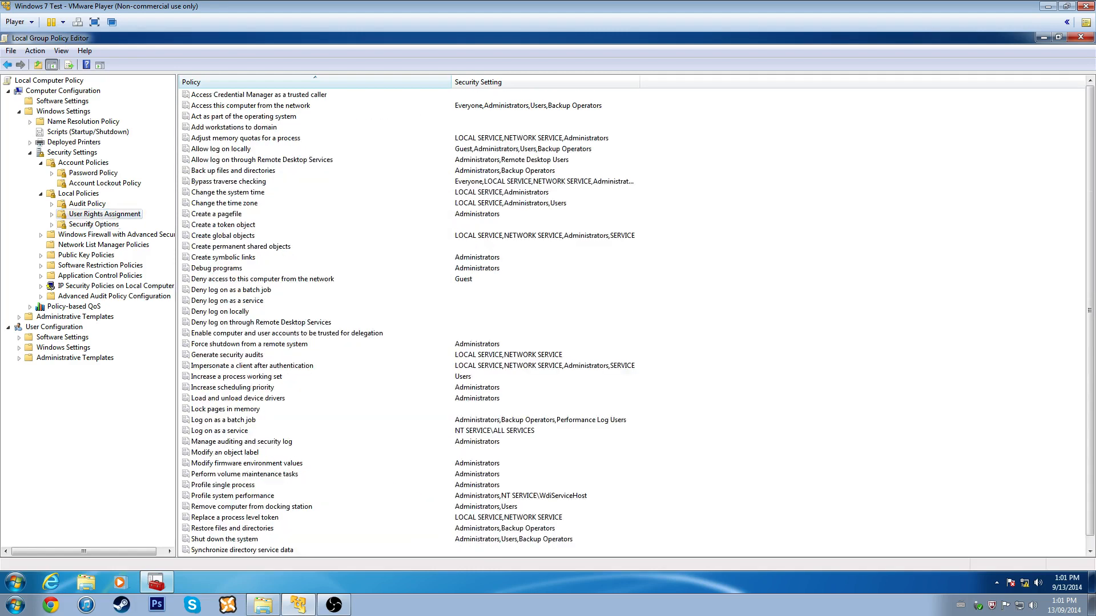
{"action": "left_click", "coordinate": [91, 225]}
{"action": "left_click", "coordinate": [102, 214]}
{"action": "left_click", "coordinate": [91, 224]}
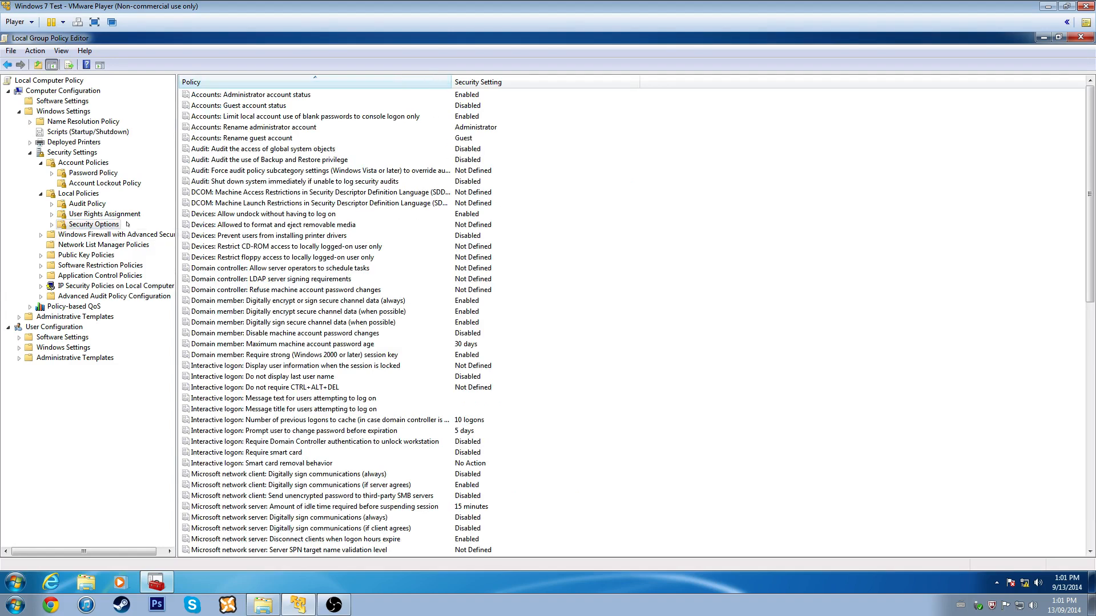
{"action": "left_click", "coordinate": [92, 214]}
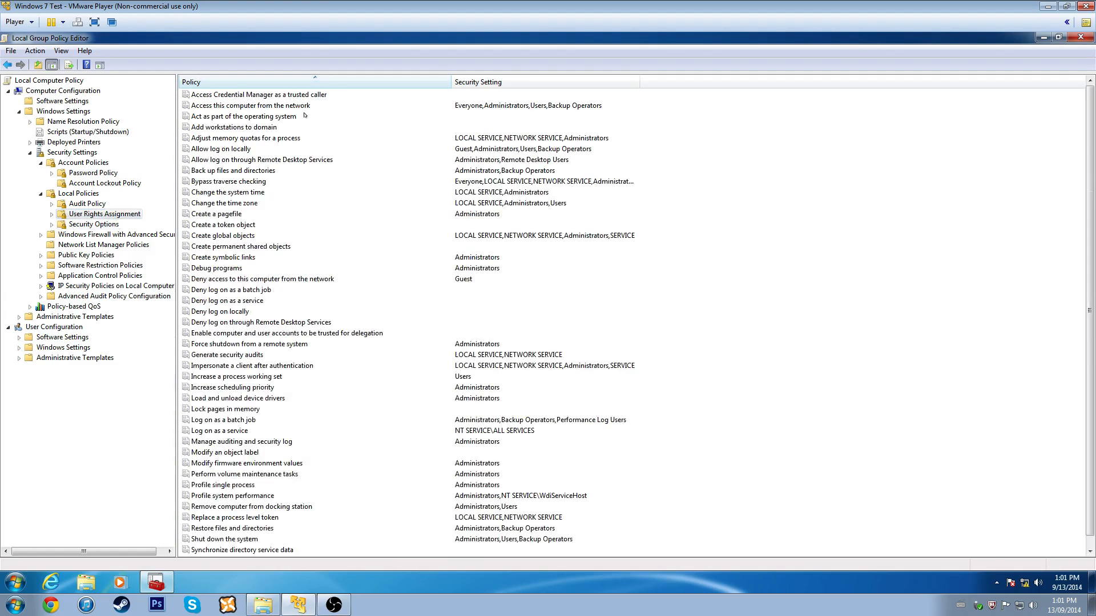
{"action": "left_click", "coordinate": [273, 97]}
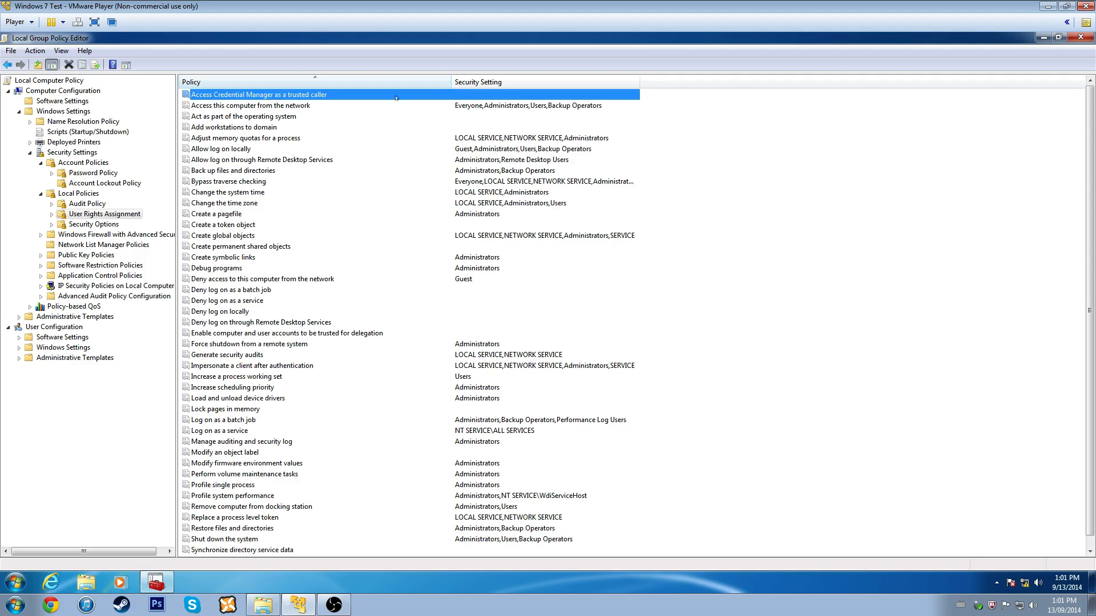
{"action": "left_click", "coordinate": [238, 108]}
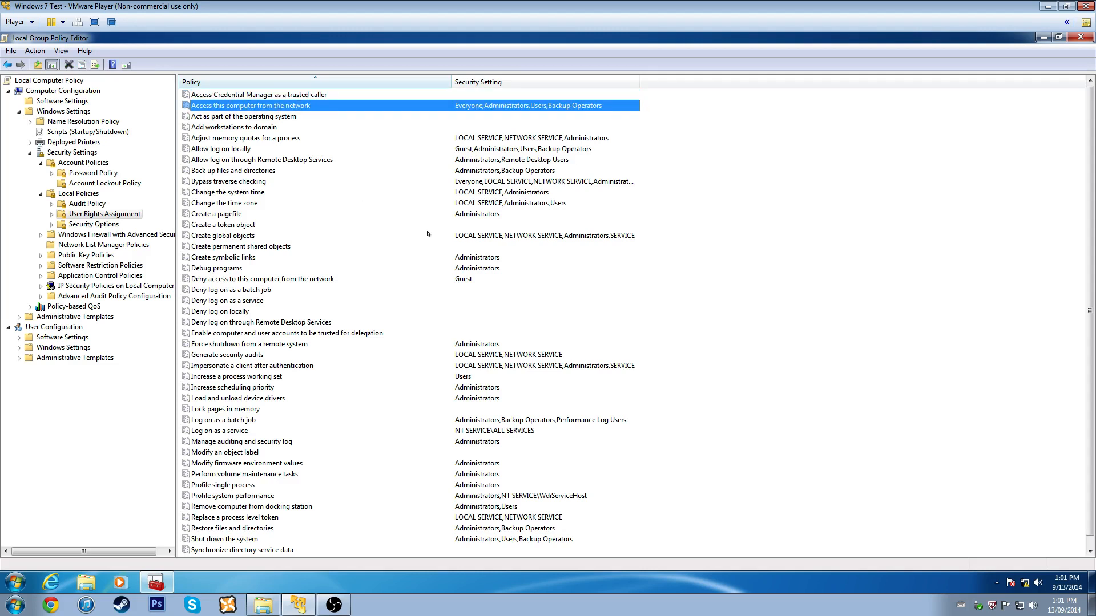
- Remove Everyone from 'Access this computer from the network', keeping Users, Backup Operators and Administrators
{"action": "key", "text": "Return"}
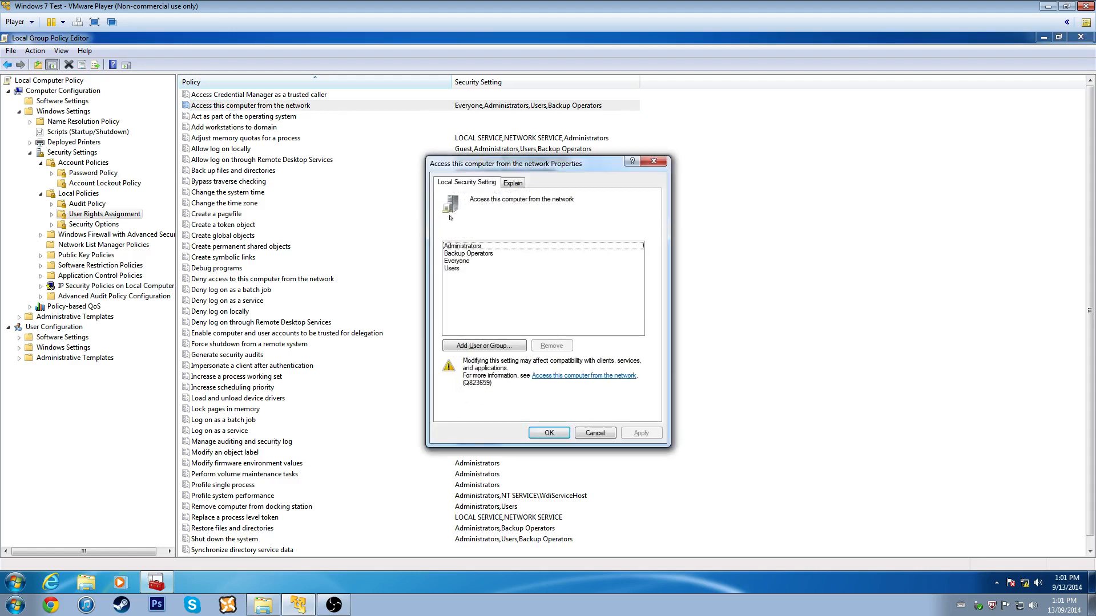
{"action": "left_click", "coordinate": [468, 261]}
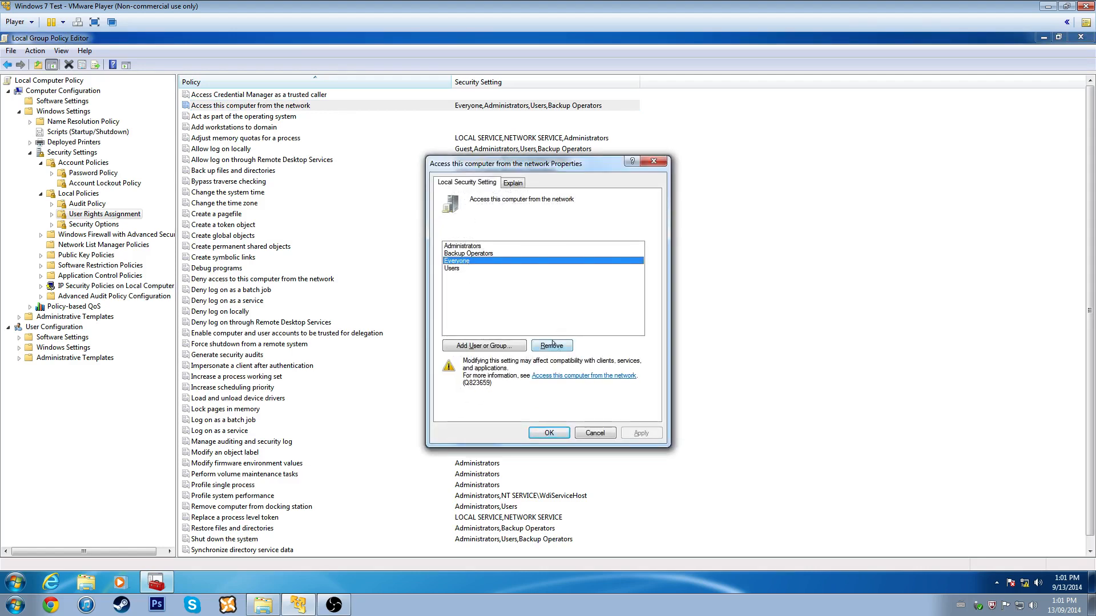
{"action": "left_click", "coordinate": [559, 346]}
{"action": "left_click", "coordinate": [635, 435]}
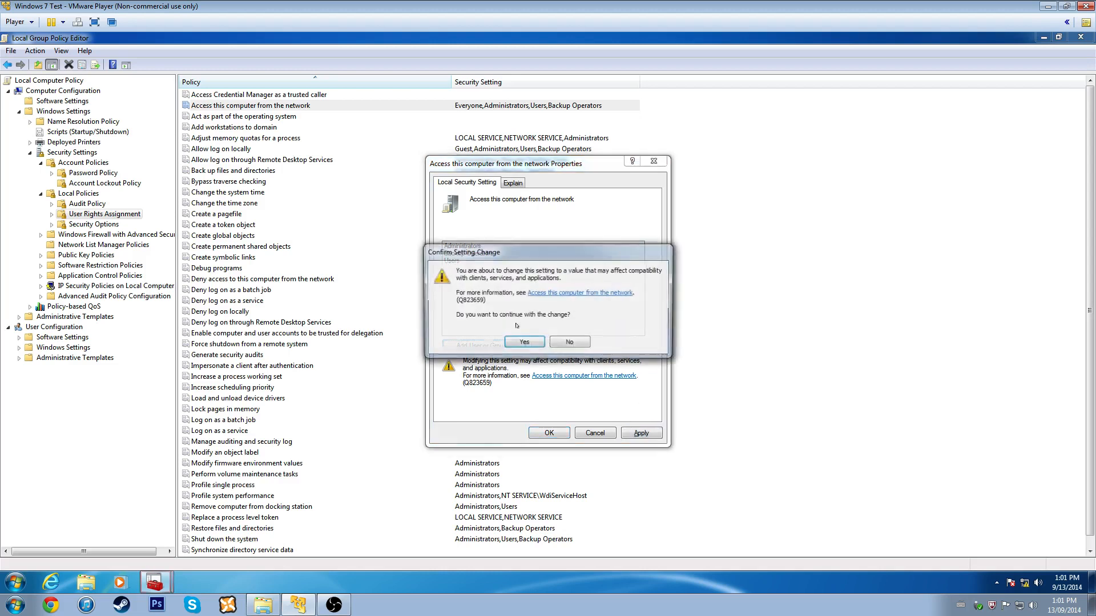
{"action": "left_click", "coordinate": [528, 346]}
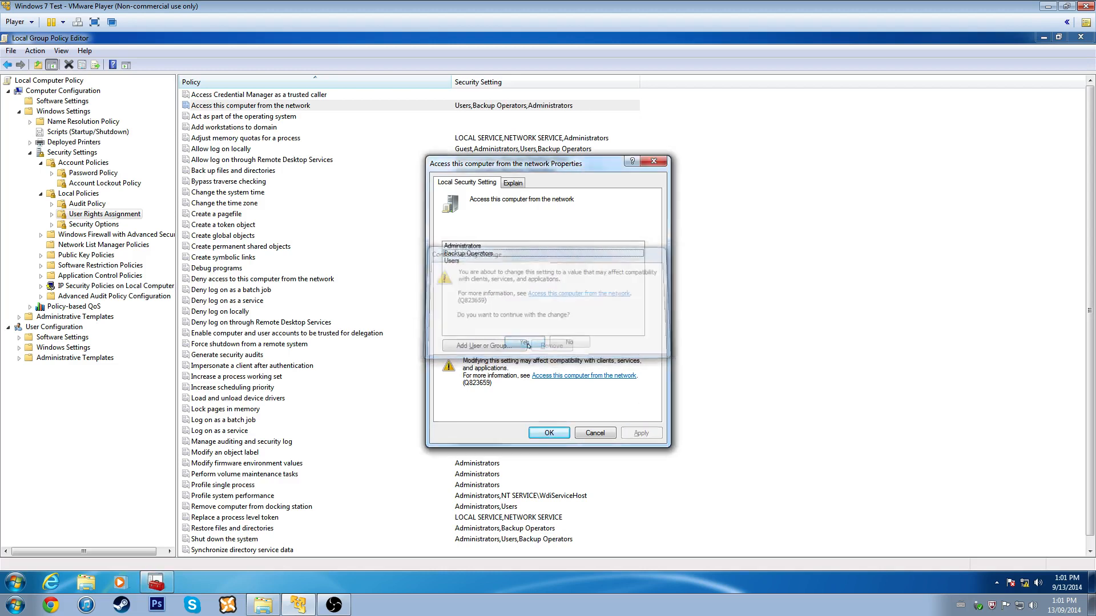
{"action": "left_click", "coordinate": [465, 252]}
{"action": "left_click", "coordinate": [464, 246]}
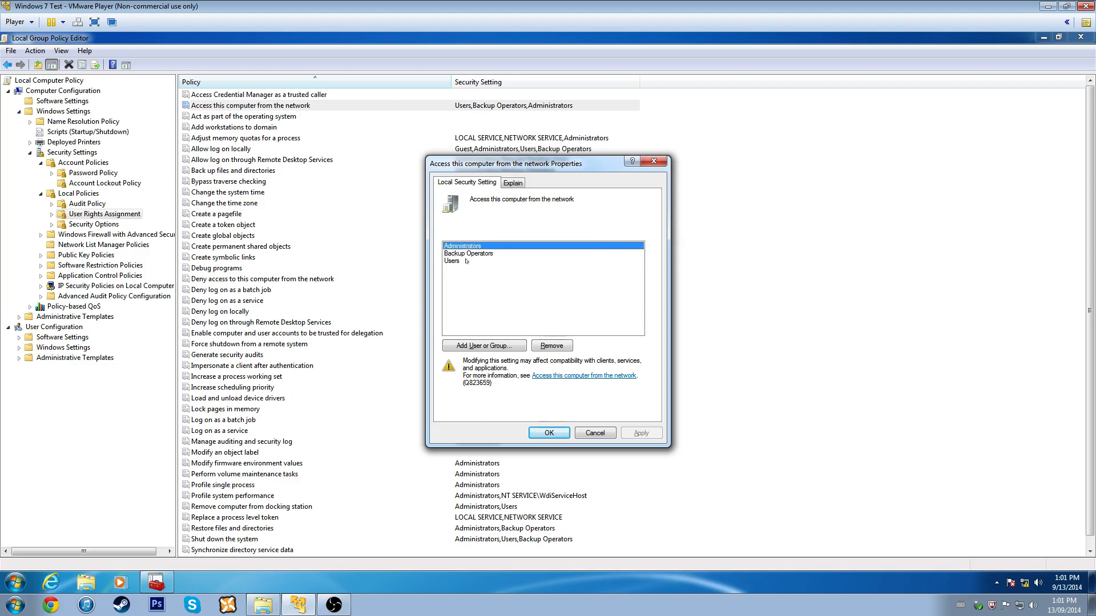
{"action": "left_click", "coordinate": [464, 261]}
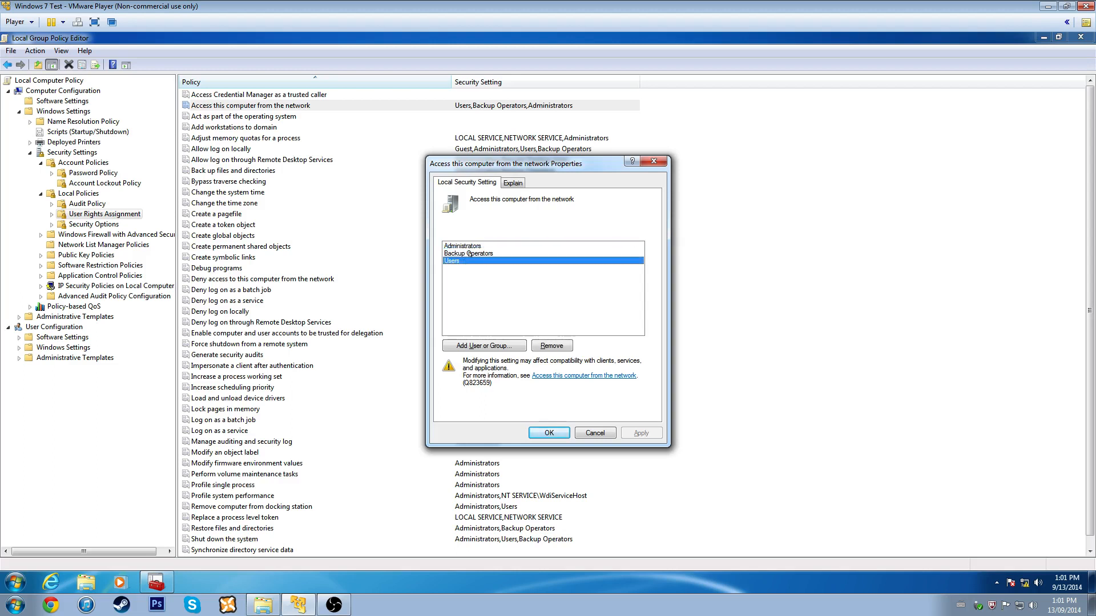
{"action": "left_click", "coordinate": [468, 246]}
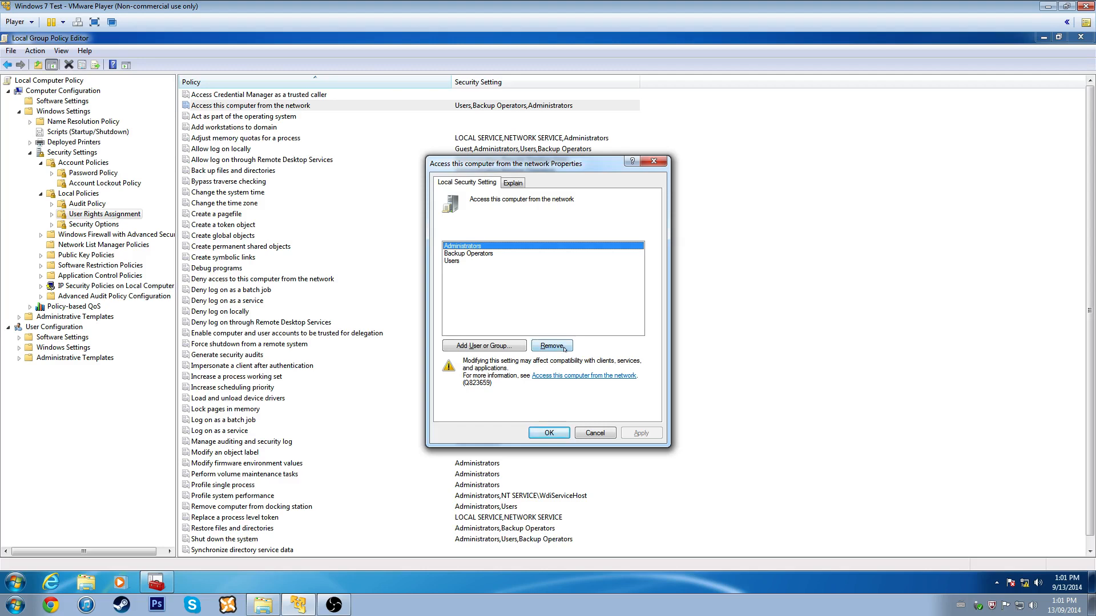
{"action": "left_click", "coordinate": [557, 438]}
{"action": "left_click", "coordinate": [271, 117]}
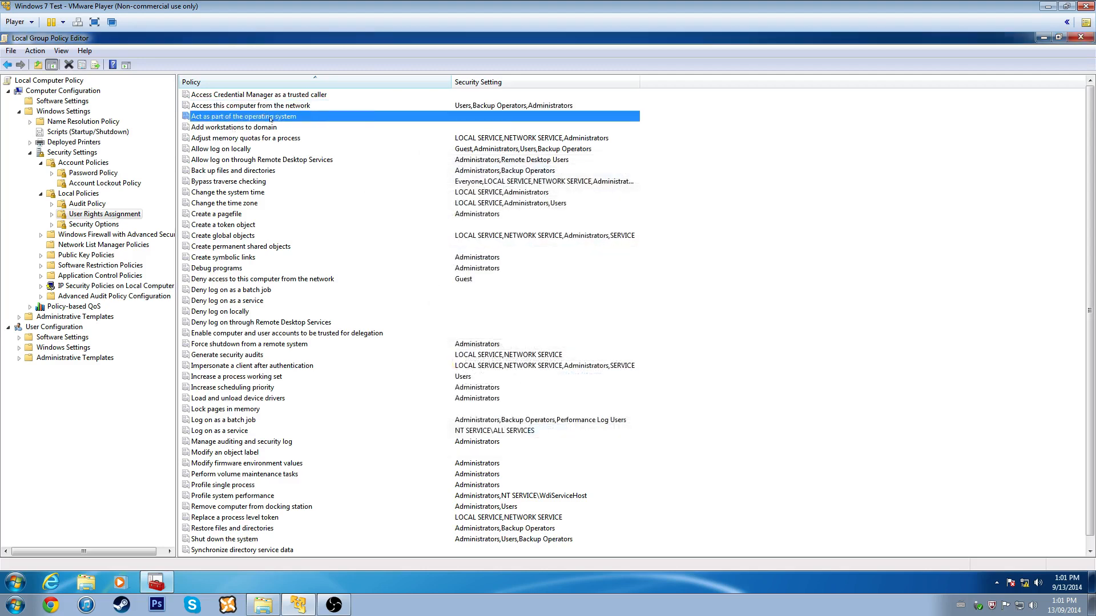
- Remove Guest from the 'Allow log on locally' right
{"action": "left_click", "coordinate": [446, 106]}
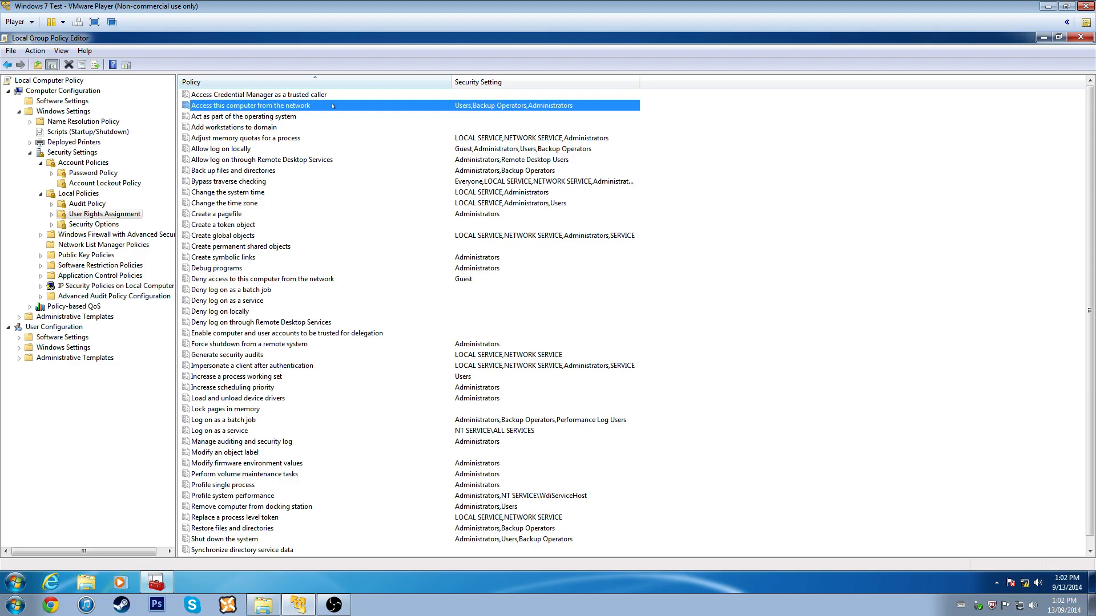
{"action": "left_click", "coordinate": [260, 140]}
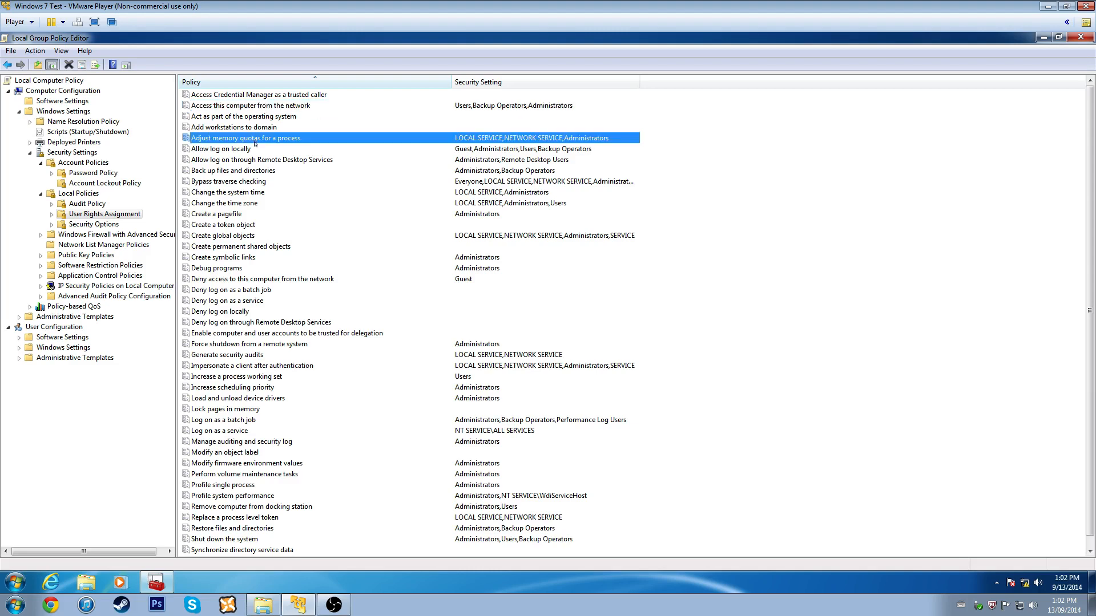
{"action": "double_click", "coordinate": [255, 148]}
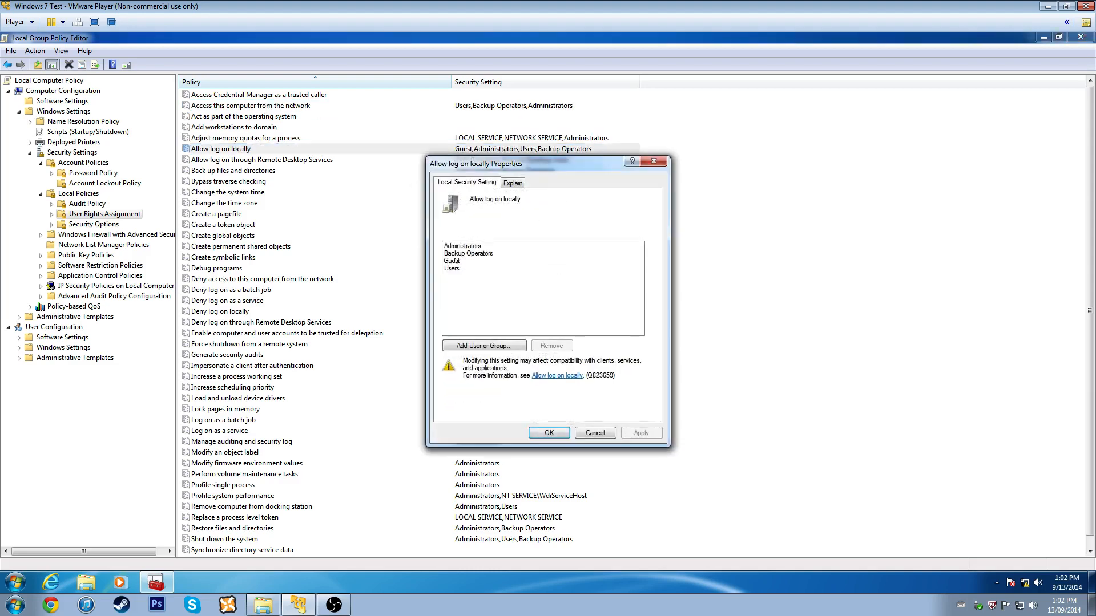
{"action": "left_click", "coordinate": [548, 261]}
{"action": "left_click", "coordinate": [551, 345]}
{"action": "left_click", "coordinate": [556, 432]}
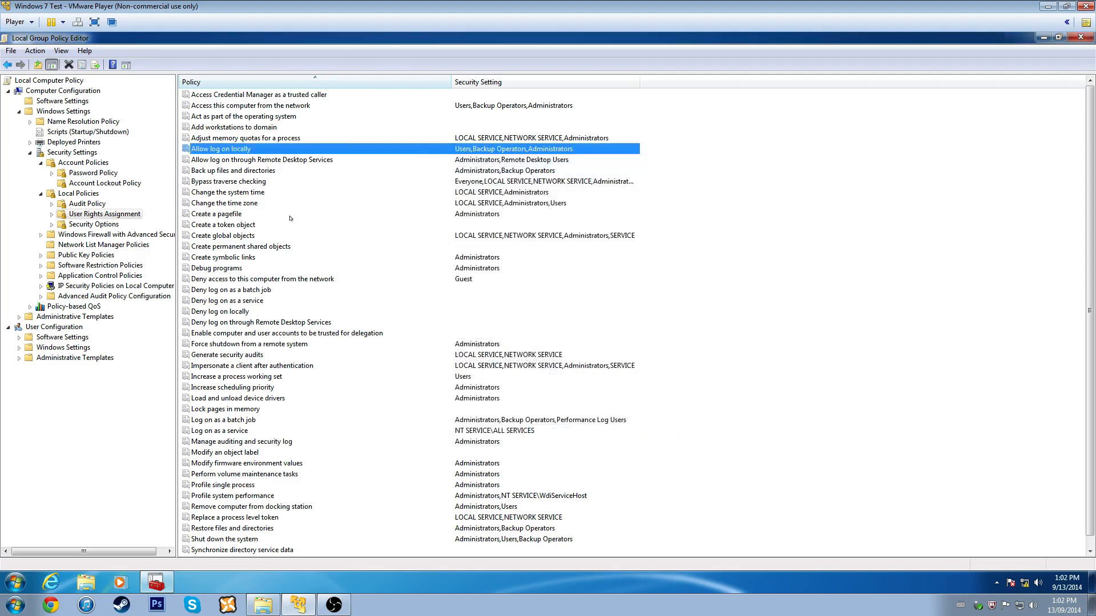
- Review the Remote Desktop Services logon right, leaving Administrators and Remote Desktop Users unchanged
{"action": "double_click", "coordinate": [263, 160]}
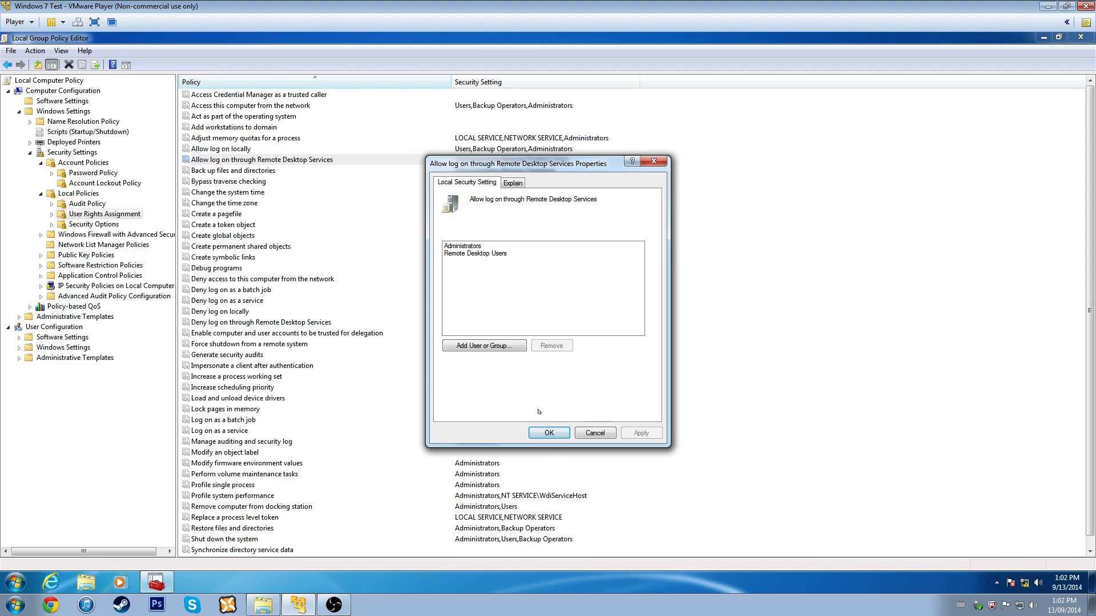
{"action": "left_click", "coordinate": [548, 432]}
{"action": "left_click", "coordinate": [240, 193]}
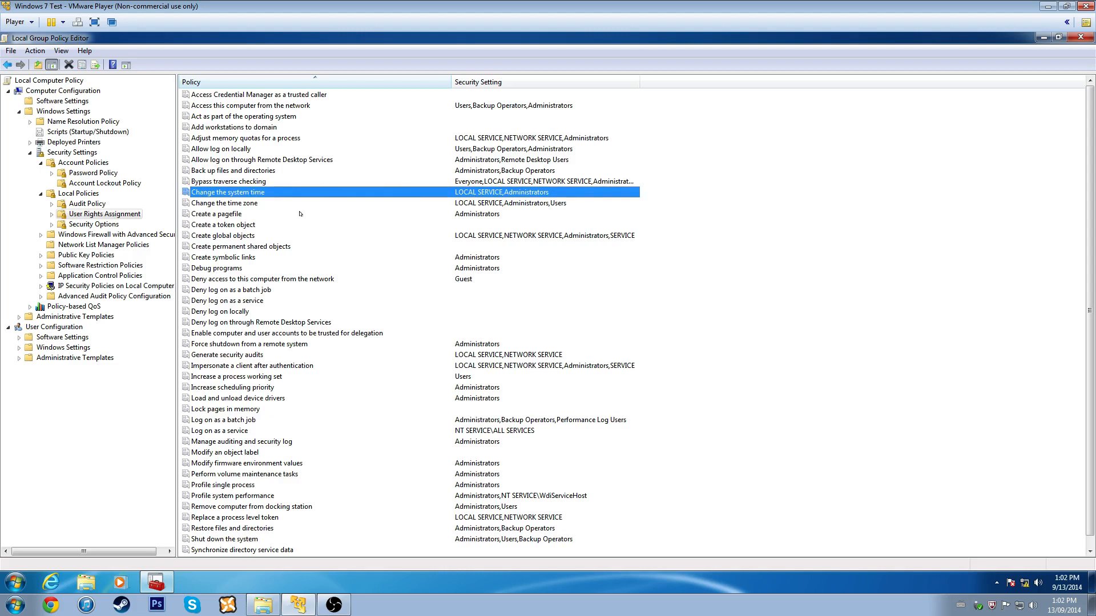
{"action": "left_click", "coordinate": [387, 282]}
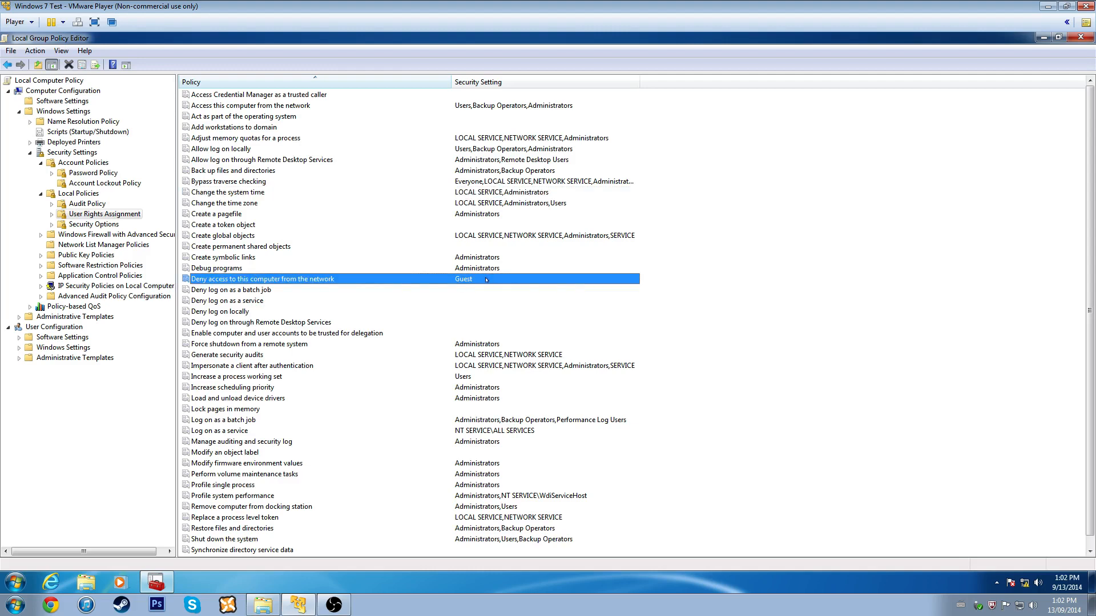
- Add the Guest account to 'Deny log on locally'
{"action": "double_click", "coordinate": [234, 312]}
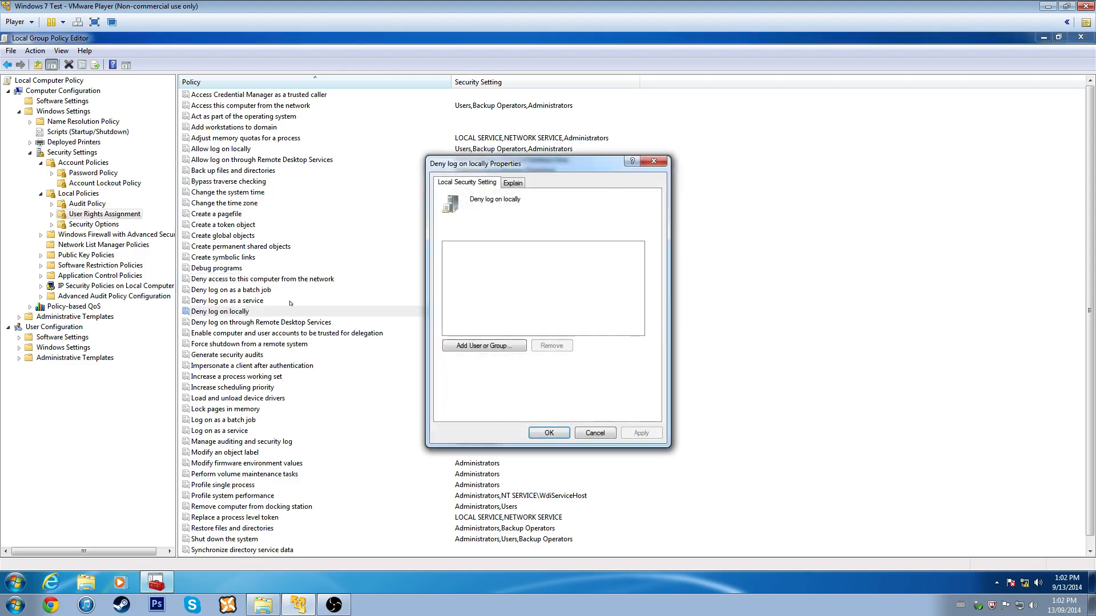
{"action": "left_click", "coordinate": [484, 345]}
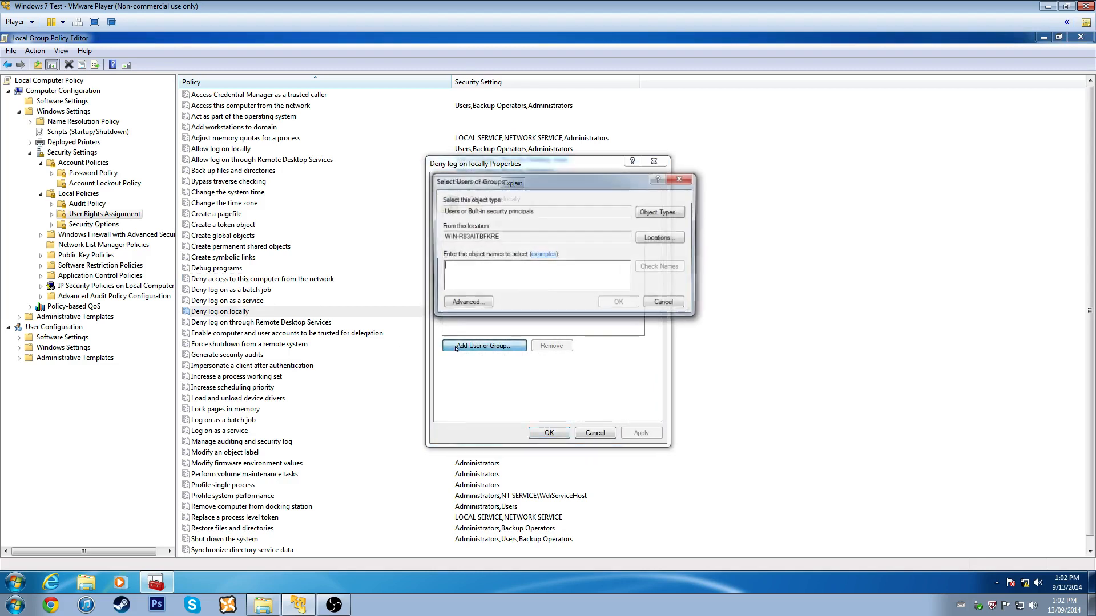
{"action": "type", "text": "gue"}
{"action": "key", "text": "Return"}
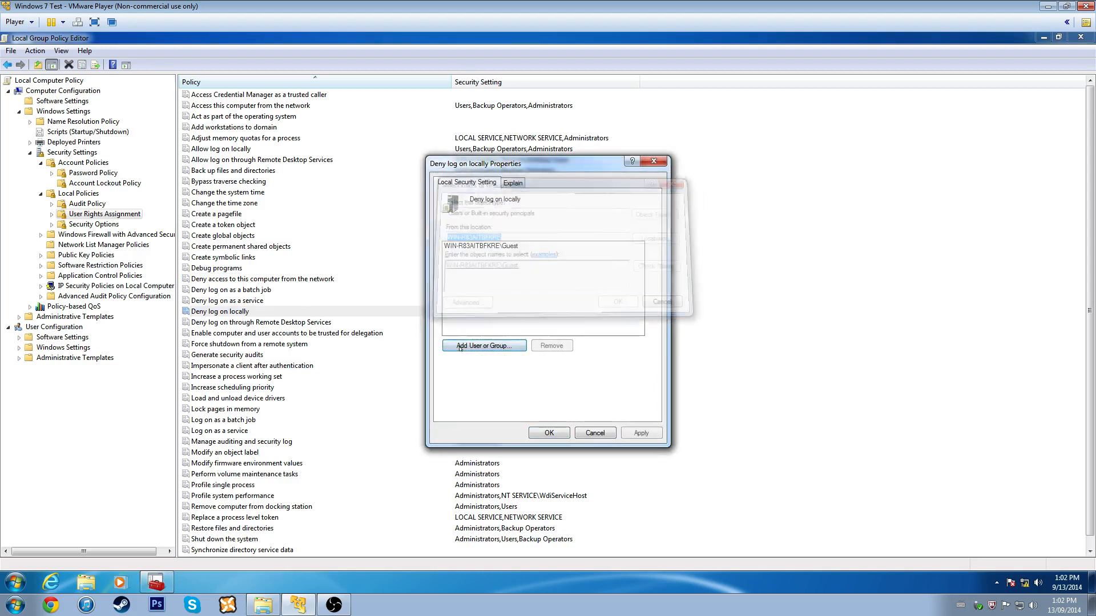
{"action": "left_click", "coordinate": [549, 433]}
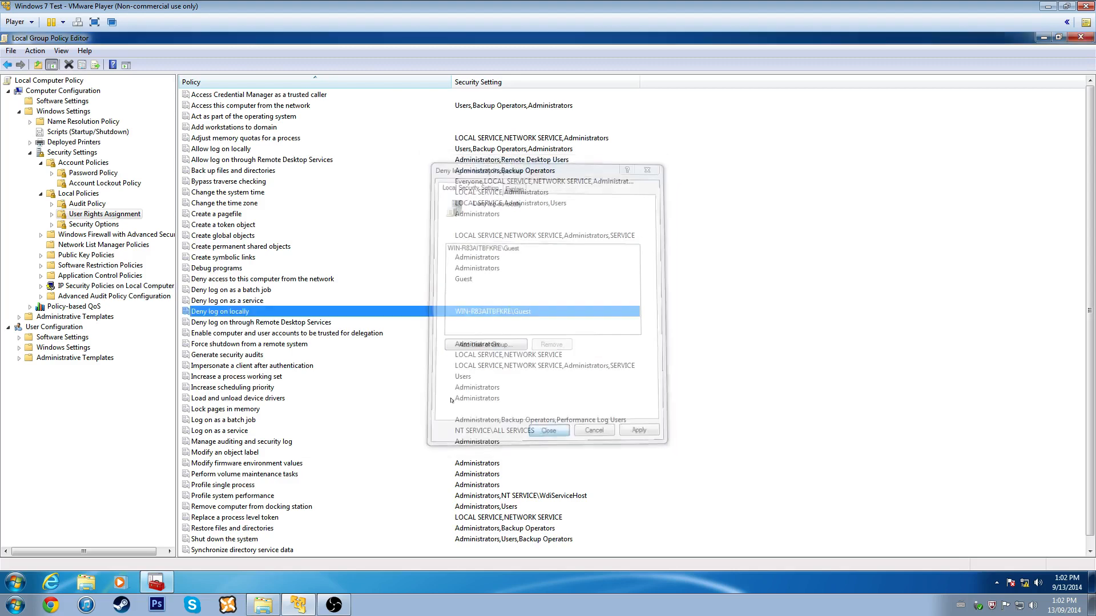
- Add the Guests group to 'Deny log on locally', including Groups in the object types
{"action": "double_click", "coordinate": [294, 309]}
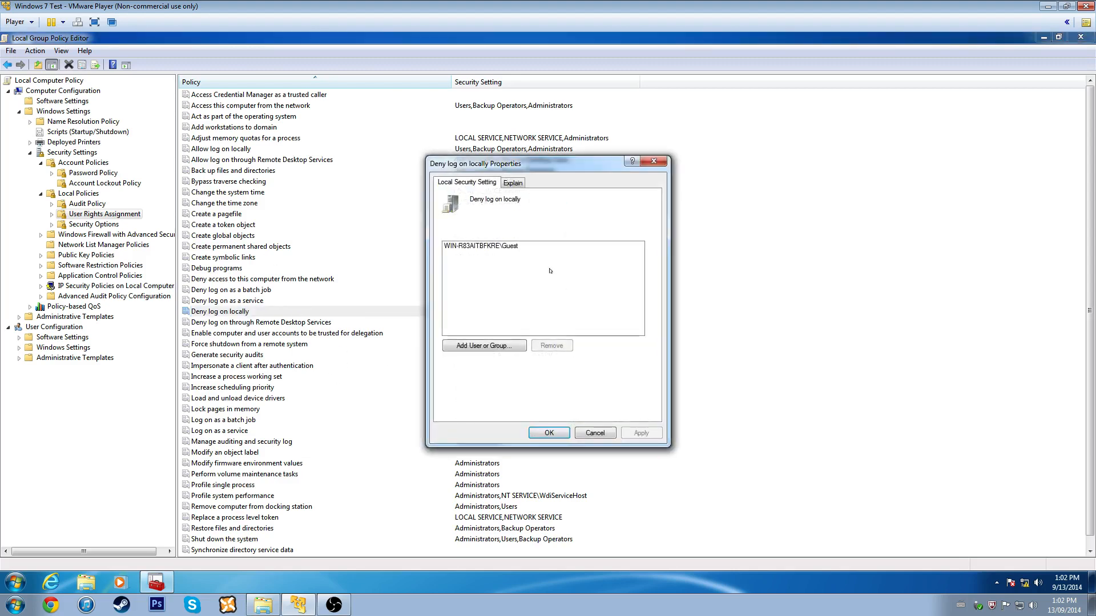
{"action": "left_click", "coordinate": [484, 346]}
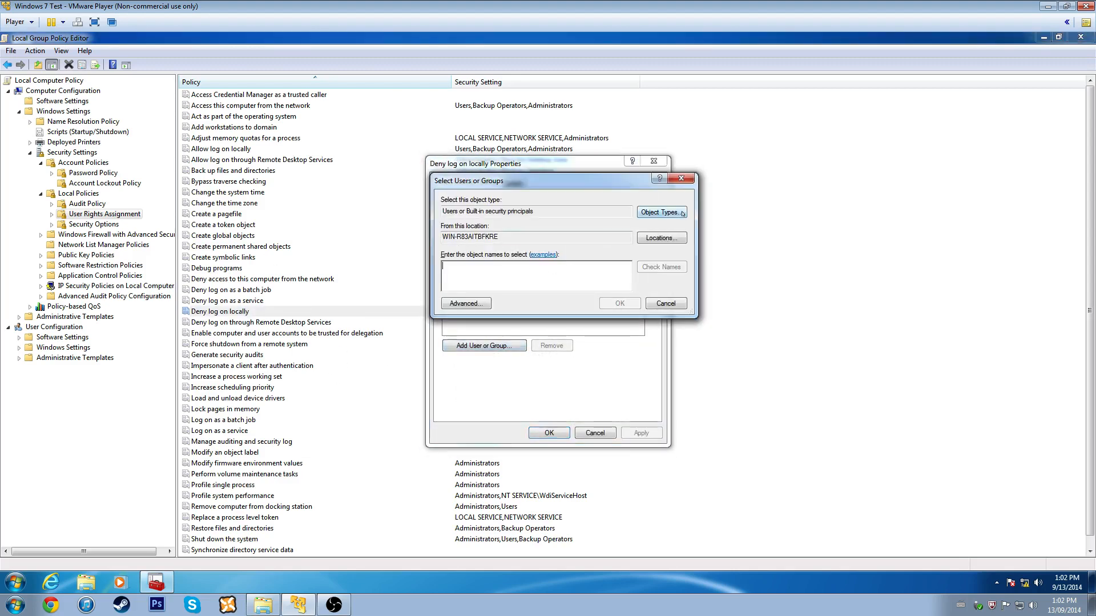
{"action": "left_click", "coordinate": [661, 213]}
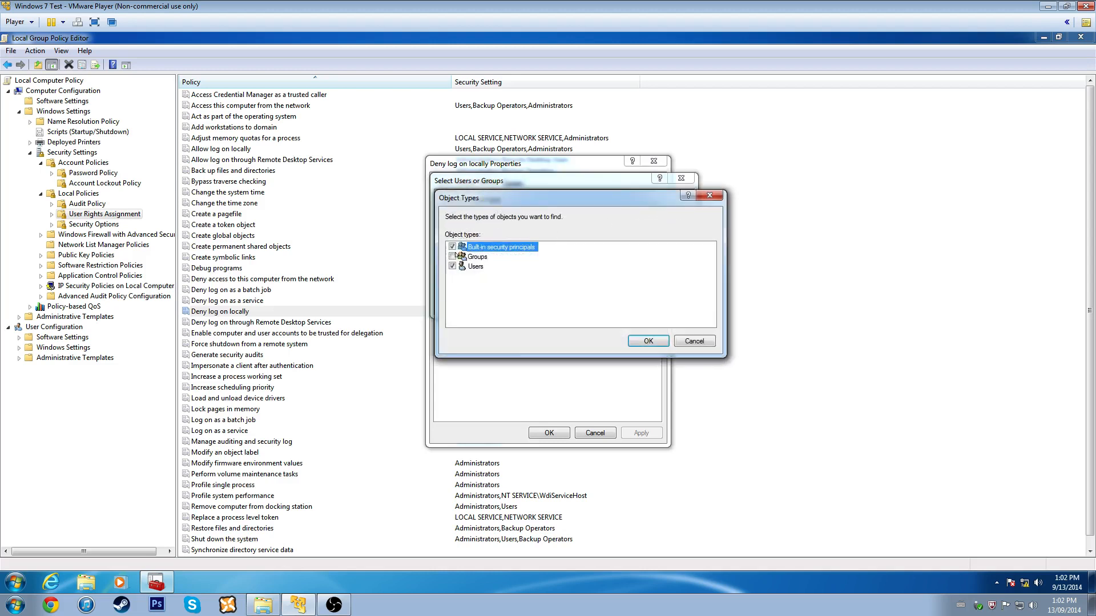
{"action": "left_click", "coordinate": [453, 257]}
{"action": "left_click", "coordinate": [644, 340]}
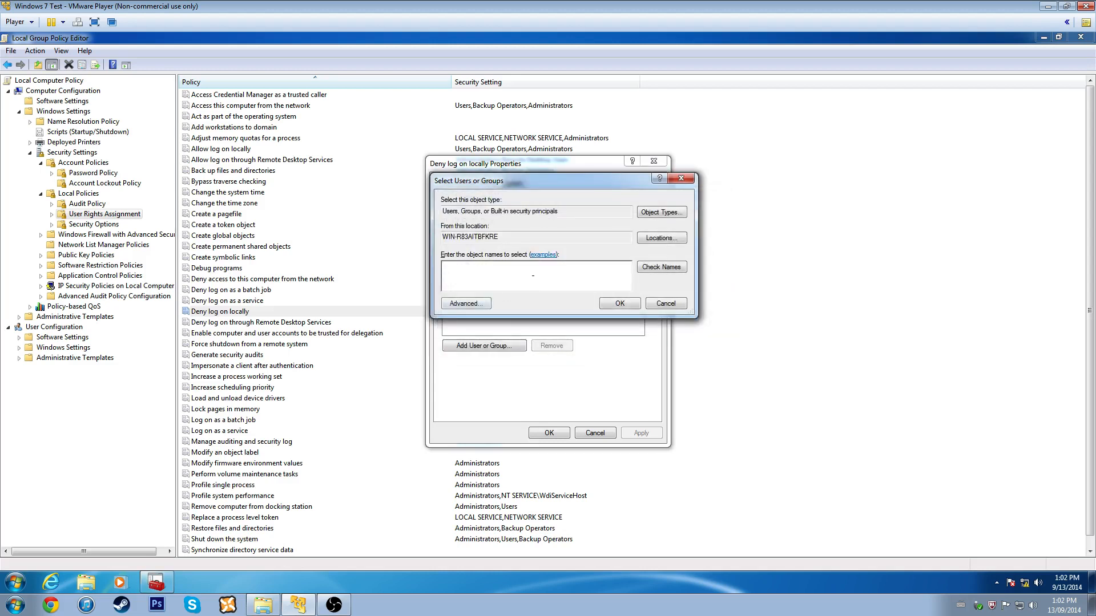
{"action": "type", "text": "guests"}
{"action": "left_click", "coordinate": [620, 303]}
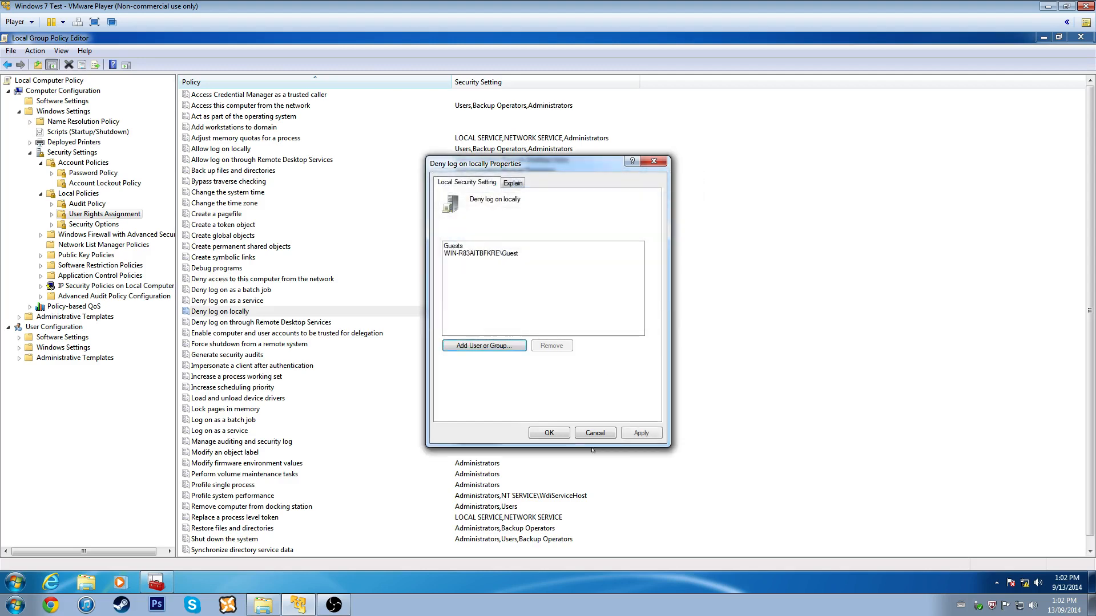
{"action": "left_click", "coordinate": [547, 432]}
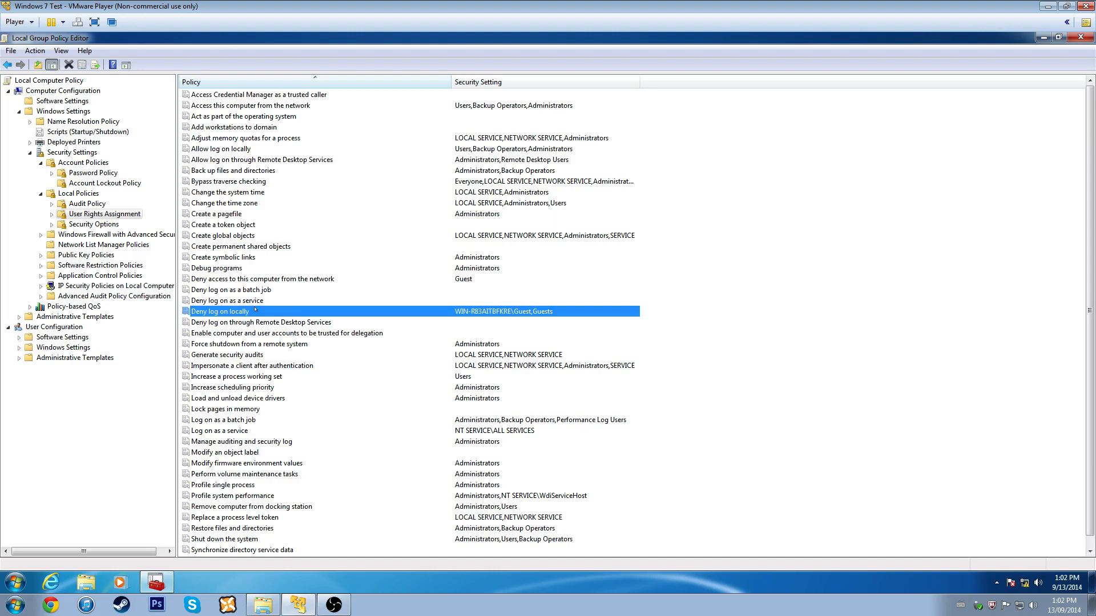
- Add the Guests group to 'Deny log on through Remote Desktop Services', searching Groups
{"action": "left_click", "coordinate": [247, 333]}
{"action": "double_click", "coordinate": [247, 322]}
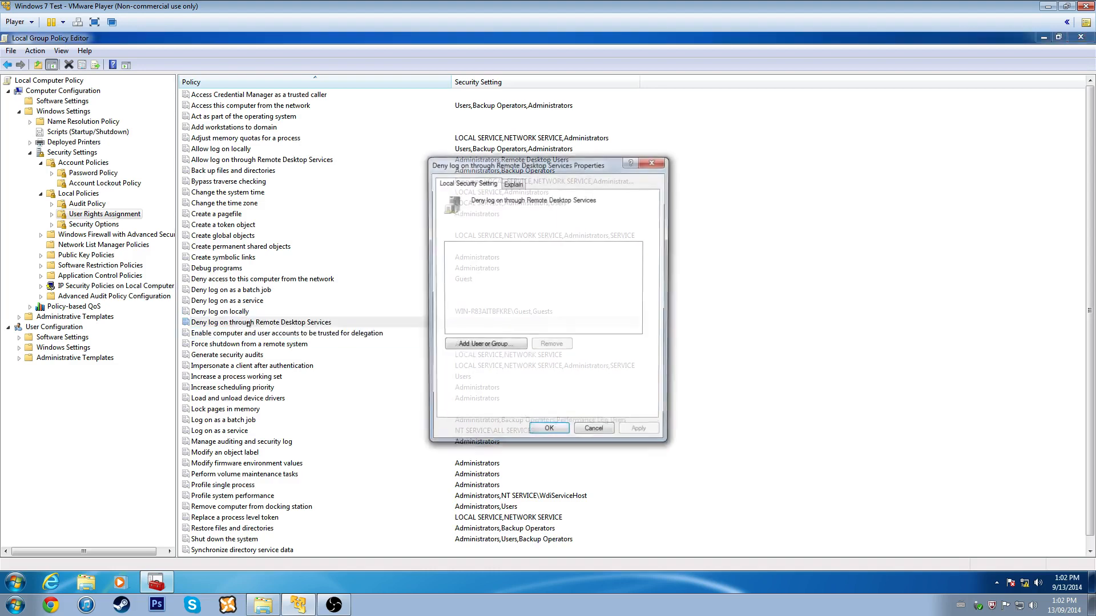
{"action": "left_click", "coordinate": [471, 346]}
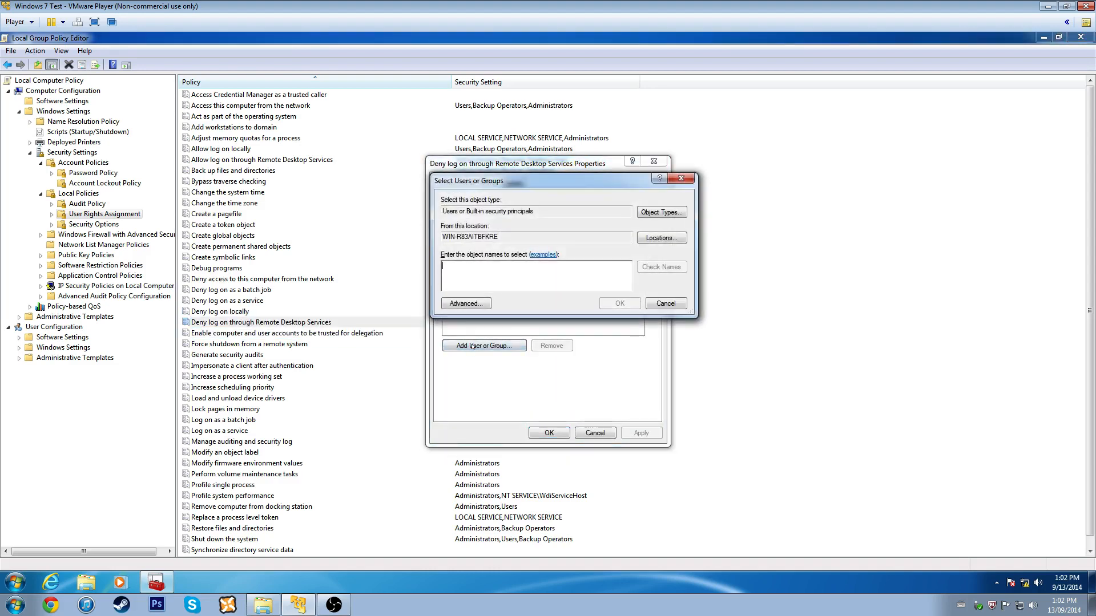
{"action": "type", "text": "guests"}
{"action": "left_click", "coordinate": [661, 213]}
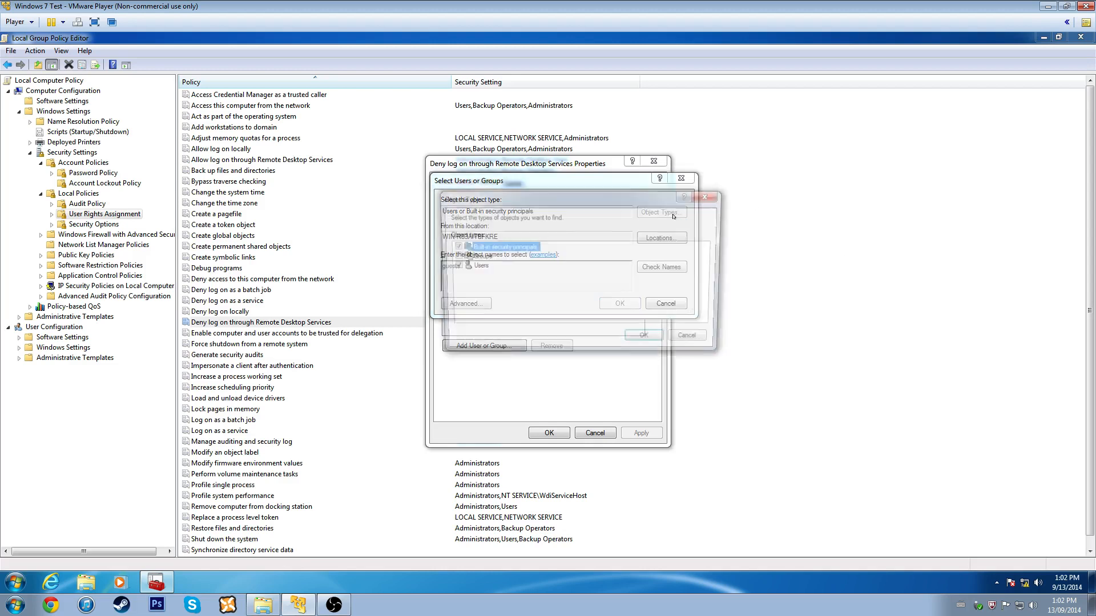
{"action": "left_click", "coordinate": [452, 256]}
{"action": "left_click", "coordinate": [649, 341]}
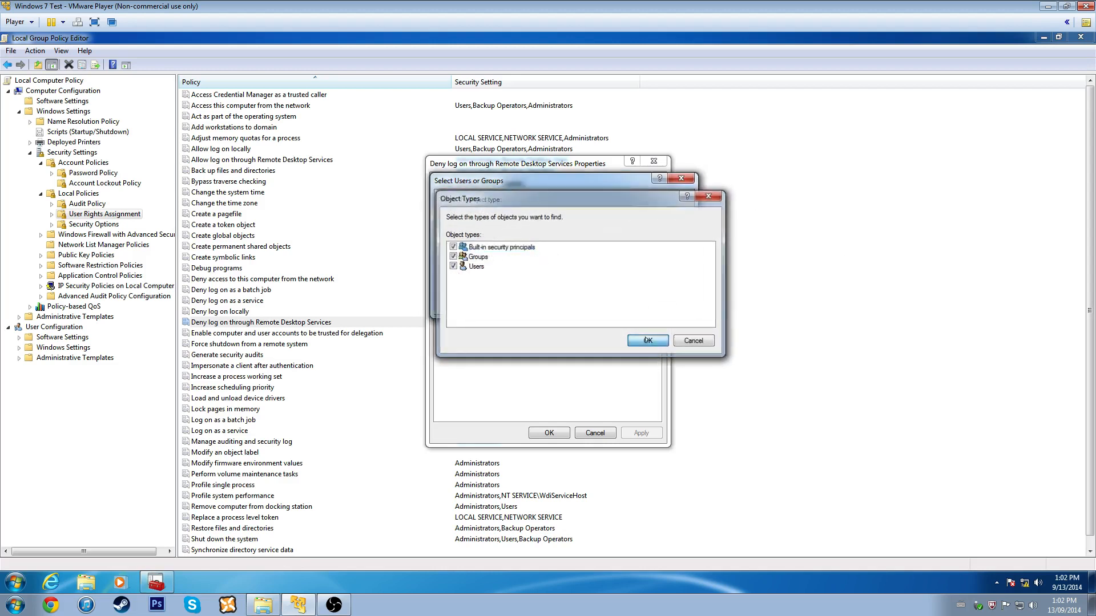
{"action": "left_click", "coordinate": [662, 267]}
- Add the Guest account too and save the Remote Desktop deny list
{"action": "type", "text": "g"}
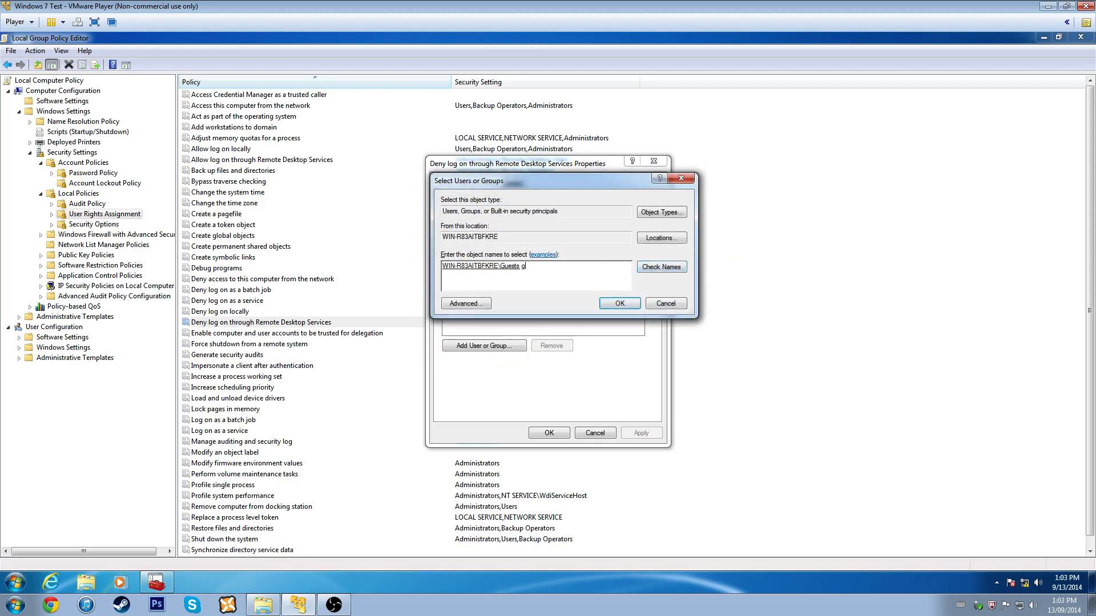
{"action": "type", "text": "uest"}
{"action": "left_click", "coordinate": [673, 272]}
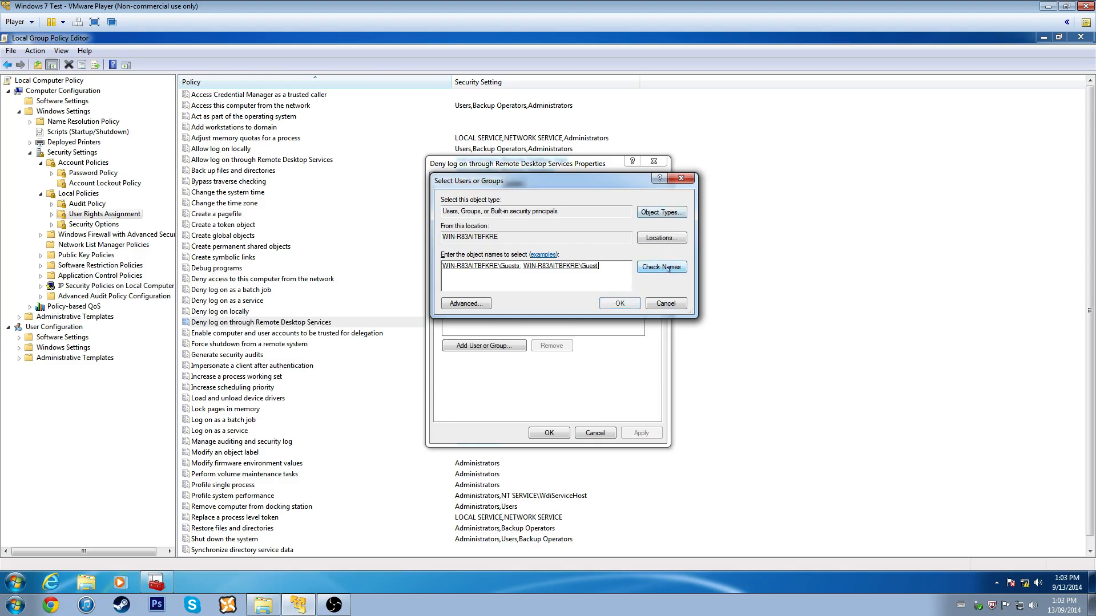
{"action": "left_click", "coordinate": [620, 303]}
{"action": "left_click", "coordinate": [549, 433]}
{"action": "key", "text": "Down"}
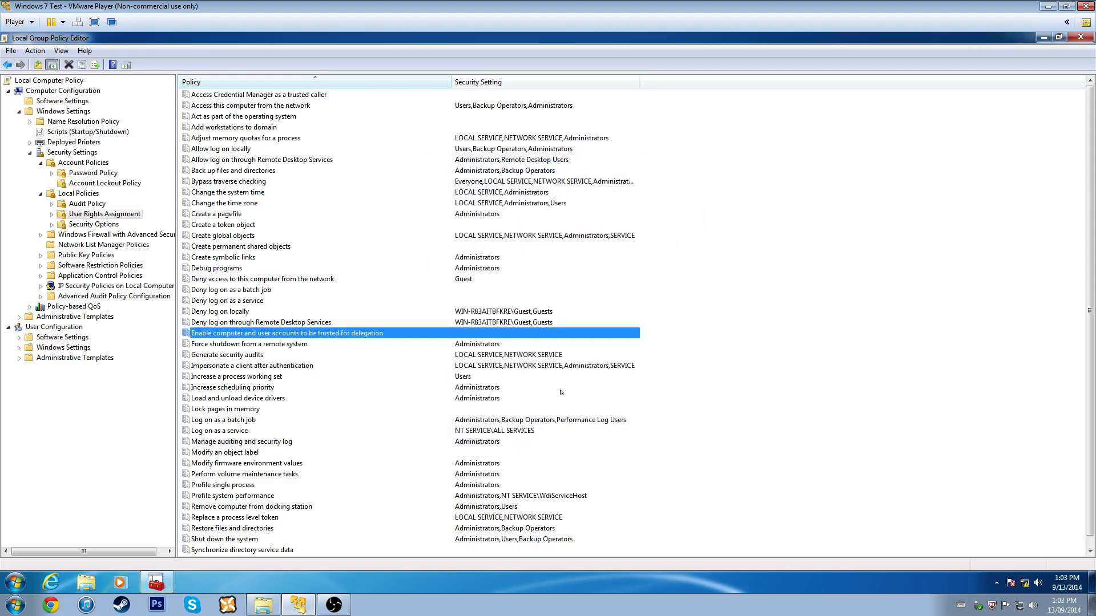
- Remove Administrators from 'Force shutdown from a remote system', leaving it assigned to nobody
{"action": "key", "text": "Down"}
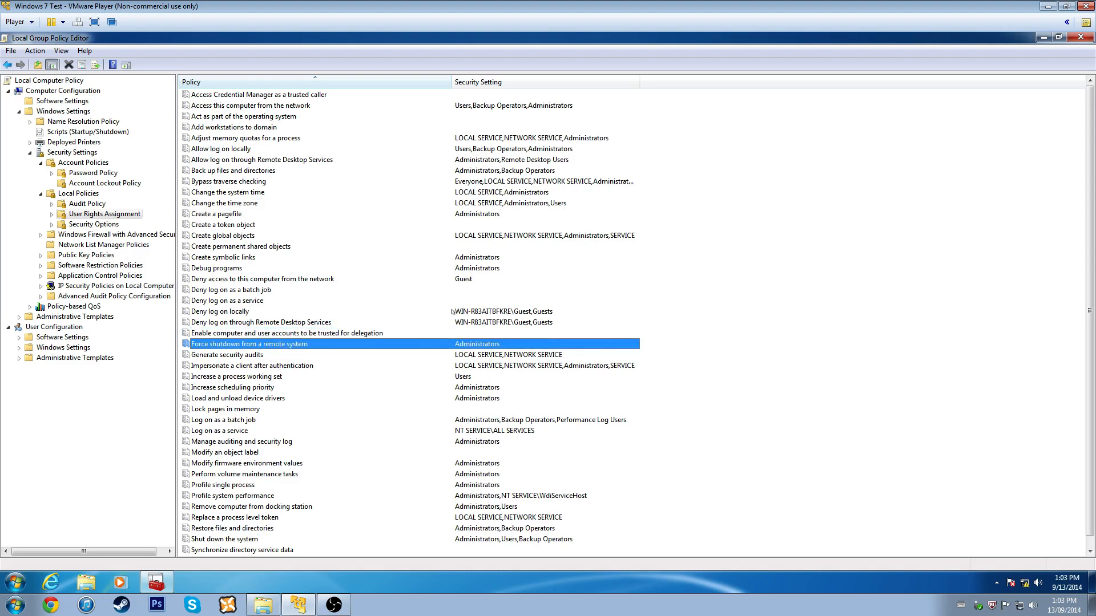
{"action": "key", "text": "Return"}
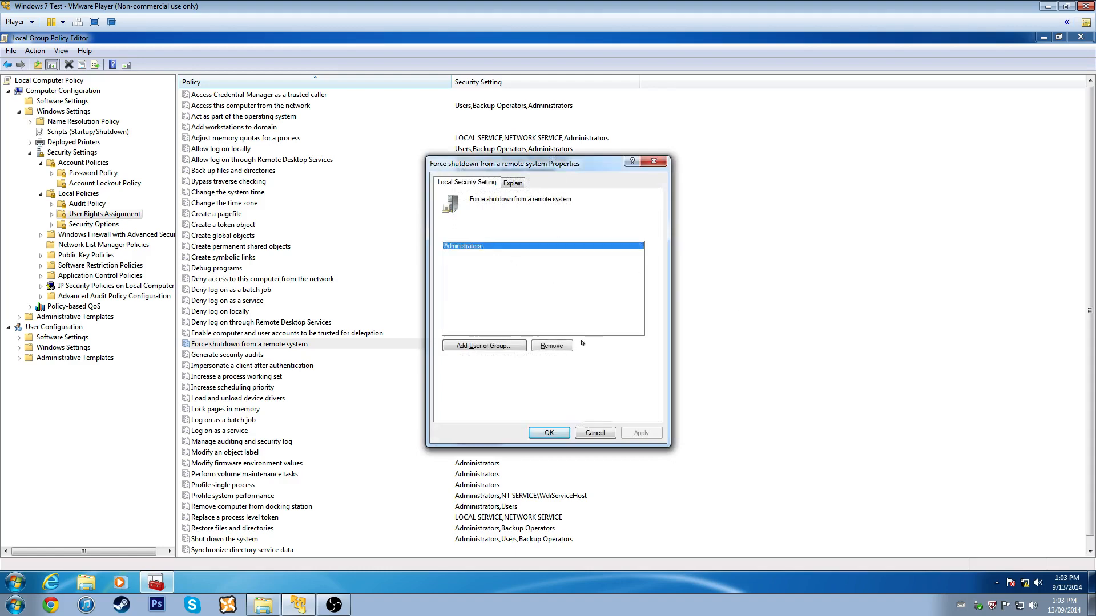
{"action": "left_click", "coordinate": [552, 346]}
{"action": "left_click", "coordinate": [654, 433]}
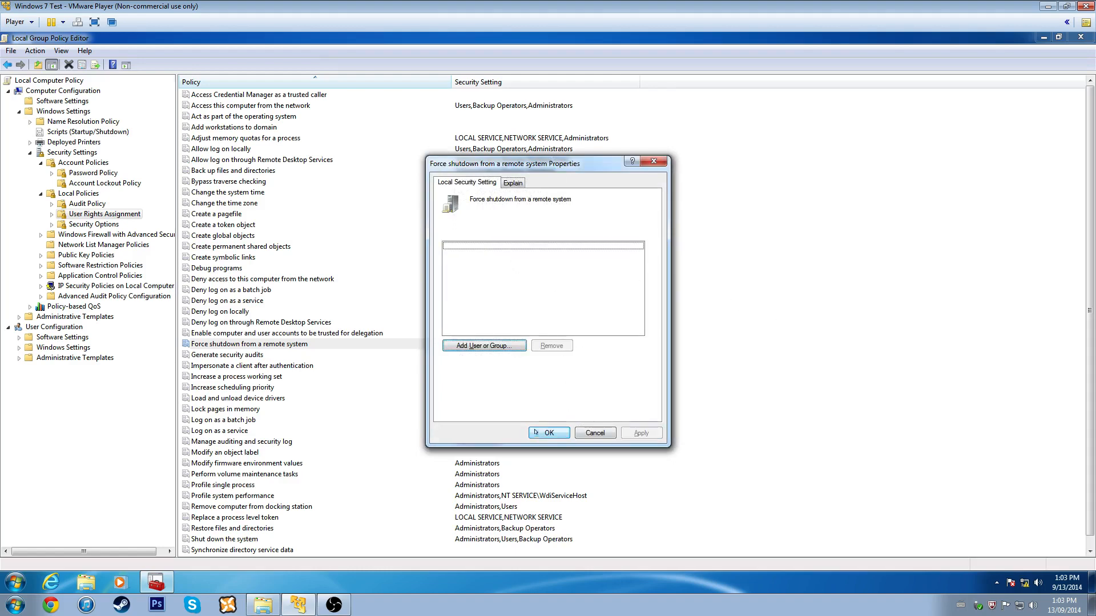
{"action": "left_click", "coordinate": [546, 432]}
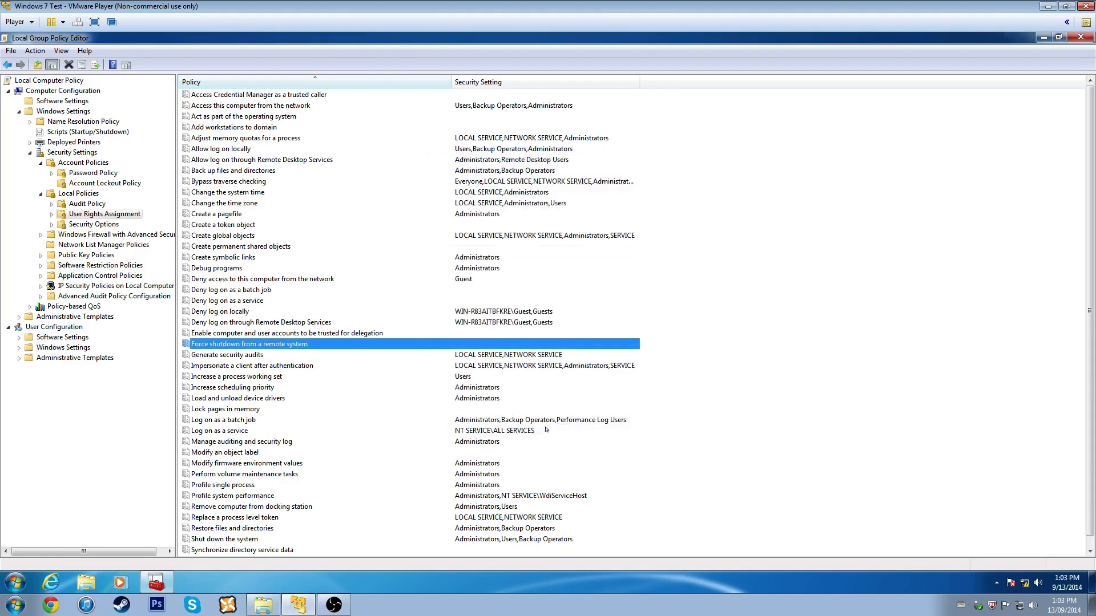
- Review 'Shut down the system', leaving Administrators, Users, Backup Operators, then show Security Options
{"action": "left_click", "coordinate": [208, 356]}
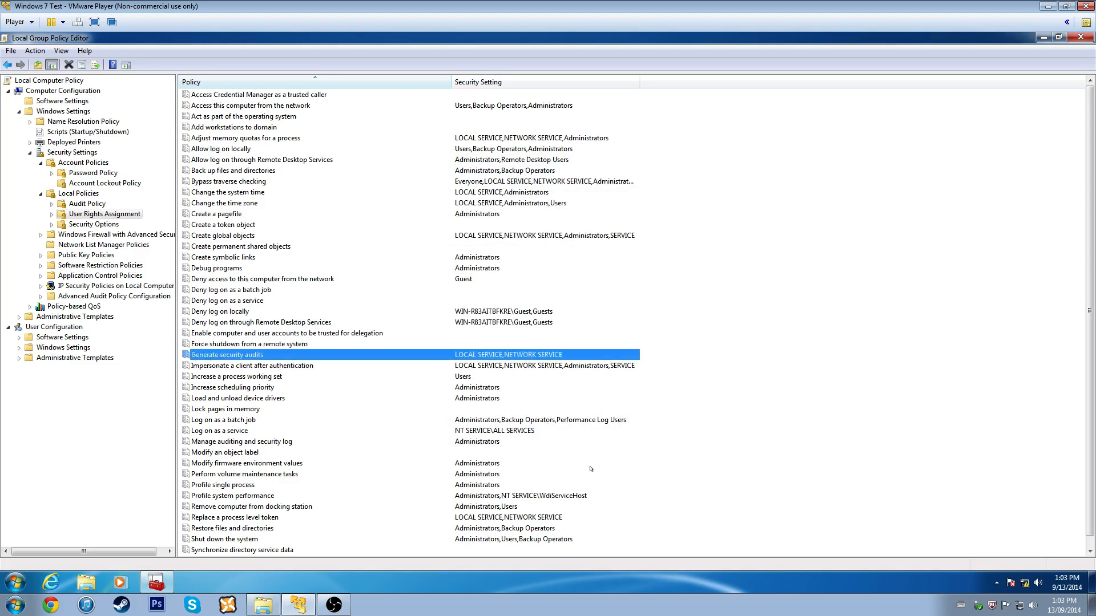
{"action": "left_click", "coordinate": [591, 466]}
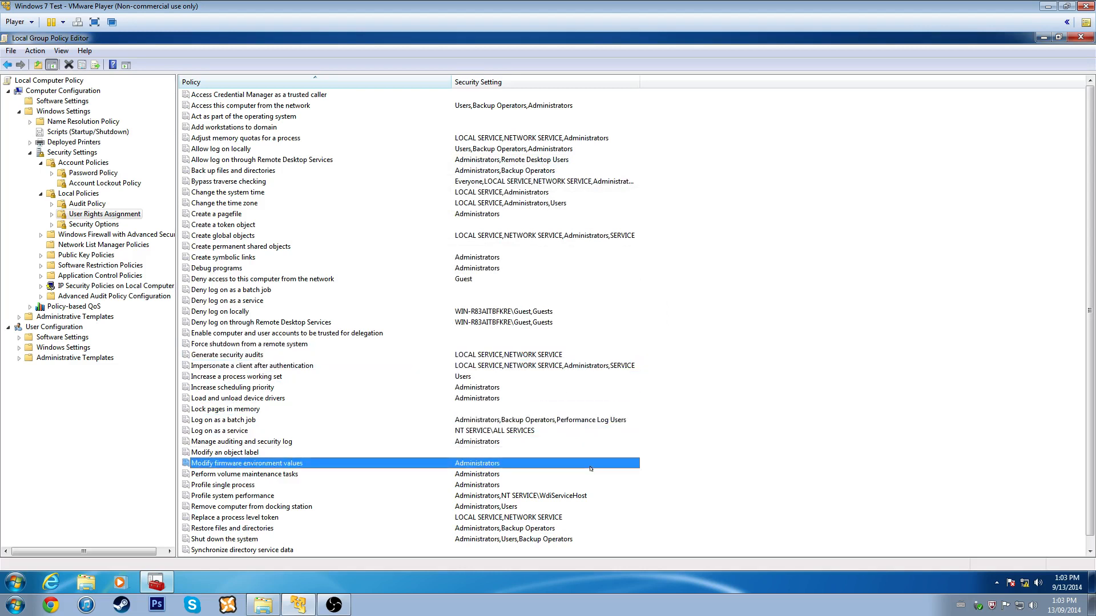
{"action": "key", "text": "Down"}
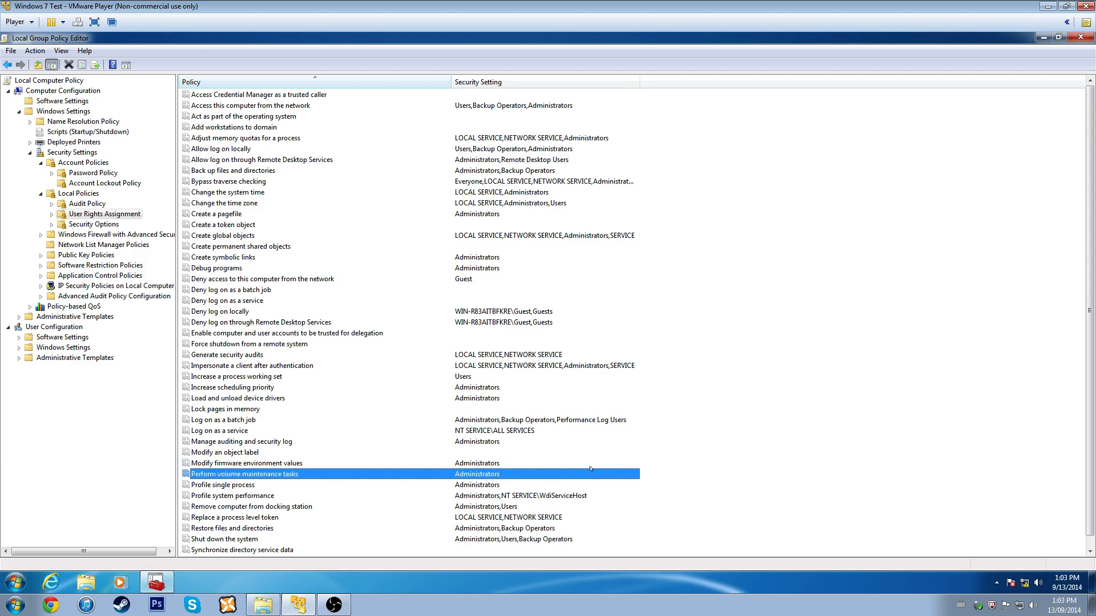
{"action": "scroll", "coordinate": [454, 431], "scroll_direction": "down", "scroll_amount": 1}
{"action": "left_click", "coordinate": [251, 530]}
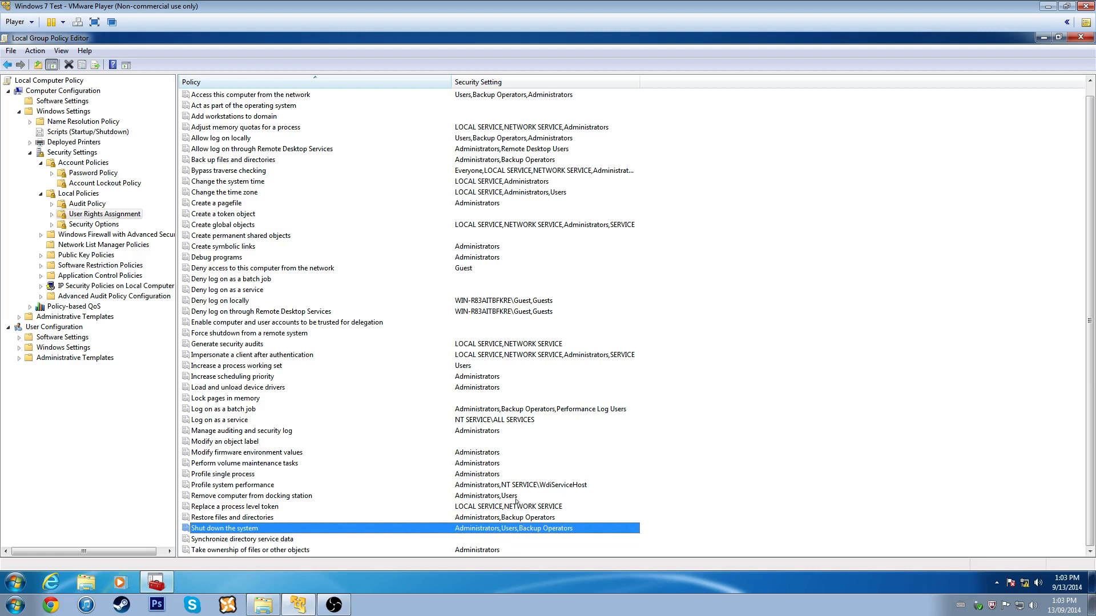
{"action": "right_click", "coordinate": [301, 530]}
{"action": "left_click", "coordinate": [322, 537]}
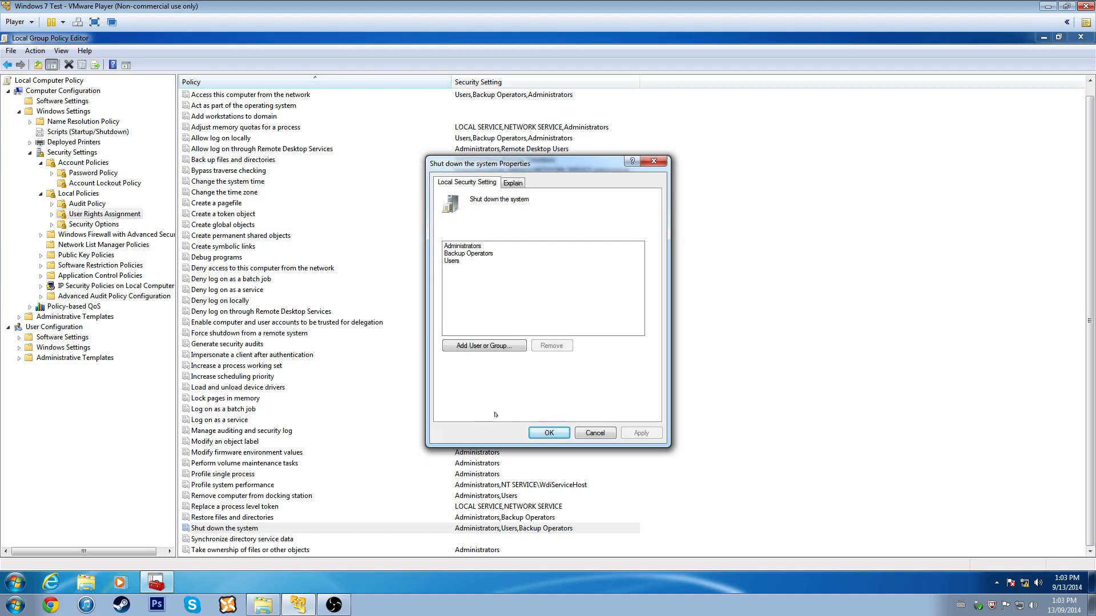
{"action": "left_click", "coordinate": [654, 162]}
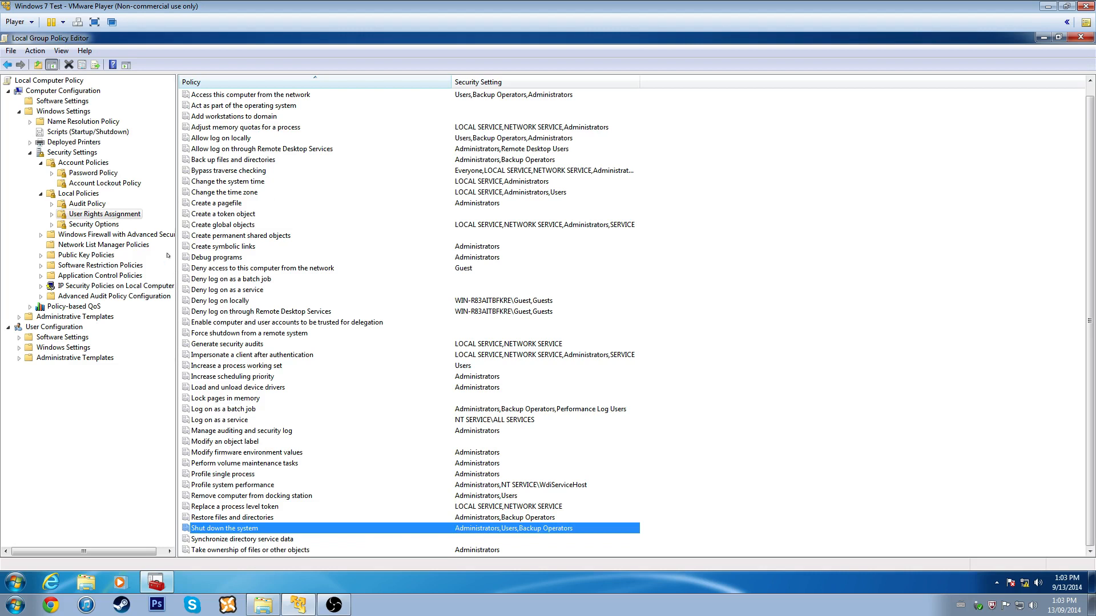
{"action": "left_click", "coordinate": [112, 226]}
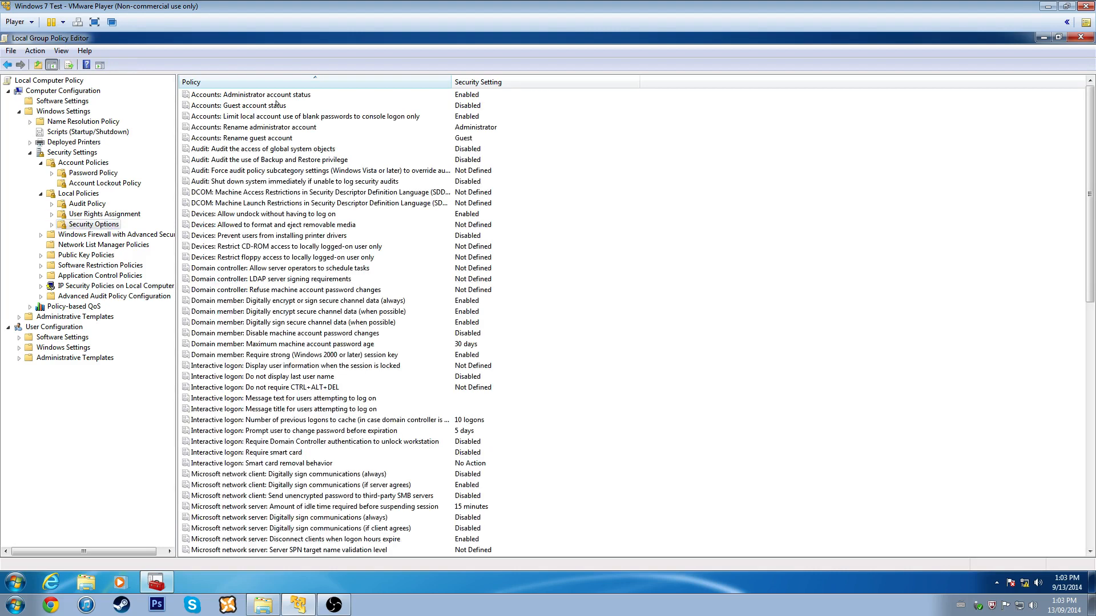
{"action": "left_click", "coordinate": [315, 94]}
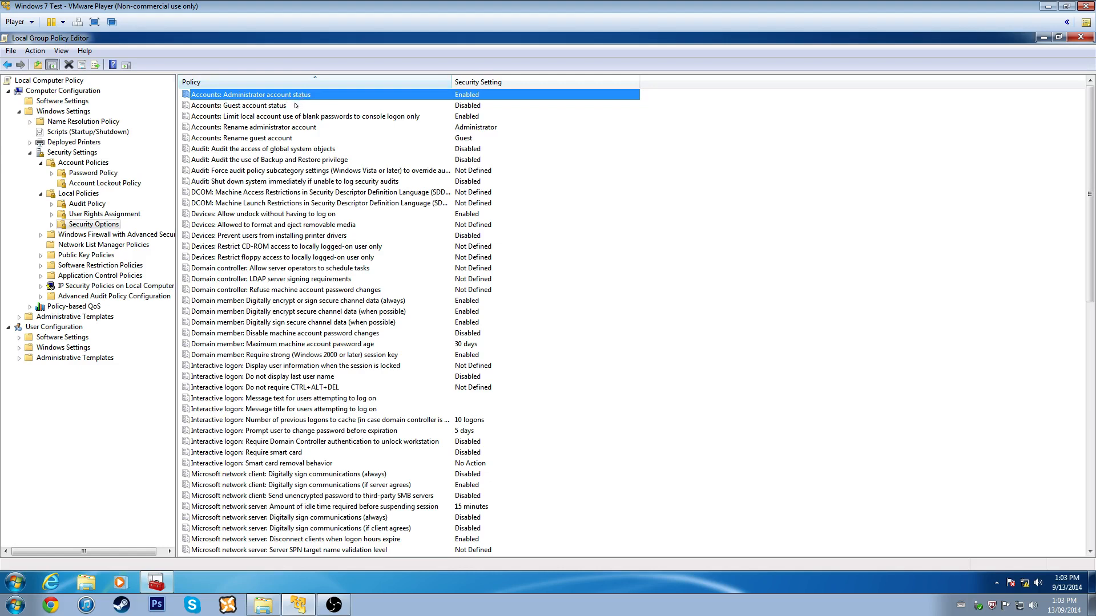
{"action": "right_click", "coordinate": [710, 236]}
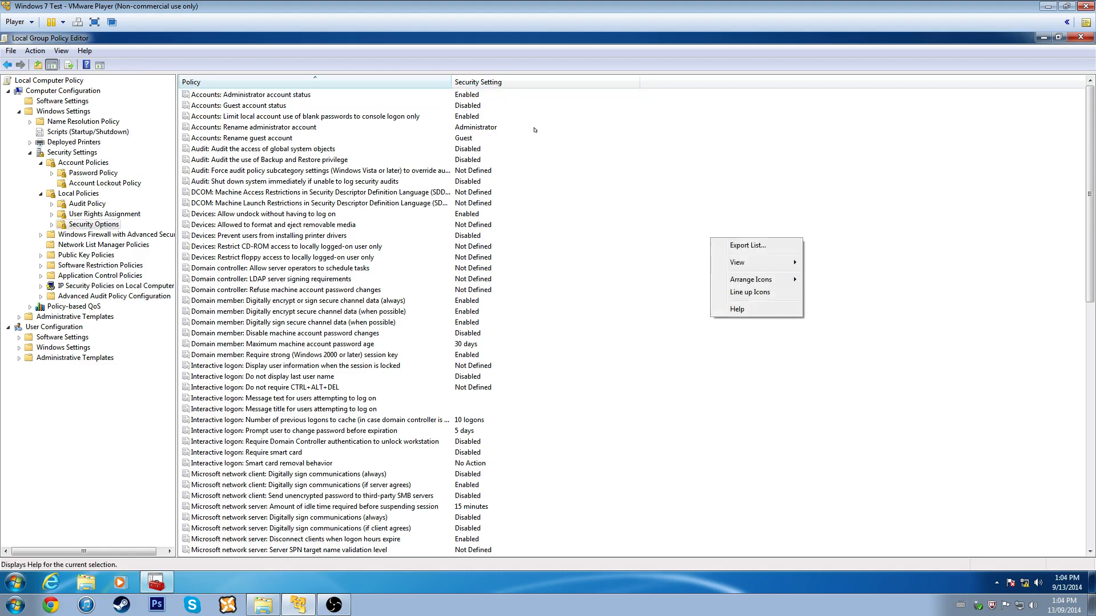
{"action": "left_click", "coordinate": [566, 149]}
{"action": "left_click", "coordinate": [235, 95]}
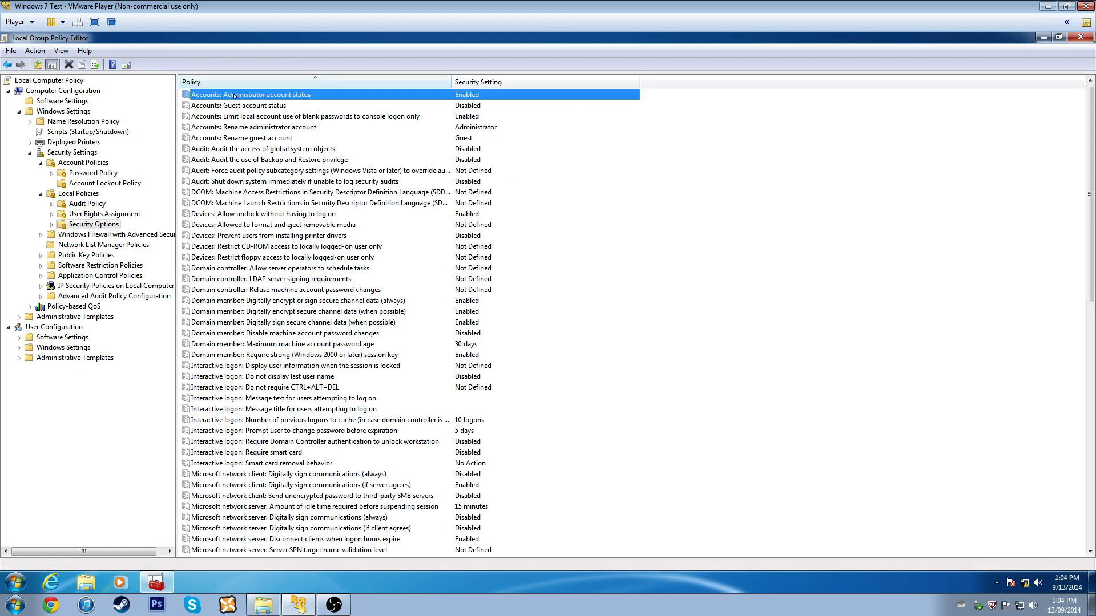
{"action": "left_click", "coordinate": [229, 106]}
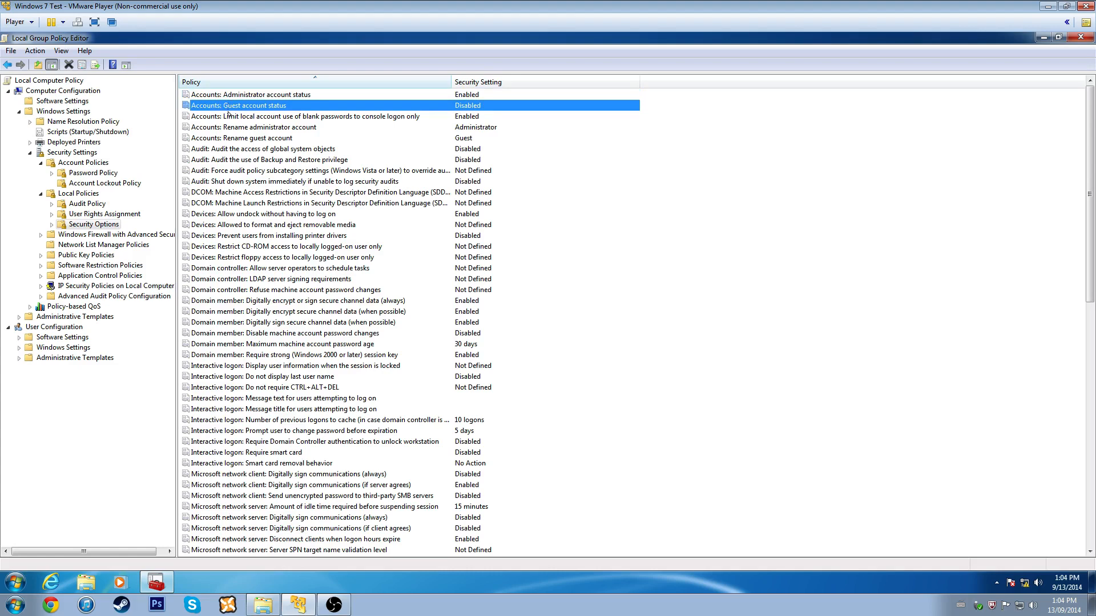
{"action": "left_click", "coordinate": [229, 118]}
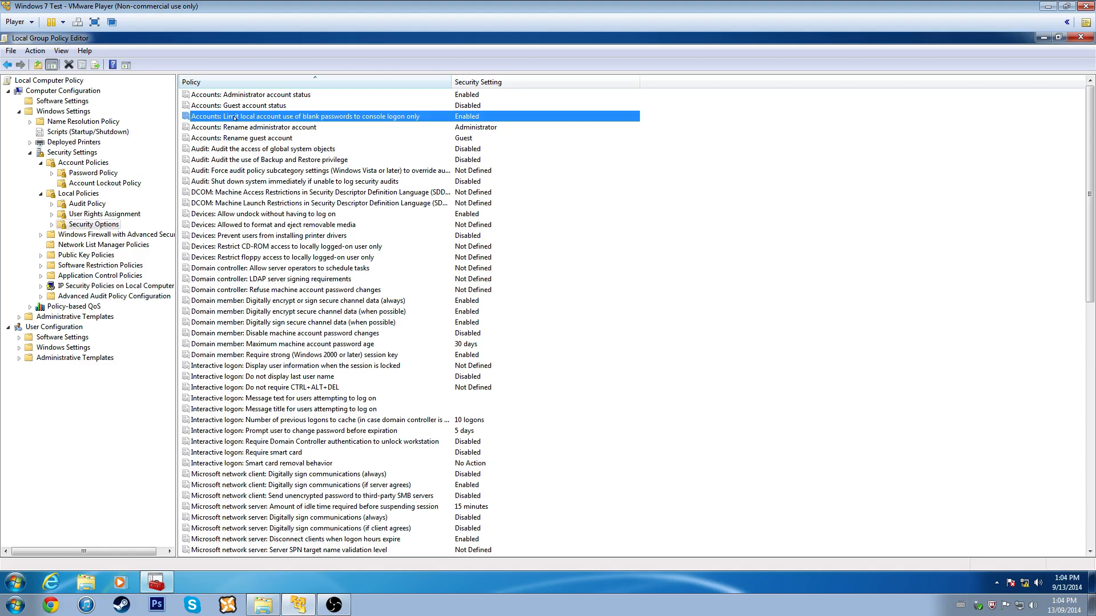
{"action": "right_click", "coordinate": [234, 118]}
{"action": "left_click", "coordinate": [251, 126]}
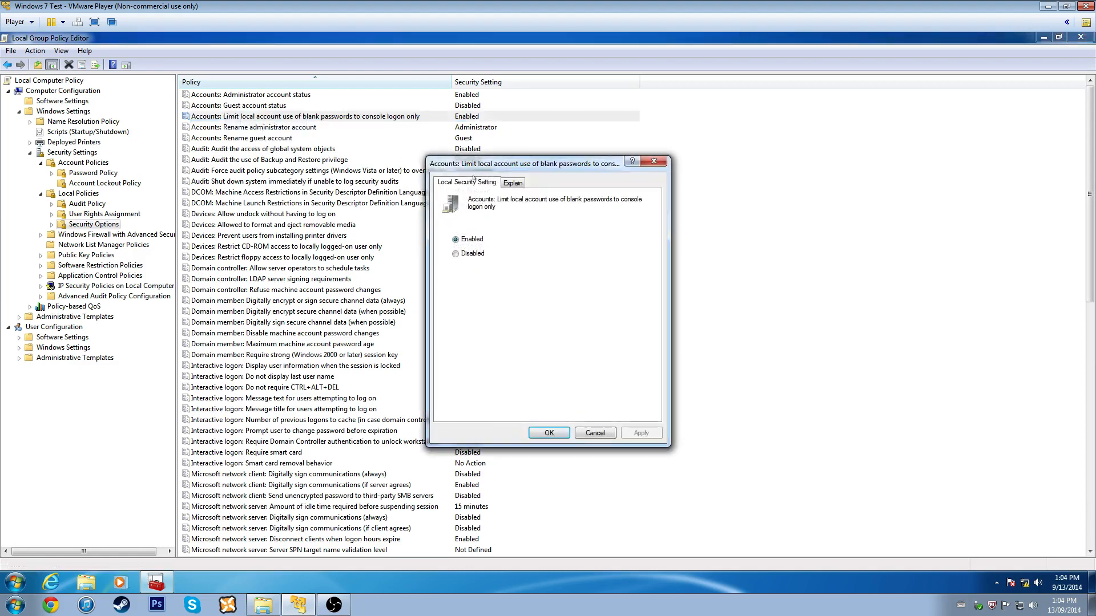
{"action": "left_click", "coordinate": [500, 184]}
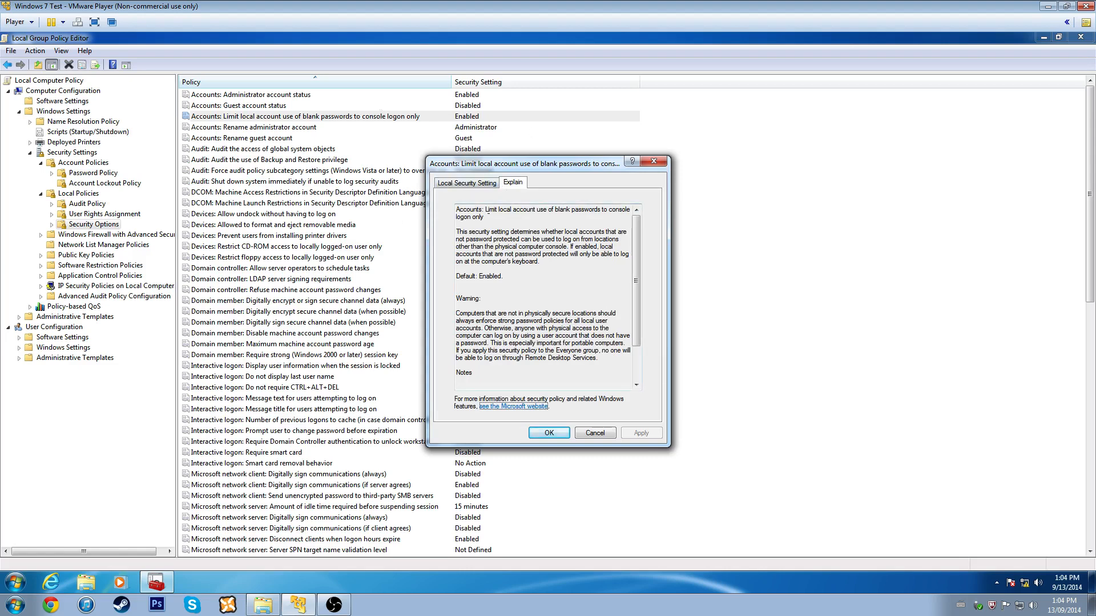
{"action": "left_click_drag", "start_coordinate": [470, 232], "coordinate": [588, 240]}
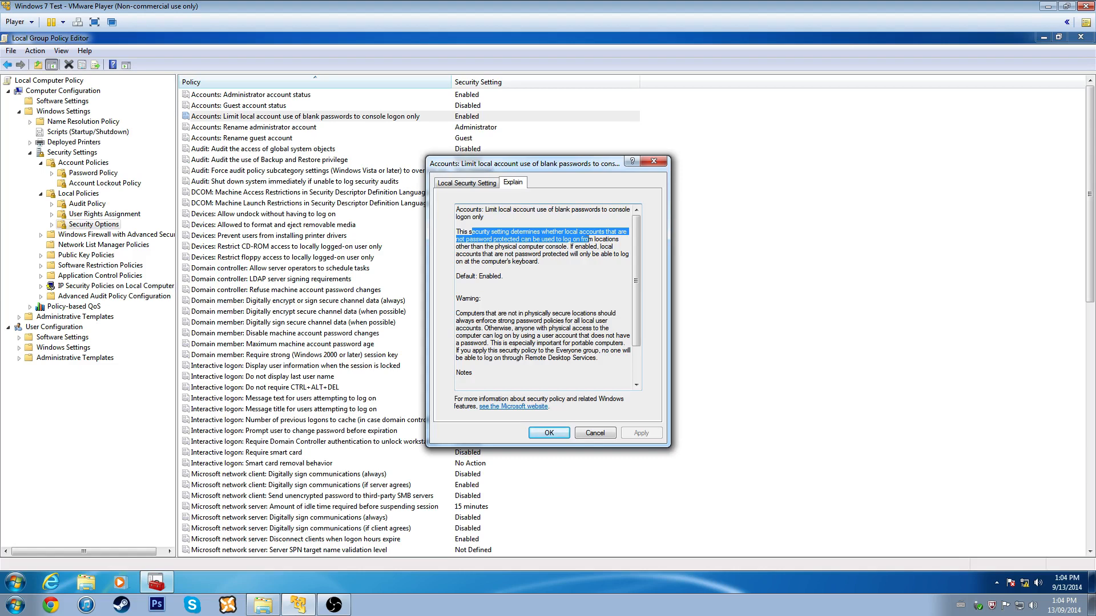
{"action": "scroll", "coordinate": [587, 253], "scroll_direction": "down", "scroll_amount": 2}
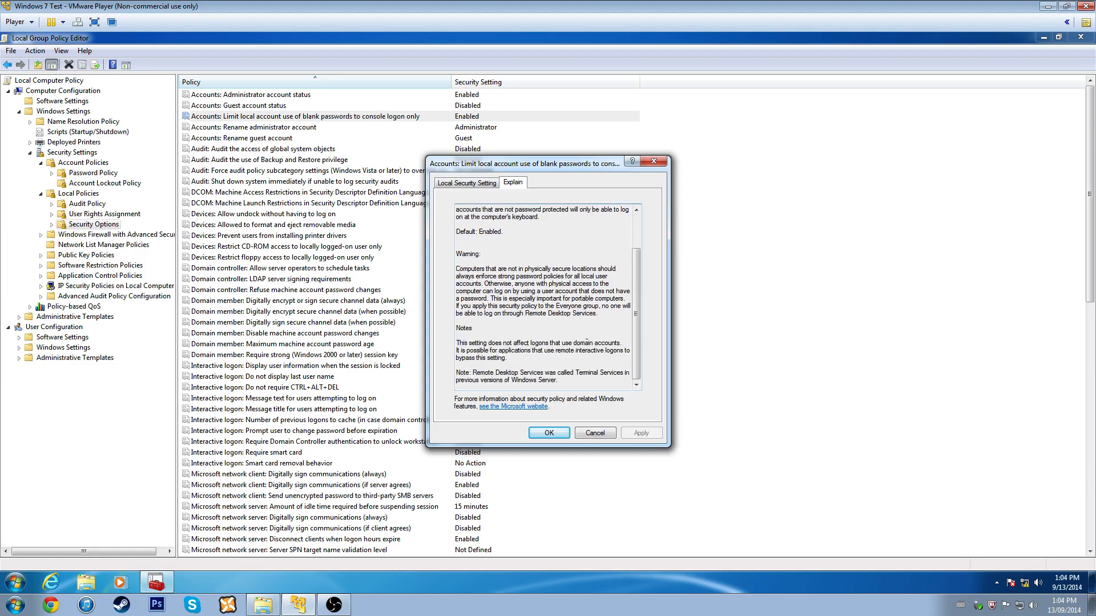
{"action": "left_click", "coordinate": [16, 582]}
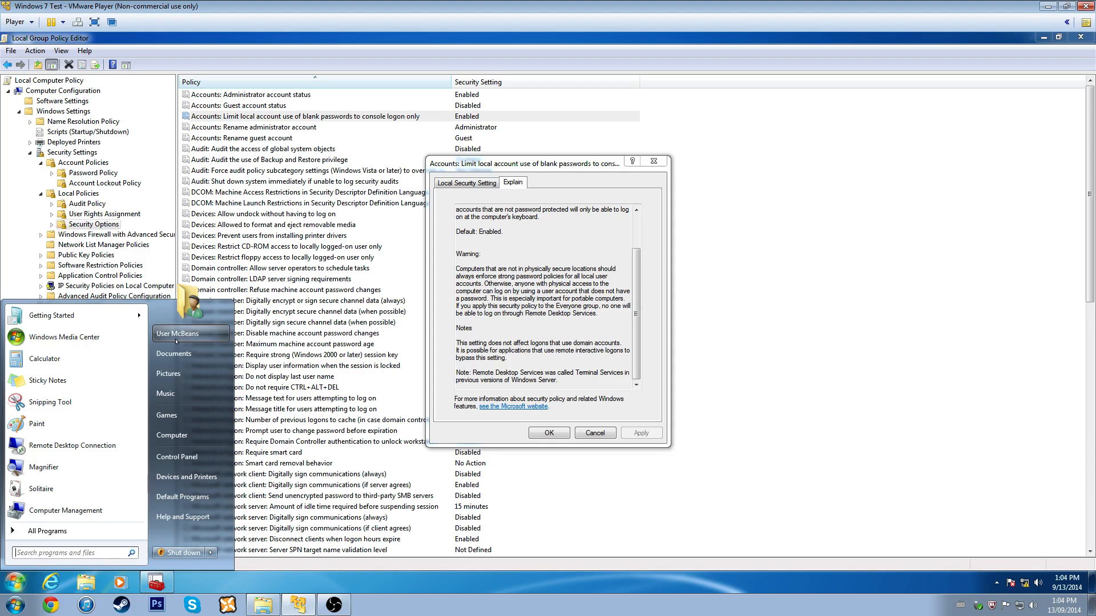
{"action": "key", "text": "Escape"}
{"action": "key", "text": "Escape"}
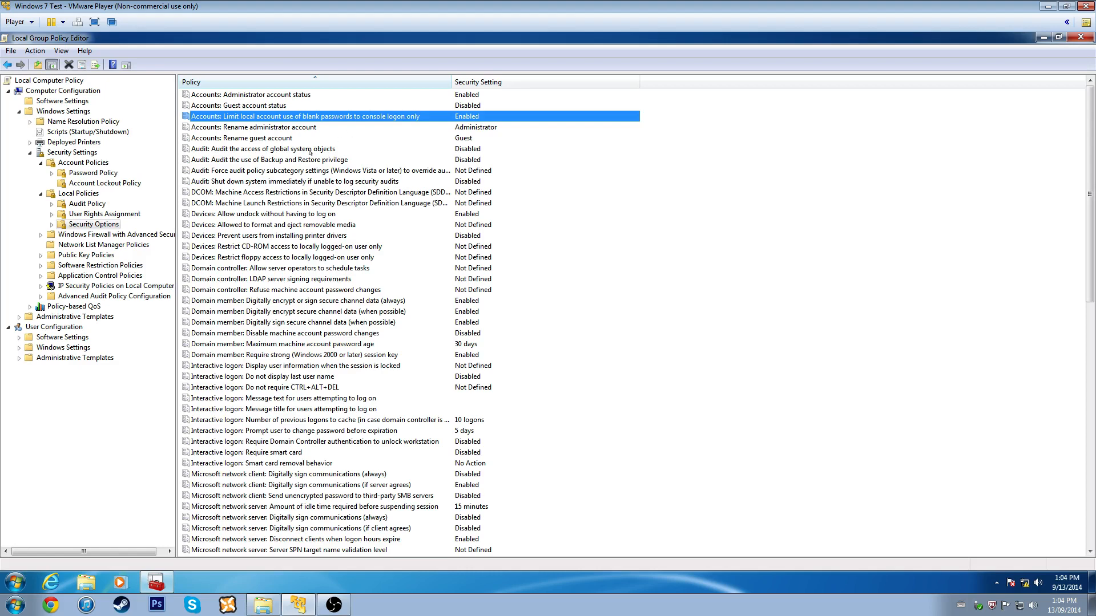
{"action": "left_click", "coordinate": [253, 126]}
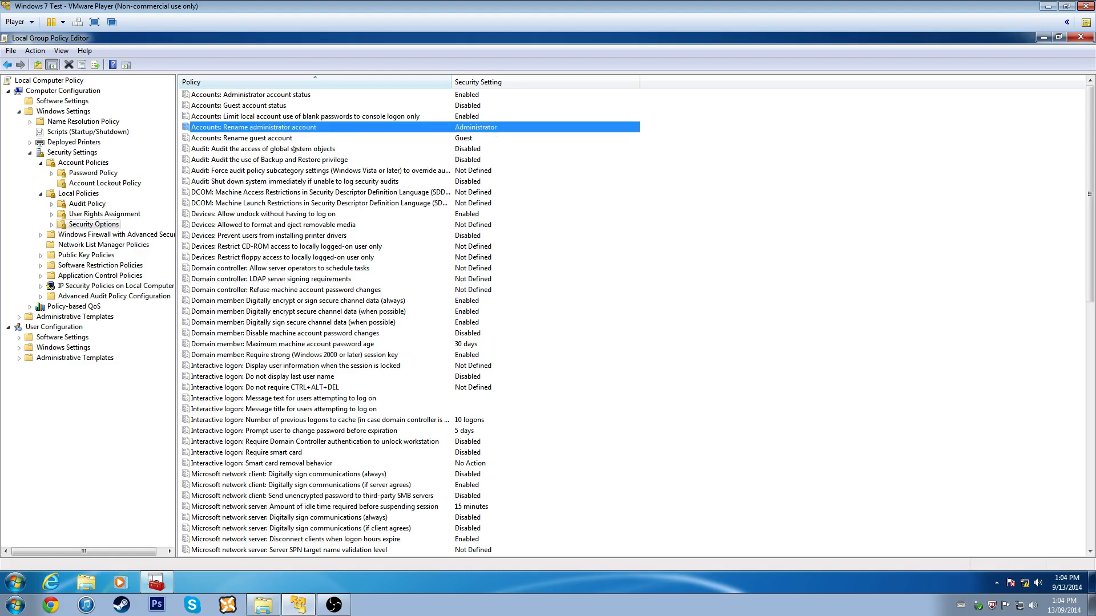
{"action": "double_click", "coordinate": [381, 128]}
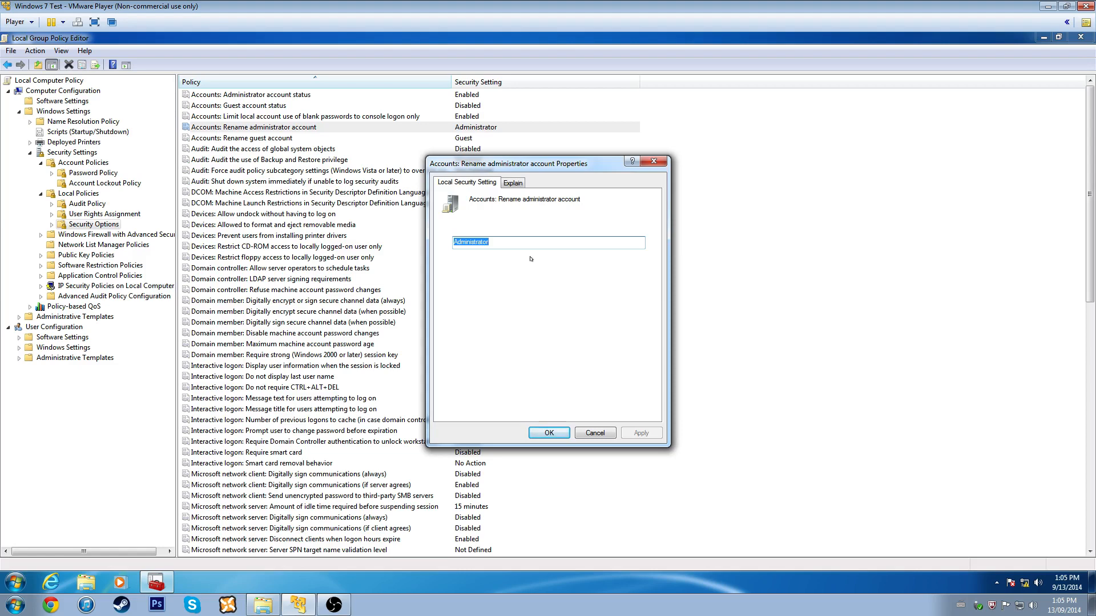
{"action": "type", "text": "Bob"}
{"action": "key", "text": "BackSpace"}
{"action": "key", "text": "BackSpace"}
{"action": "key", "text": "BackSpace"}
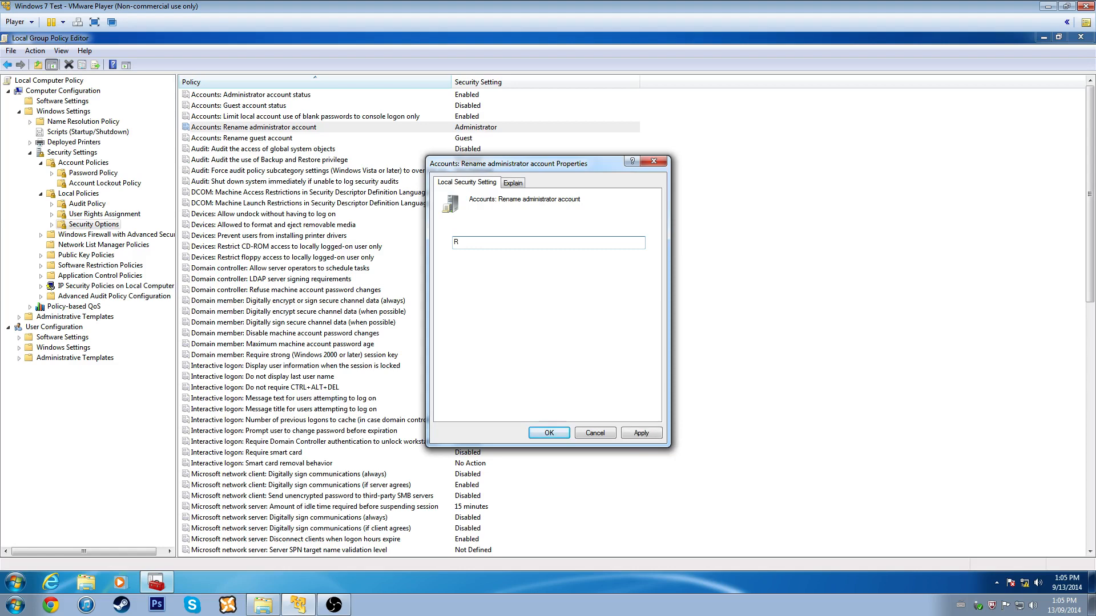
{"action": "type", "text": "Ran"}
{"action": "key", "text": "BackSpace"}
{"action": "key", "text": "BackSpace"}
{"action": "key", "text": "BackSpace"}
{"action": "left_click", "coordinate": [654, 161]}
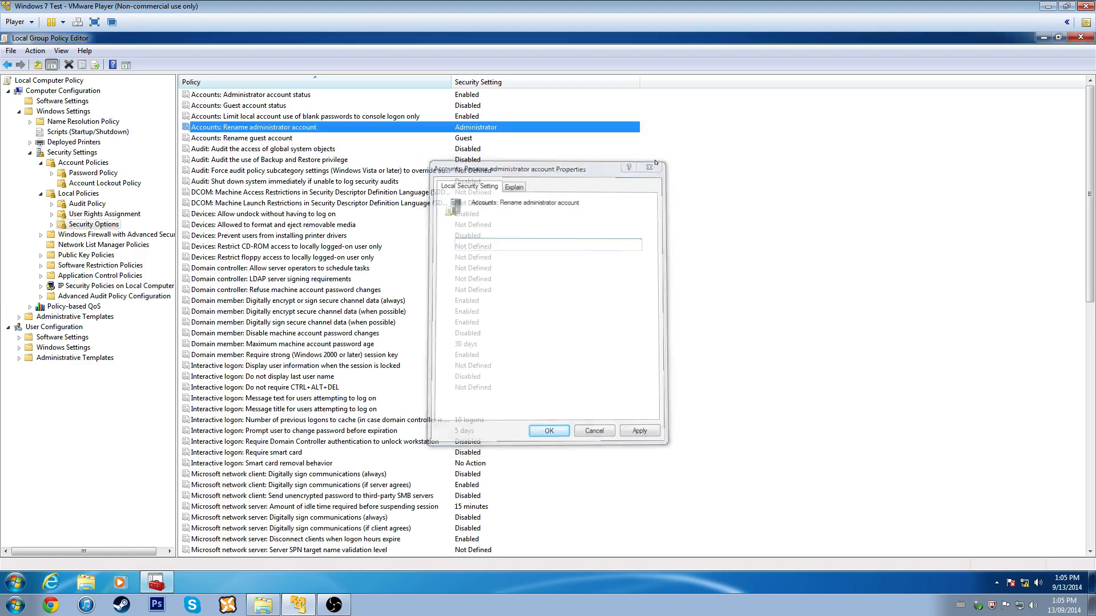
{"action": "left_click", "coordinate": [224, 139]}
{"action": "left_click", "coordinate": [270, 148]}
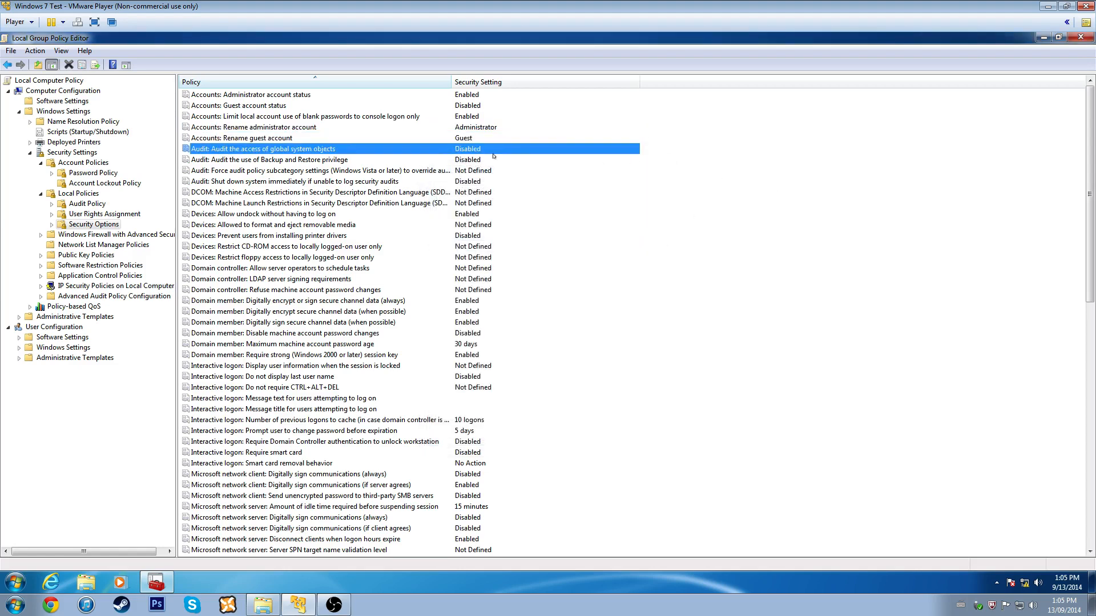
{"action": "left_click", "coordinate": [300, 160]}
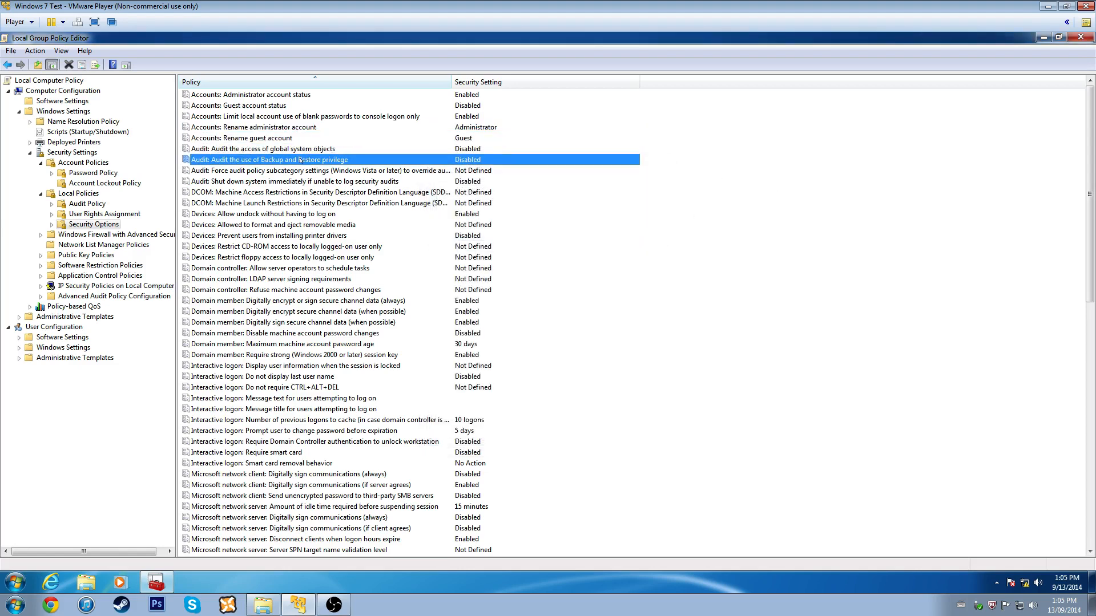
{"action": "left_click", "coordinate": [261, 138]}
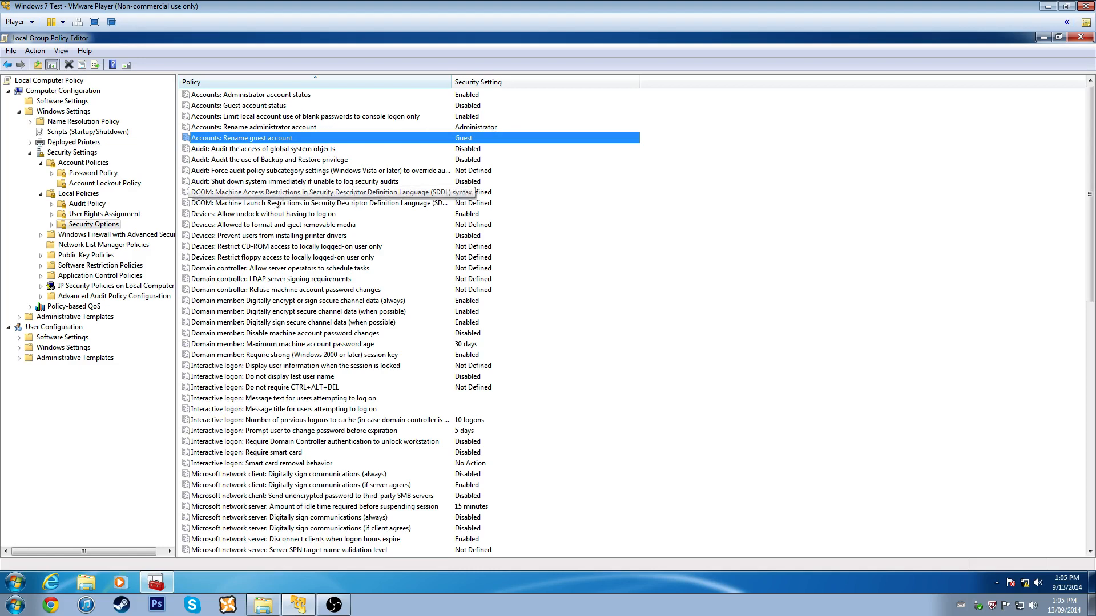
{"action": "left_click", "coordinate": [276, 181]}
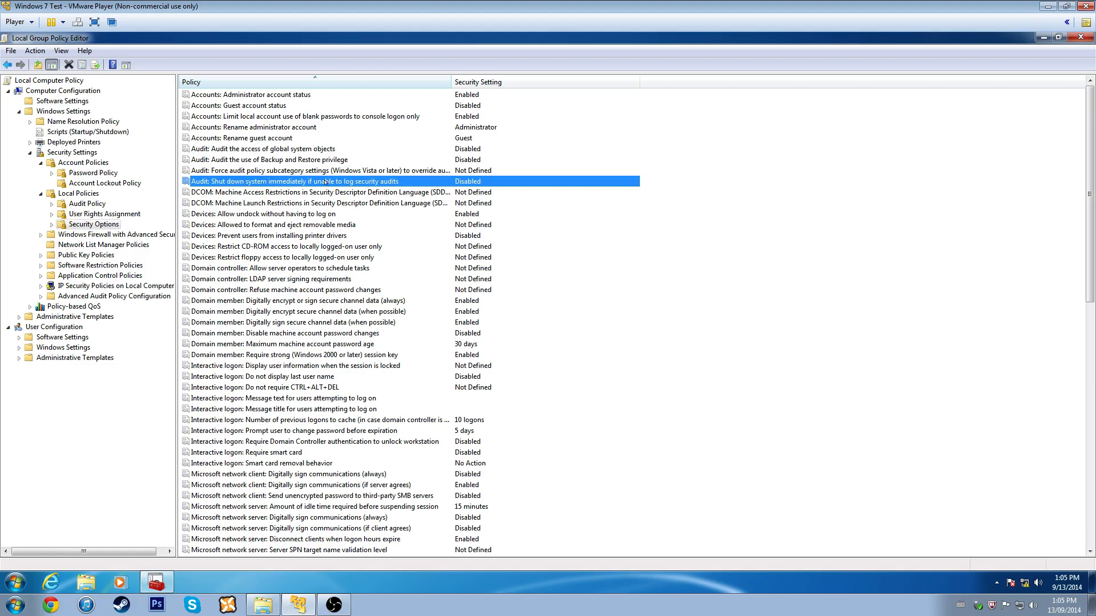
{"action": "left_click", "coordinate": [277, 215]}
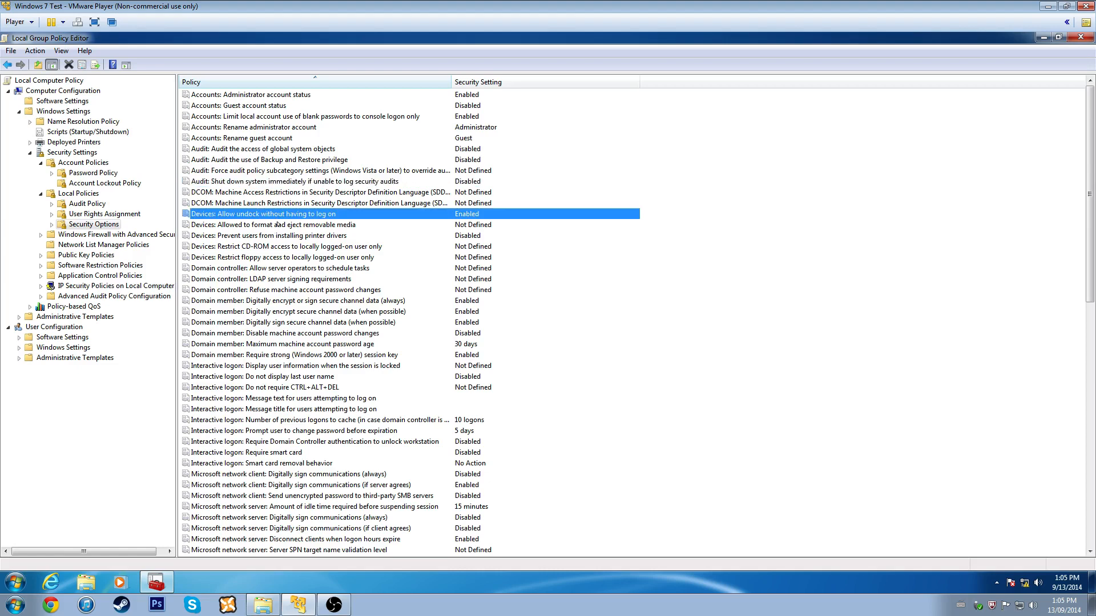
{"action": "left_click", "coordinate": [277, 226]}
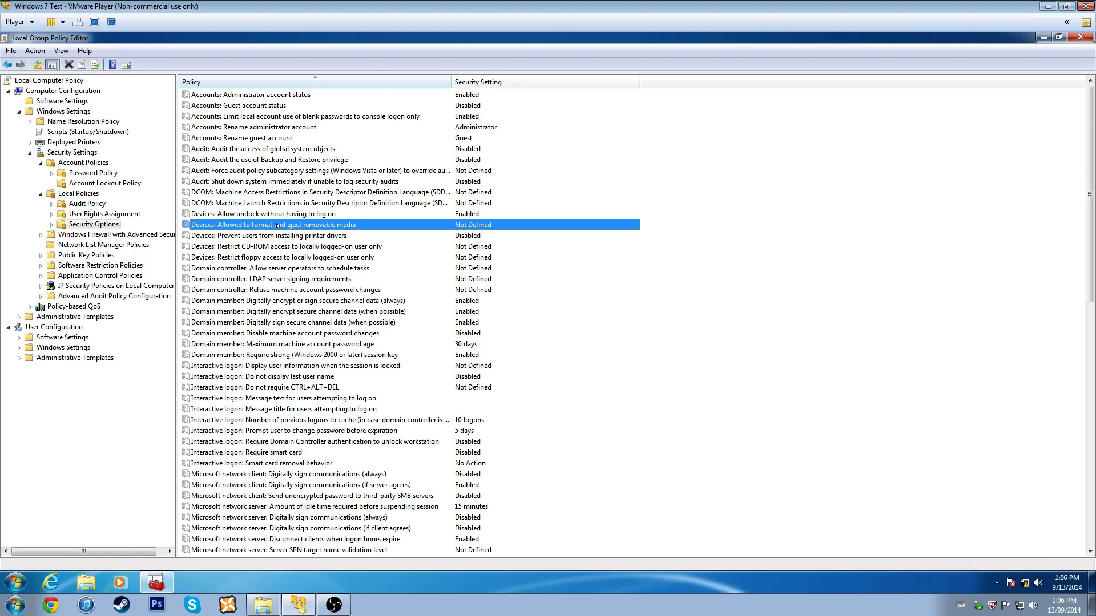
- Review the removable media format and eject setting, leaving it unchanged
{"action": "double_click", "coordinate": [277, 226]}
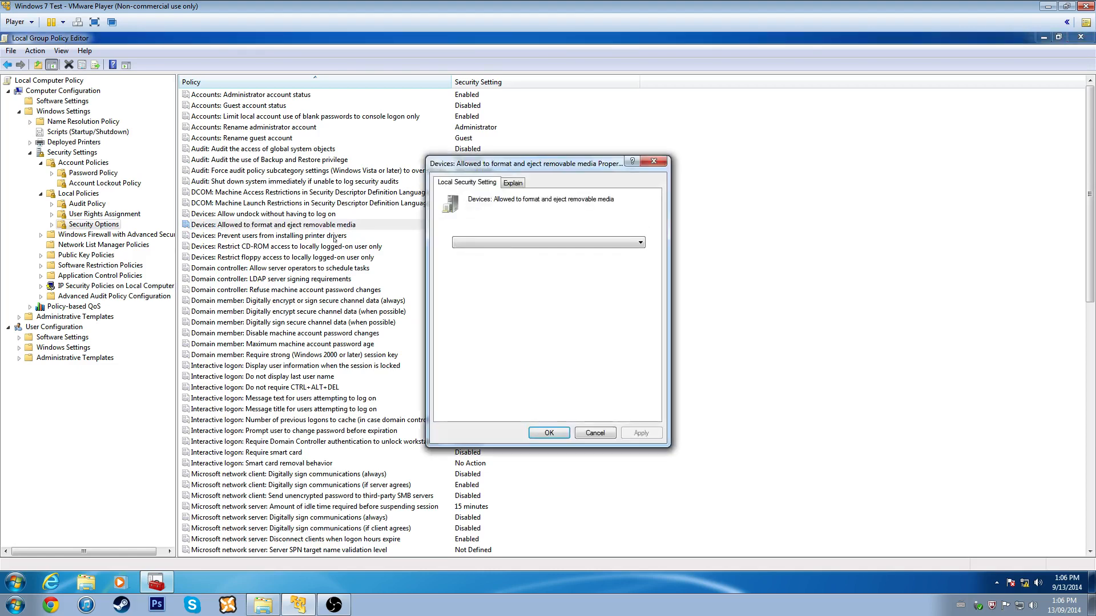
{"action": "left_click", "coordinate": [508, 247]}
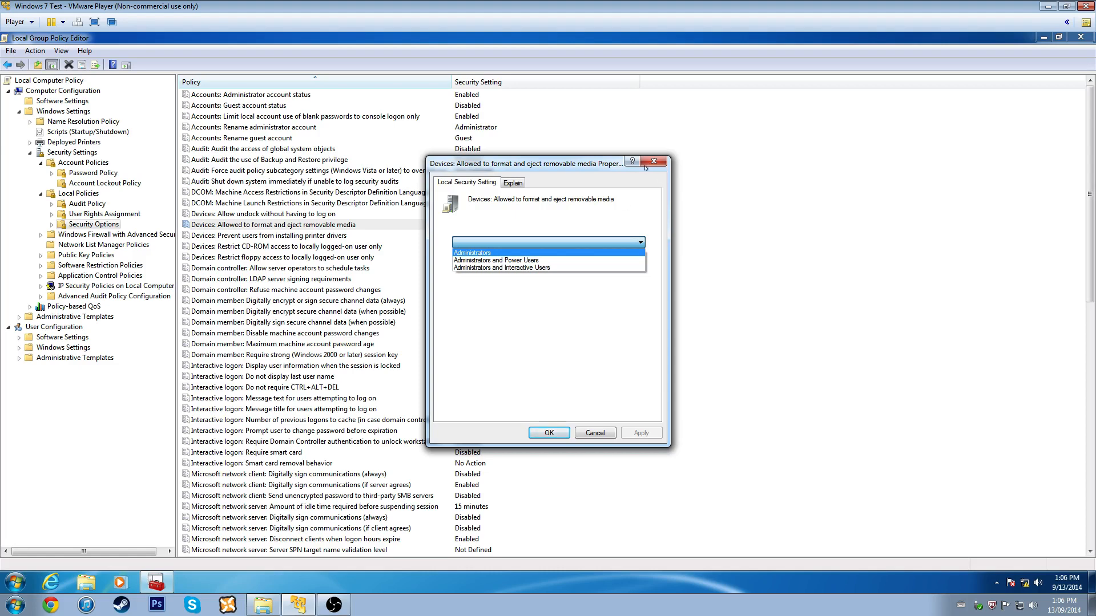
{"action": "left_click", "coordinate": [620, 183]}
{"action": "left_click", "coordinate": [653, 166]}
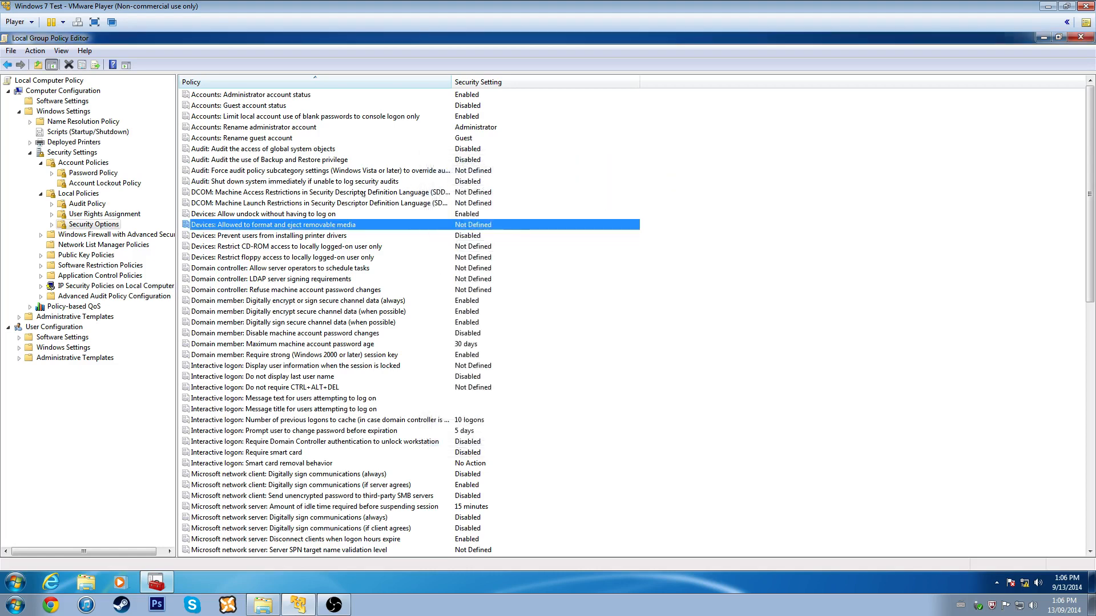
- Enable 'Devices: Prevent users from installing printer drivers'
{"action": "left_click", "coordinate": [289, 236]}
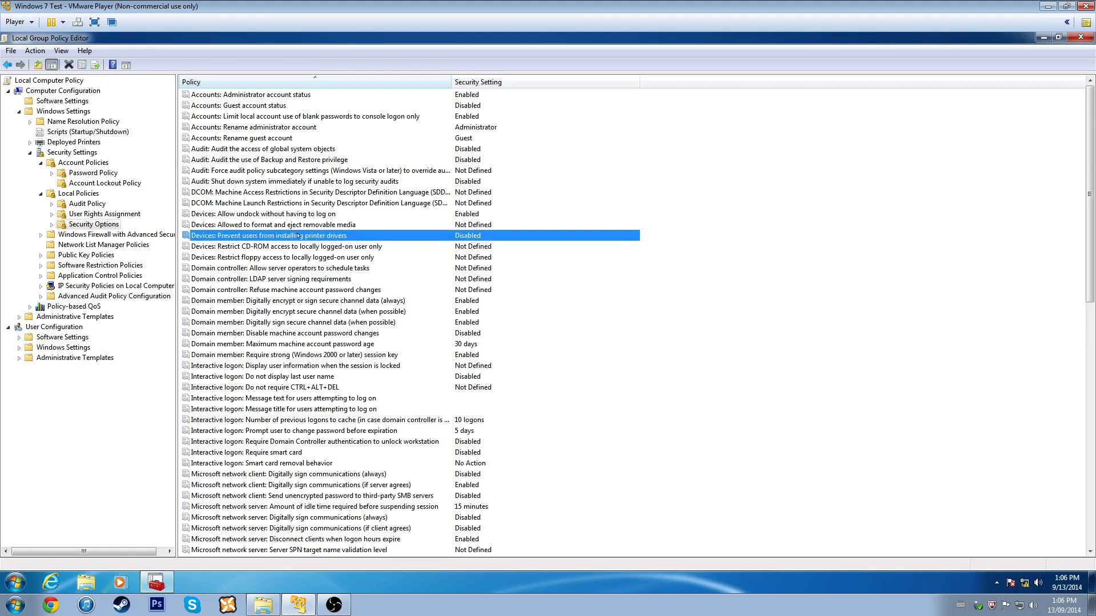
{"action": "double_click", "coordinate": [308, 236]}
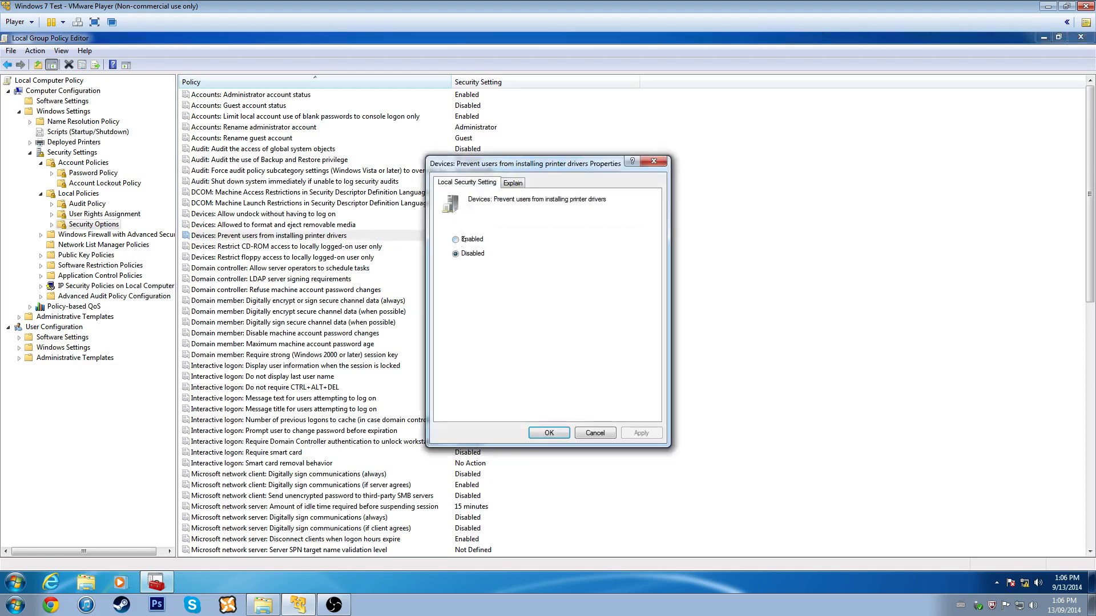
{"action": "left_click", "coordinate": [463, 239]}
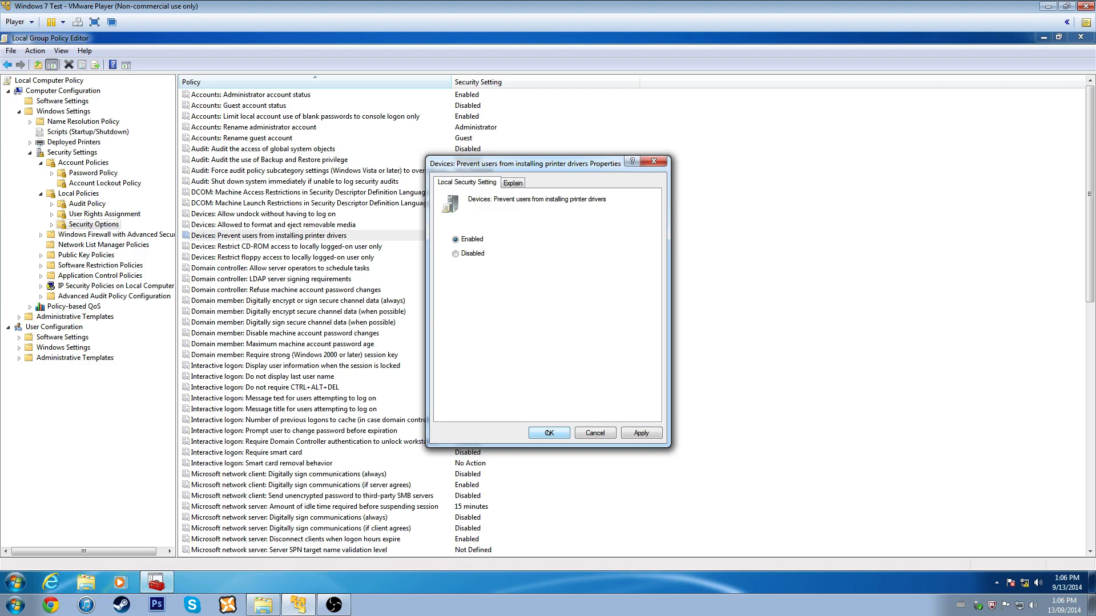
{"action": "left_click", "coordinate": [549, 434]}
- Enable 'Restrict CD-ROM access' and 'Restrict floppy access' to locally logged-on user only
{"action": "left_click", "coordinate": [242, 246]}
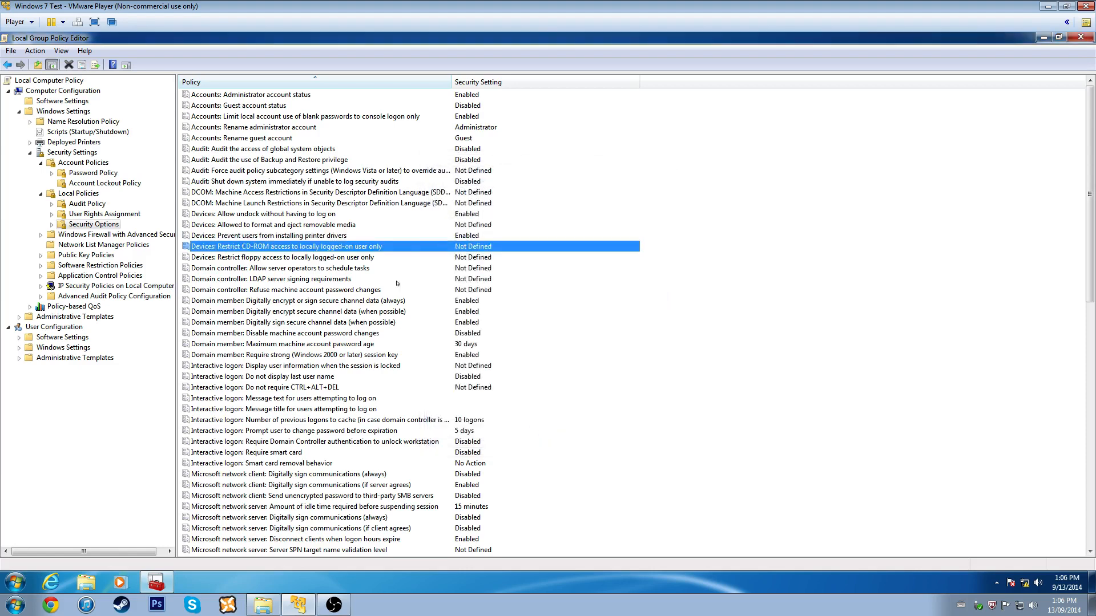
{"action": "double_click", "coordinate": [329, 247]}
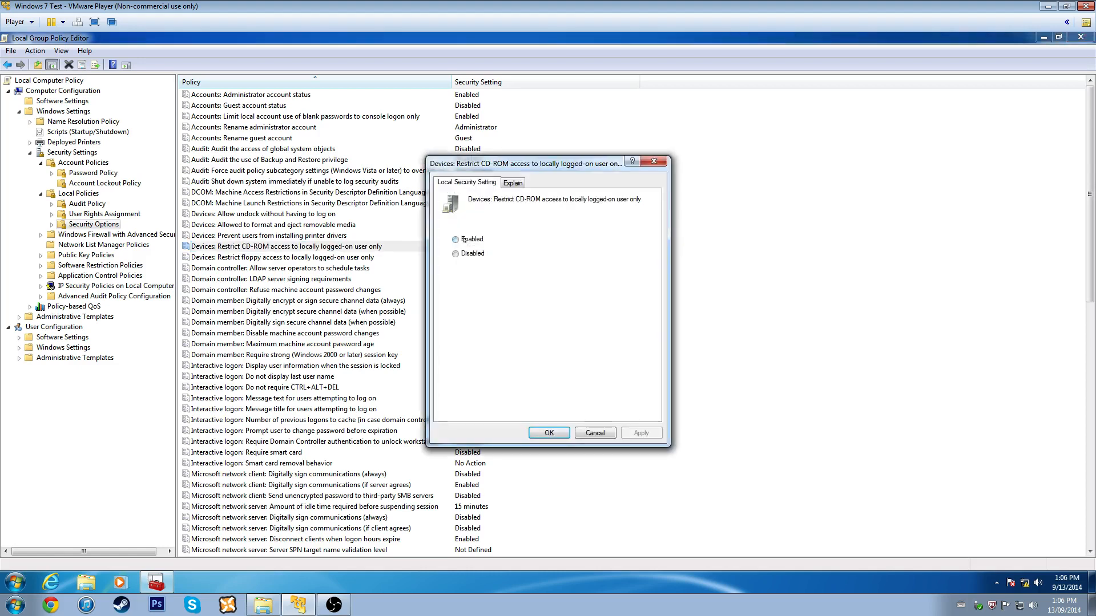
{"action": "left_click", "coordinate": [464, 240]}
{"action": "left_click", "coordinate": [548, 433]}
{"action": "double_click", "coordinate": [262, 256]}
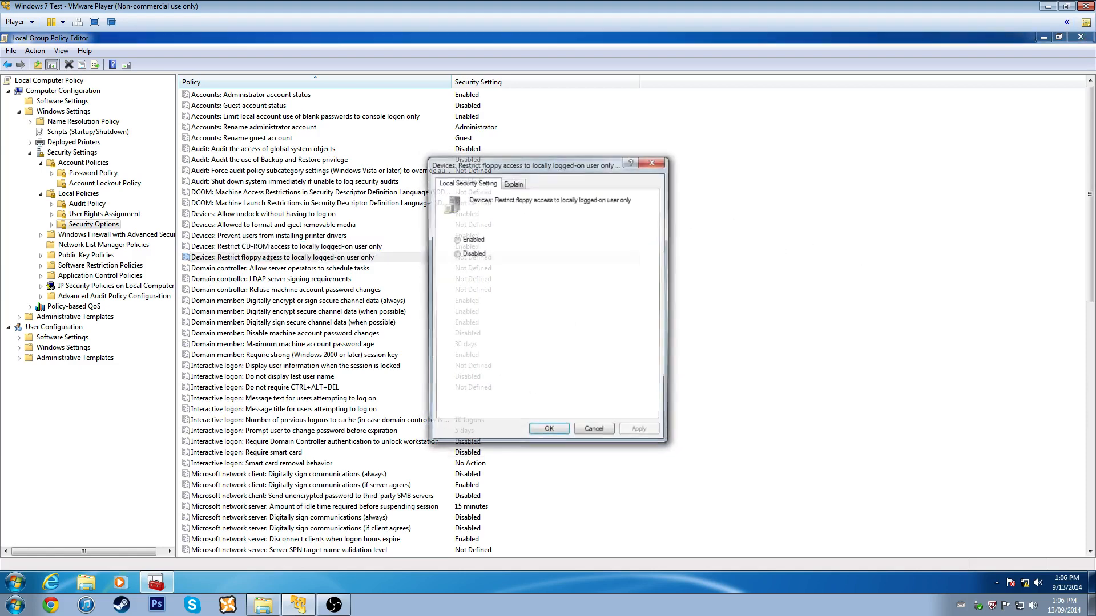
{"action": "left_click", "coordinate": [456, 239]}
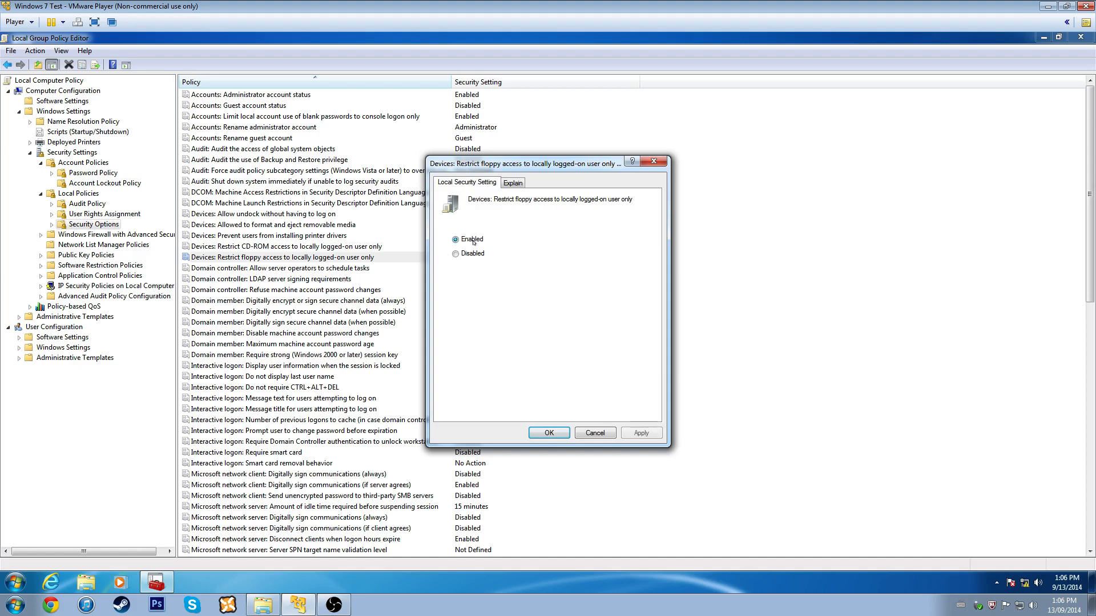
{"action": "left_click", "coordinate": [547, 432]}
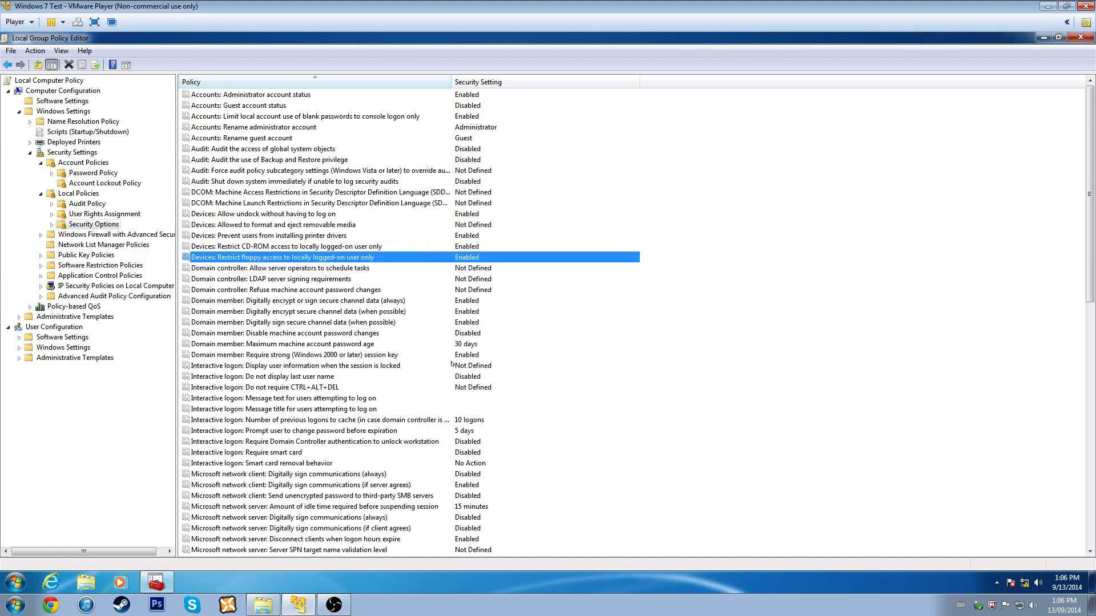
{"action": "left_click", "coordinate": [265, 268]}
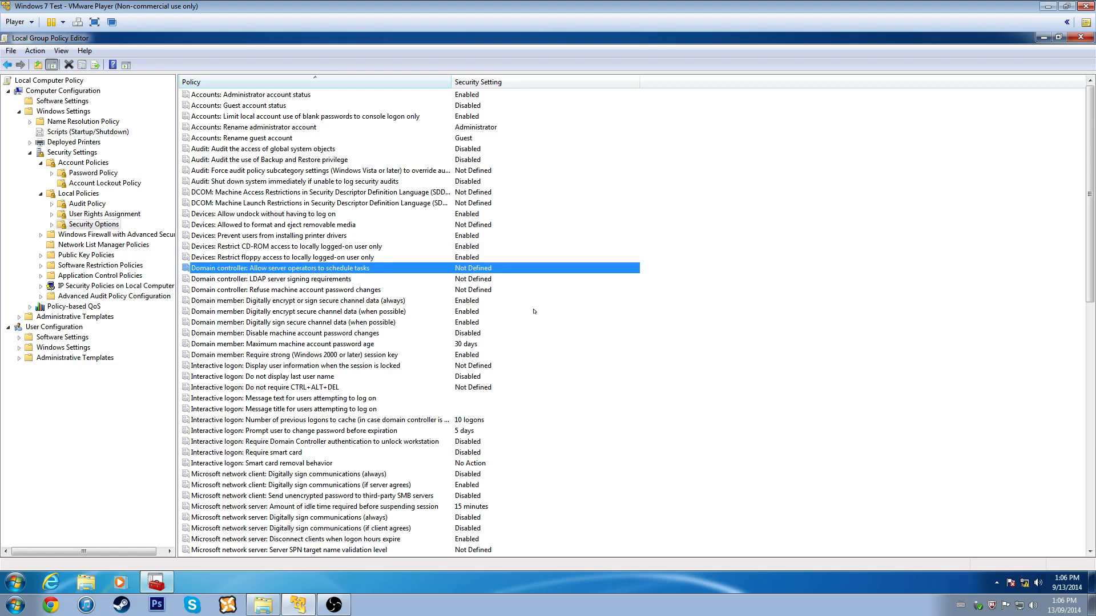
- Lock the Windows session from the Start menu, then unlock it back to the Security Options list
{"action": "key", "text": "Down"}
{"action": "key", "text": "Down"}
{"action": "key", "text": "Down"}
{"action": "key", "text": "Down"}
{"action": "key", "text": "Down"}
{"action": "key", "text": "Down"}
{"action": "key", "text": "Down"}
{"action": "key", "text": "Down"}
{"action": "key", "text": "Down"}
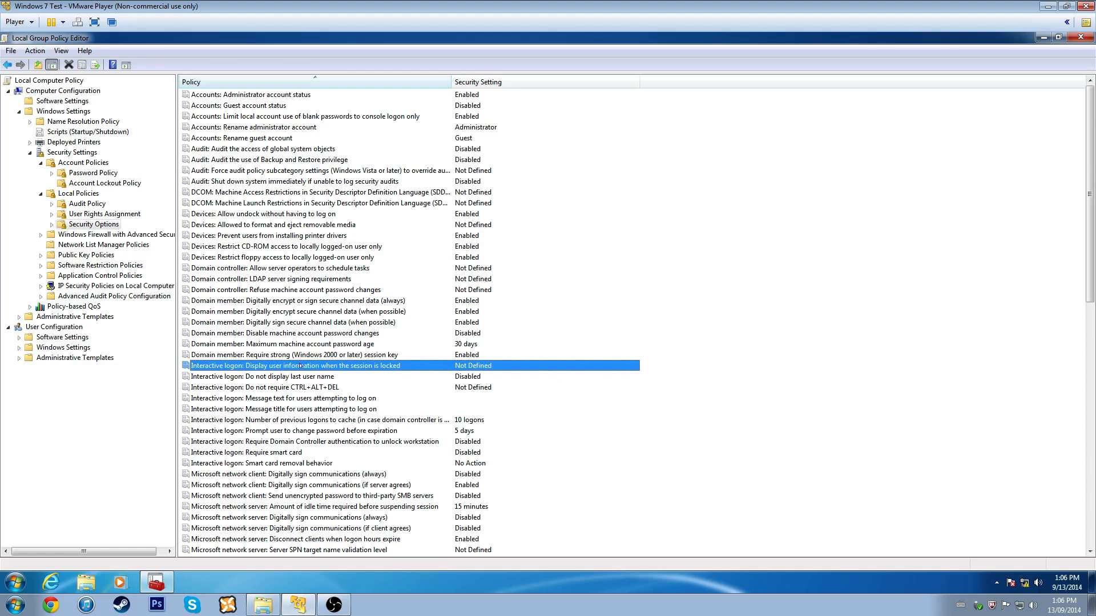
{"action": "left_click", "coordinate": [11, 585]}
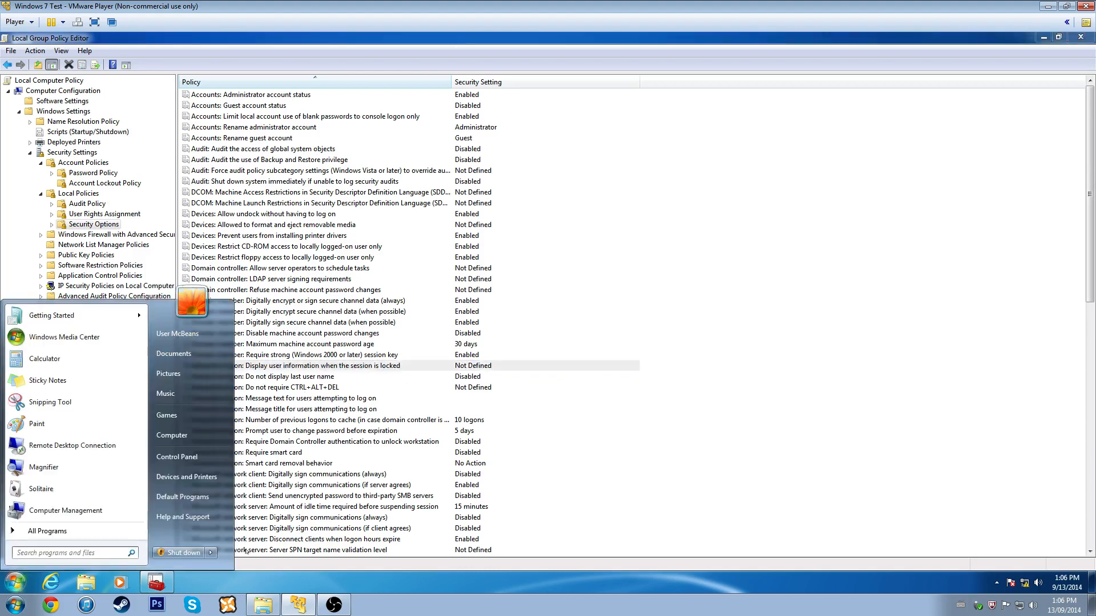
{"action": "mouse_move", "coordinate": [210, 553]}
{"action": "left_click", "coordinate": [246, 524]}
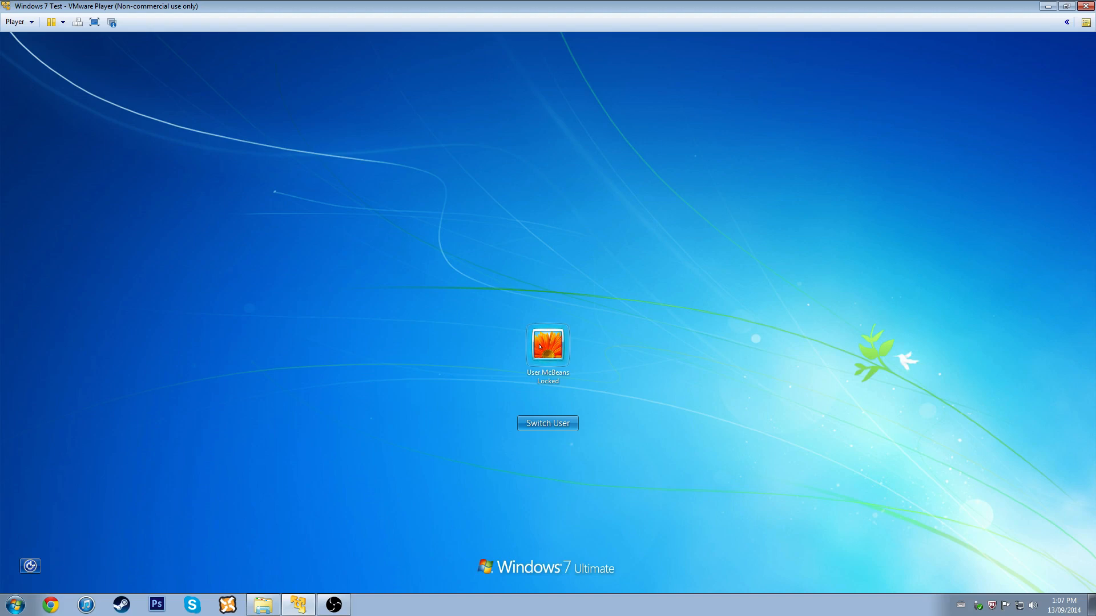
{"action": "left_click", "coordinate": [554, 347]}
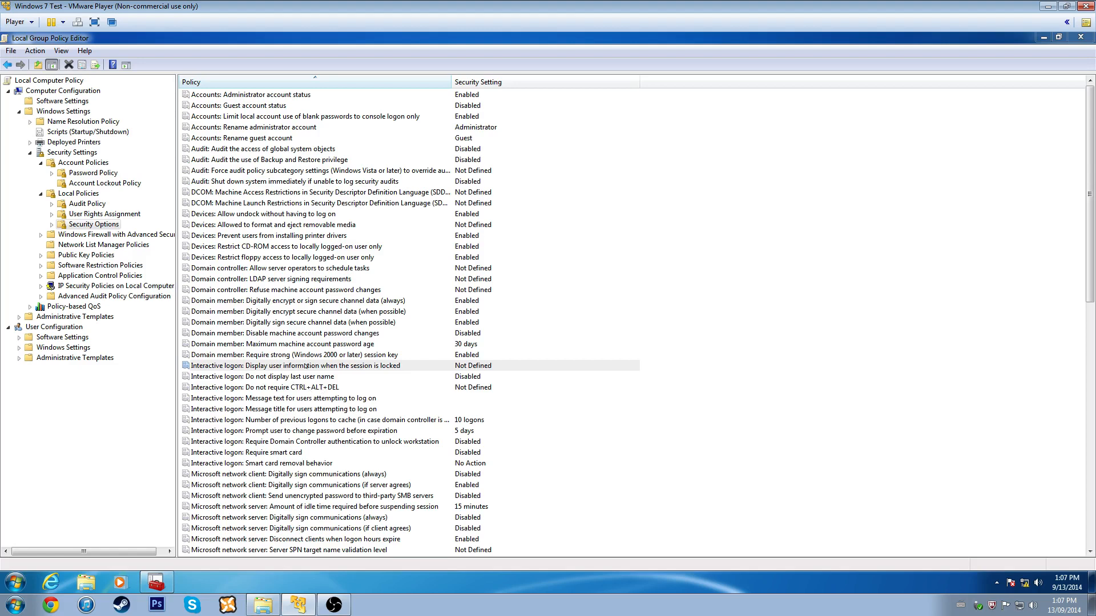
- Set 'Display user information when the session is locked' to Do not display user information
{"action": "left_click", "coordinate": [306, 366]}
{"action": "right_click", "coordinate": [306, 366]}
{"action": "left_click", "coordinate": [354, 374]}
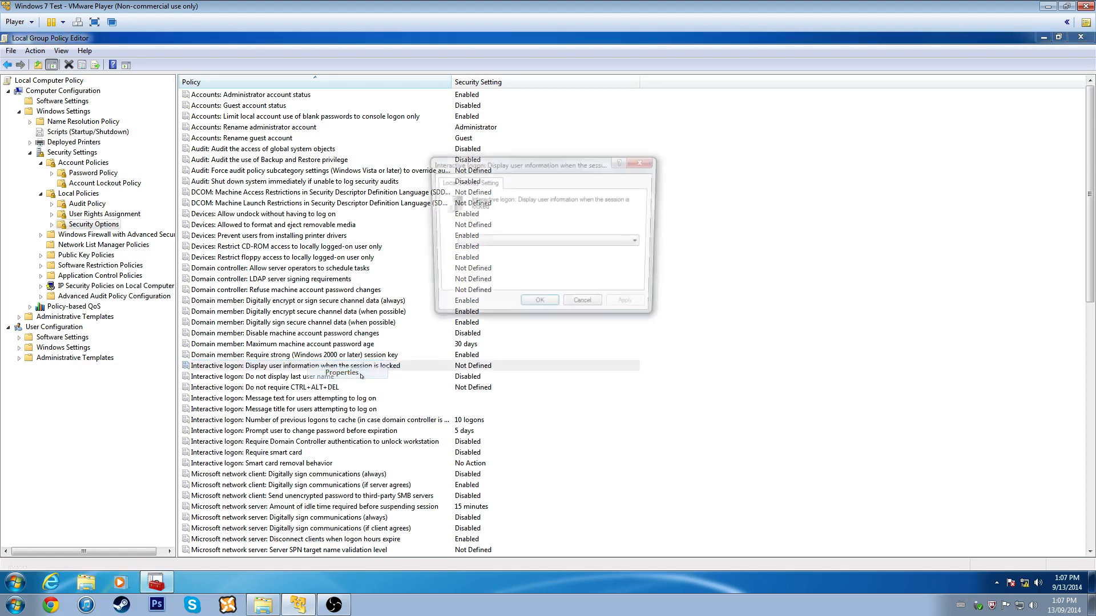
{"action": "left_click", "coordinate": [517, 244]}
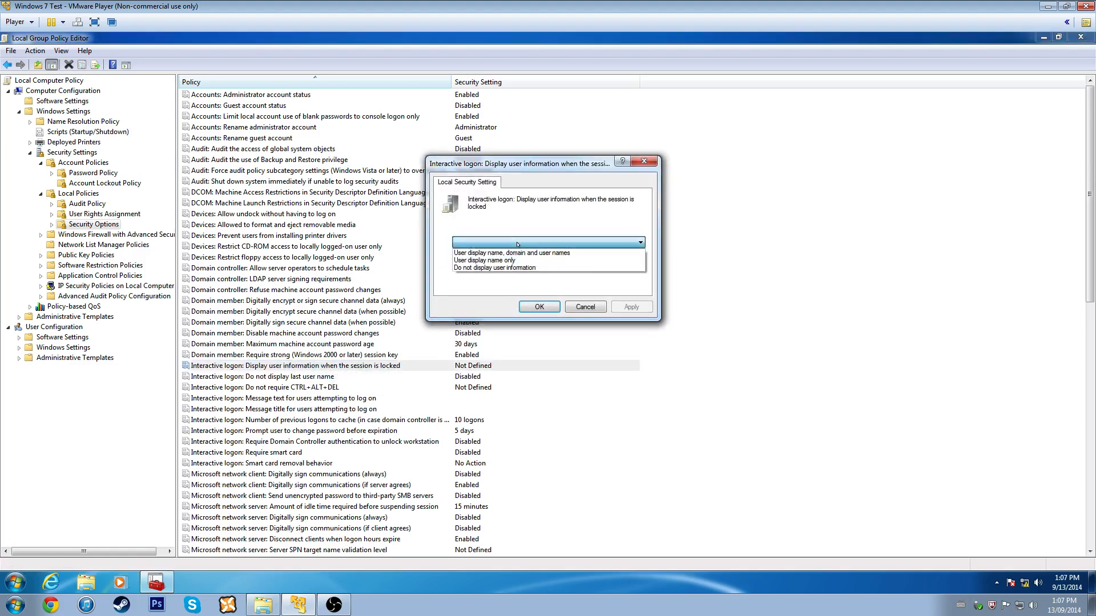
{"action": "left_click", "coordinate": [490, 268]}
{"action": "left_click", "coordinate": [539, 307]}
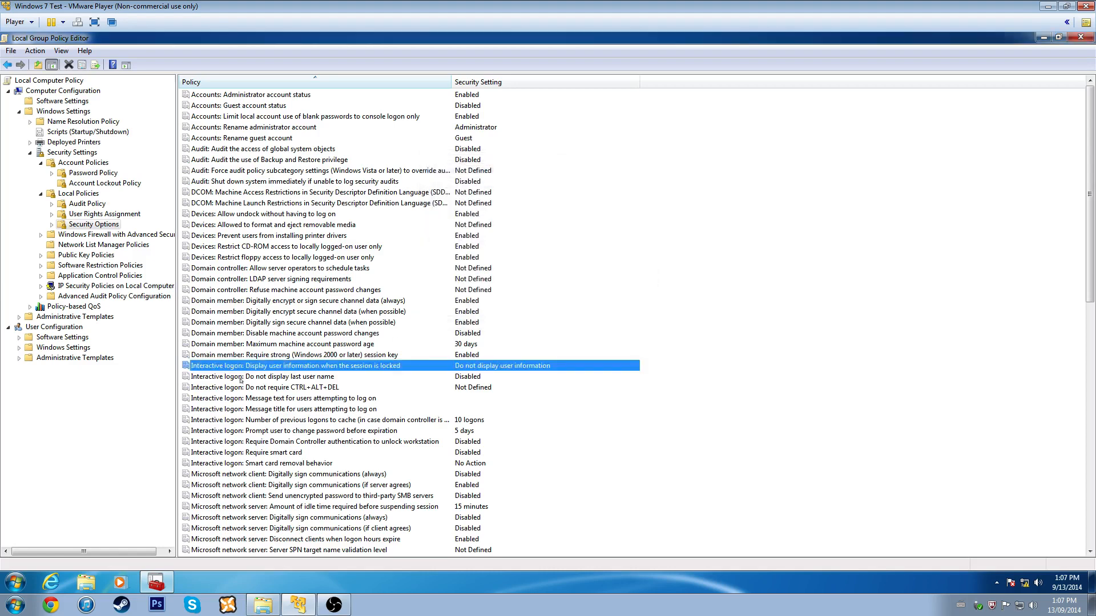
- Lock the computer to check the lock screen, then sign back in with the account password
{"action": "left_click", "coordinate": [16, 582]}
{"action": "left_click", "coordinate": [210, 552]}
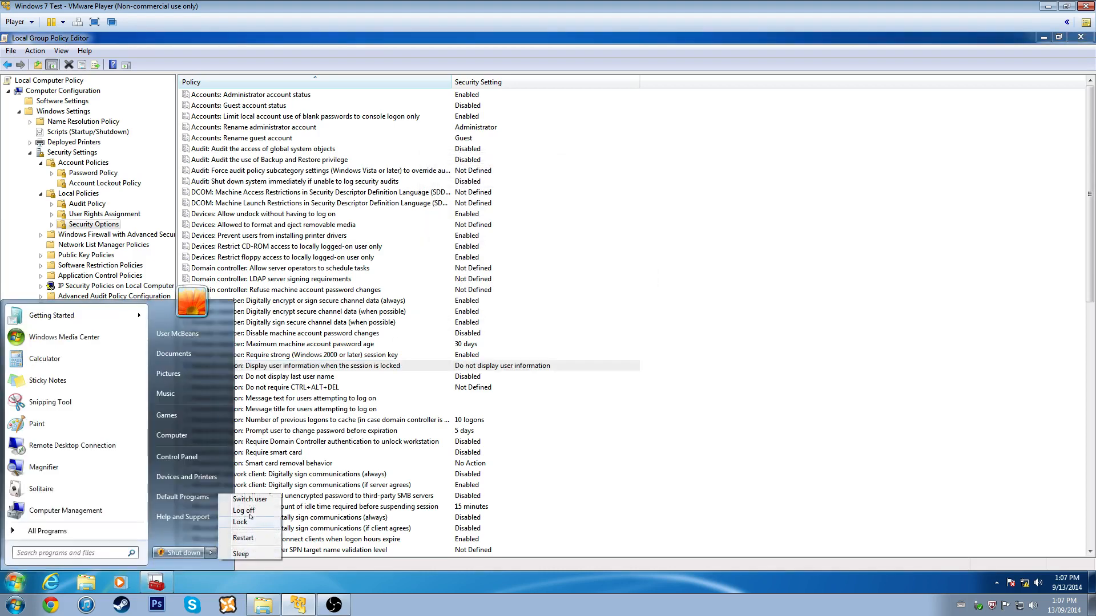
{"action": "left_click", "coordinate": [250, 521]}
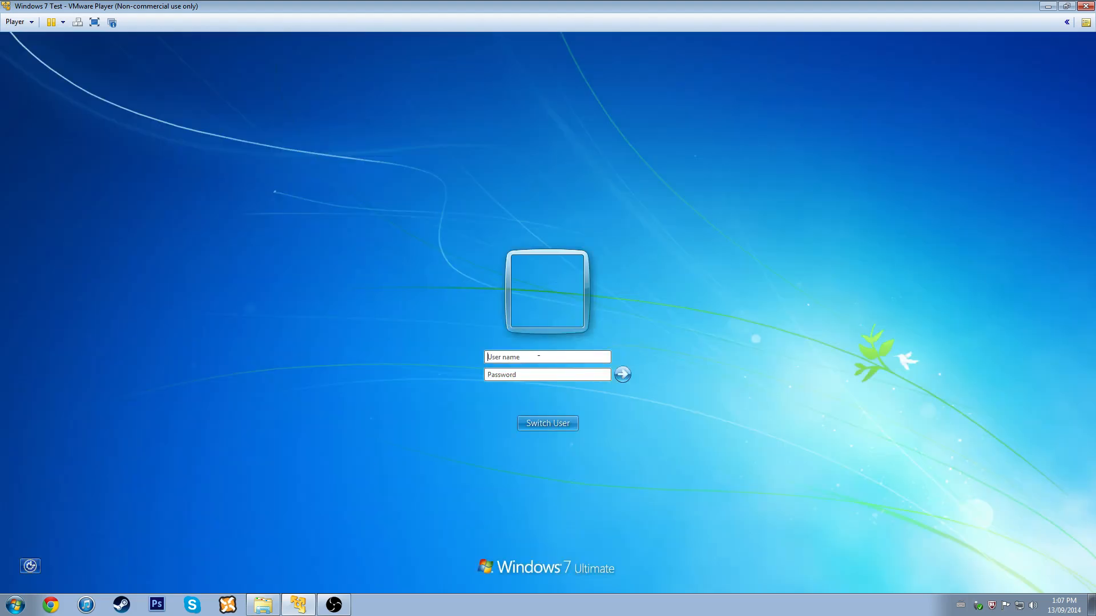
{"action": "type", "text": "test"}
{"action": "key", "text": "Return"}
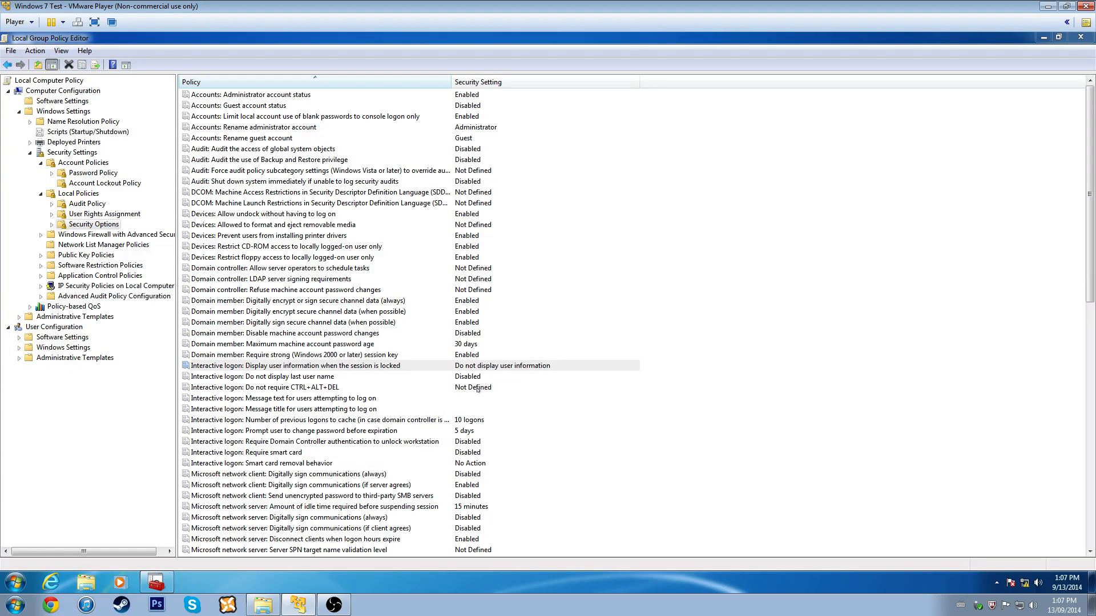
- Change the lock-screen user information policy to User display name only
{"action": "right_click", "coordinate": [419, 366]}
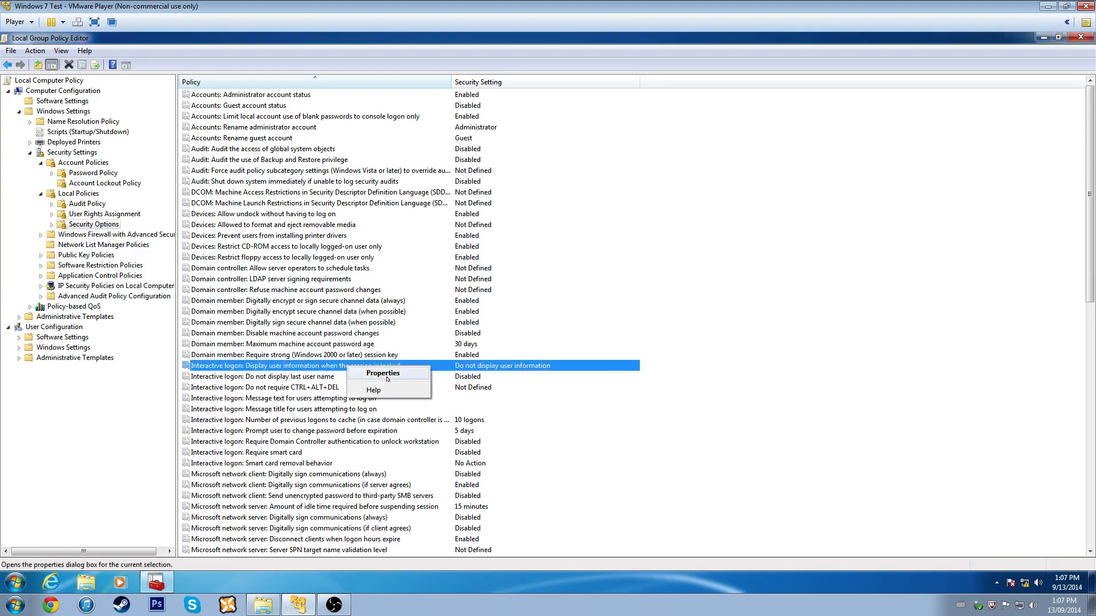
{"action": "left_click", "coordinate": [443, 372]}
{"action": "left_click", "coordinate": [509, 242]}
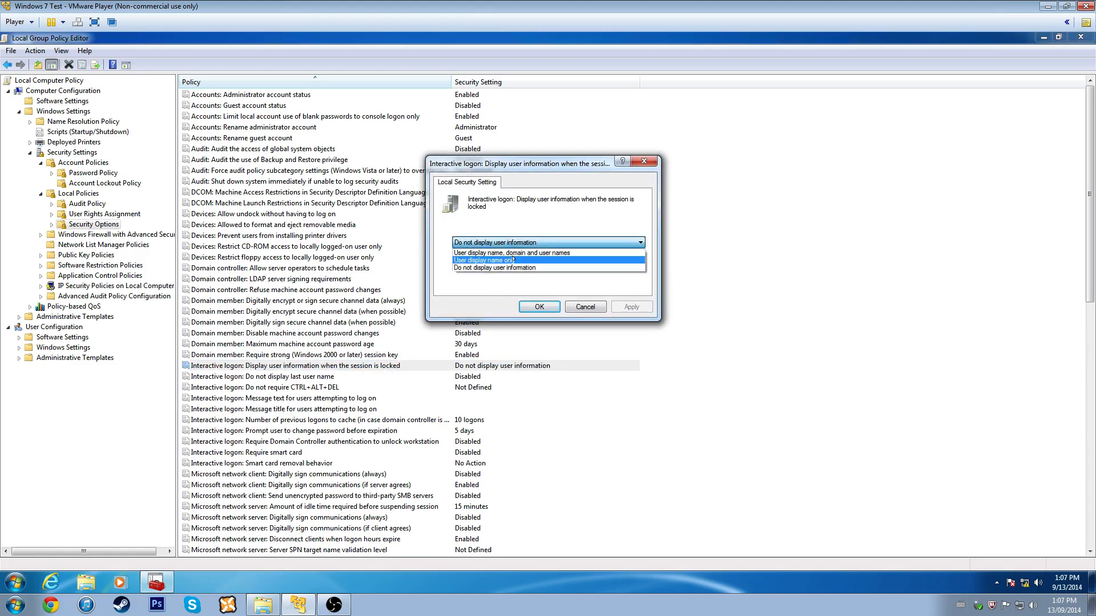
{"action": "left_click", "coordinate": [513, 260]}
{"action": "left_click", "coordinate": [631, 307]}
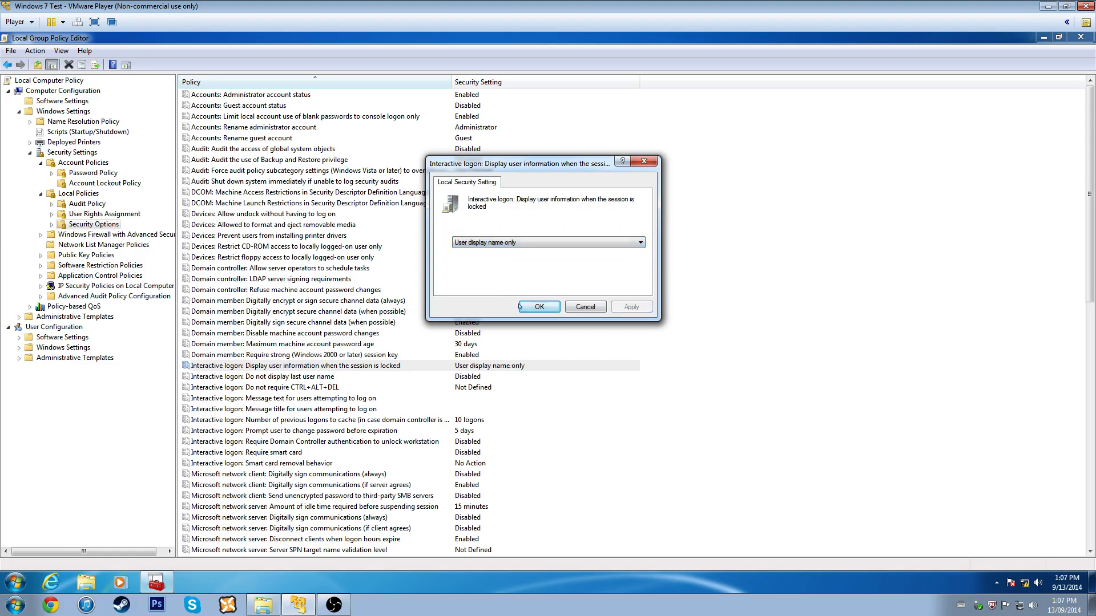
{"action": "left_click", "coordinate": [520, 306]}
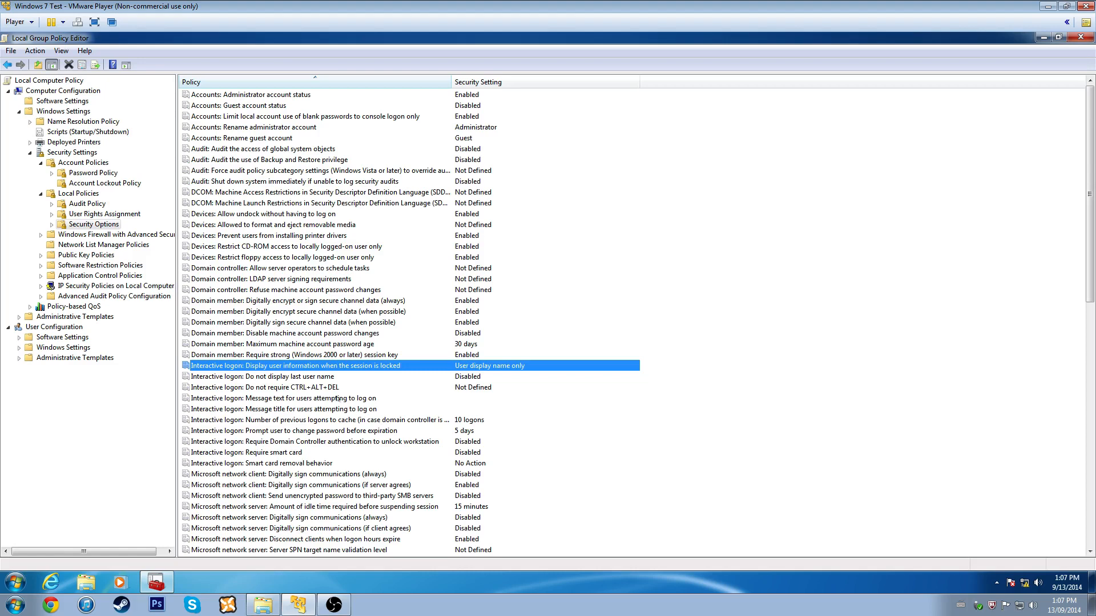
{"action": "left_click", "coordinate": [310, 378]}
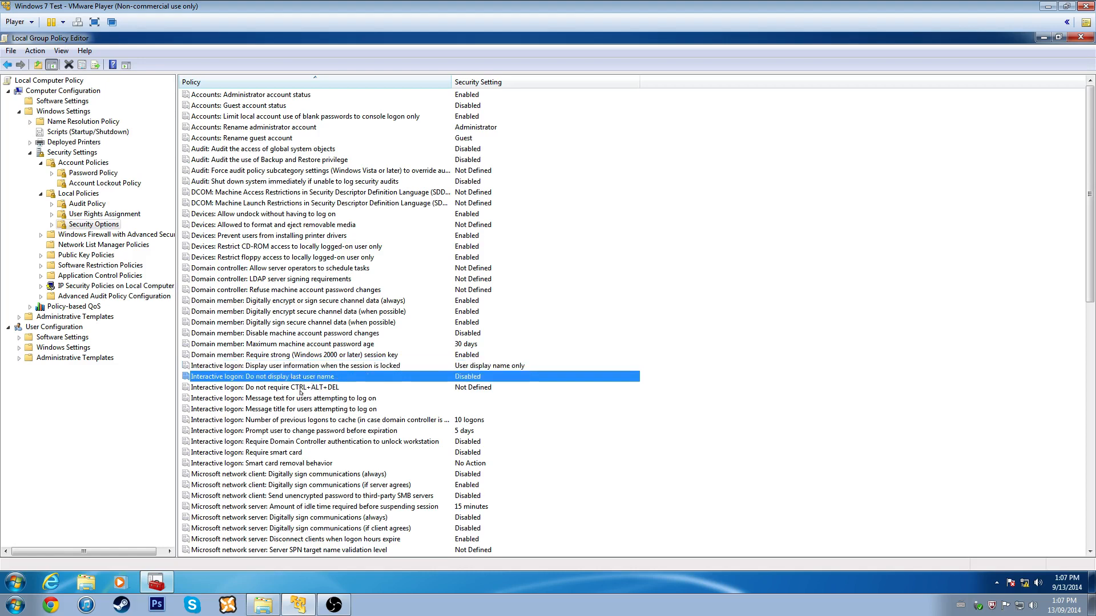
- Enable 'Interactive logon: Do not display last user name'
{"action": "double_click", "coordinate": [310, 377]}
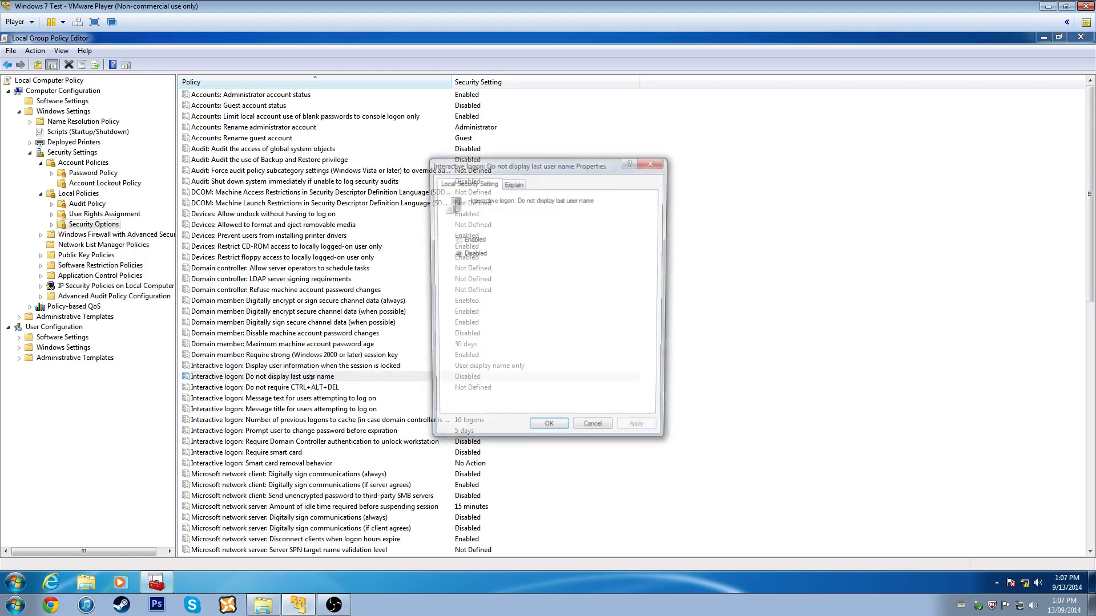
{"action": "left_click", "coordinate": [456, 239]}
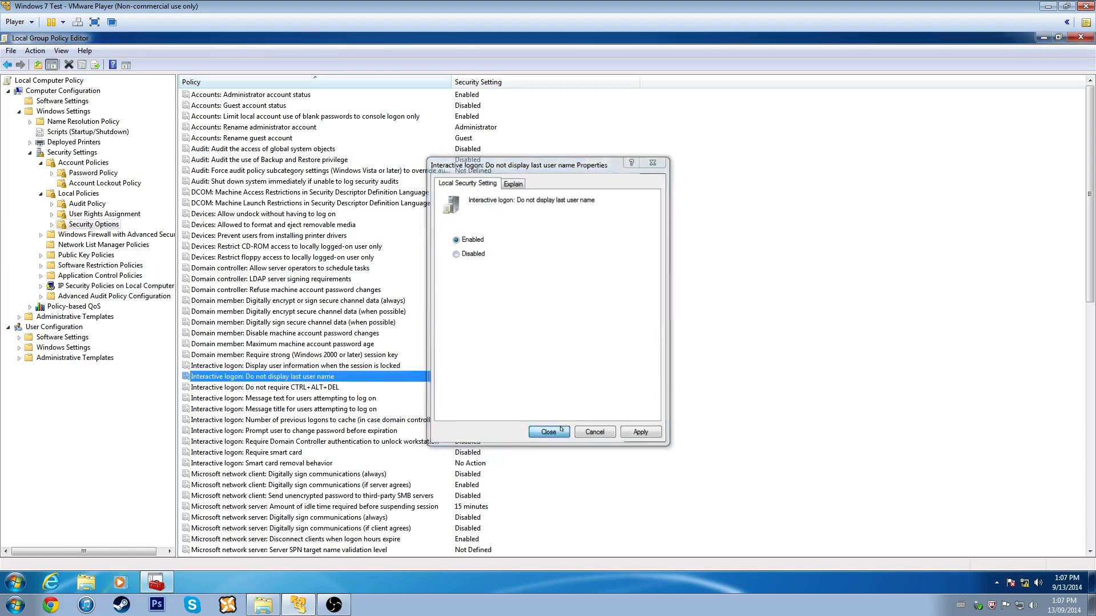
{"action": "left_click", "coordinate": [548, 432]}
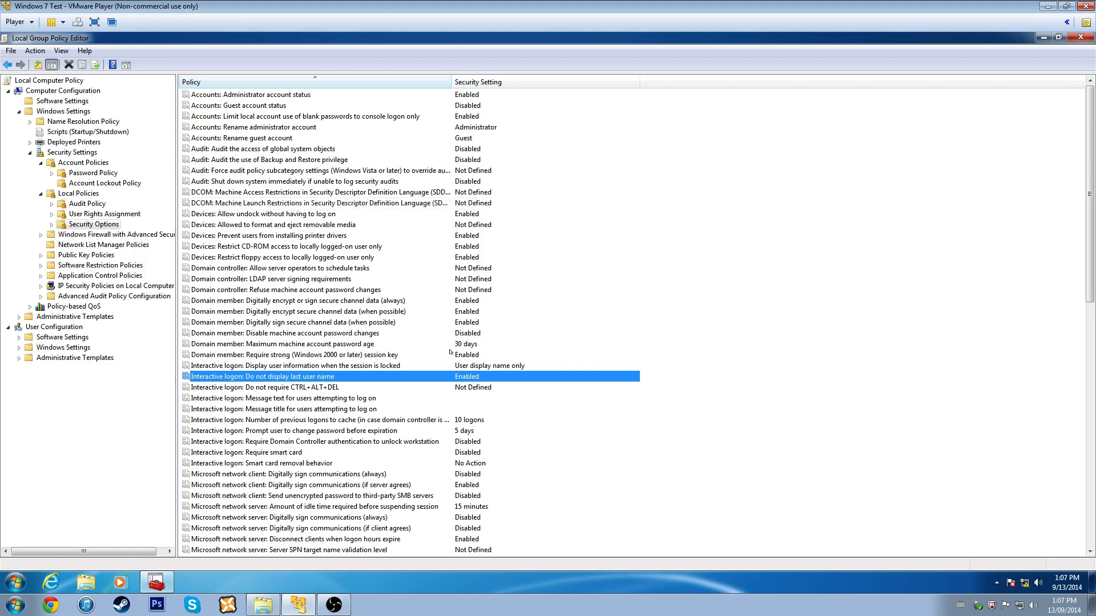
- Set 'Interactive logon: Do not require CTRL+ALT+DEL' to Disabled
{"action": "double_click", "coordinate": [323, 387]}
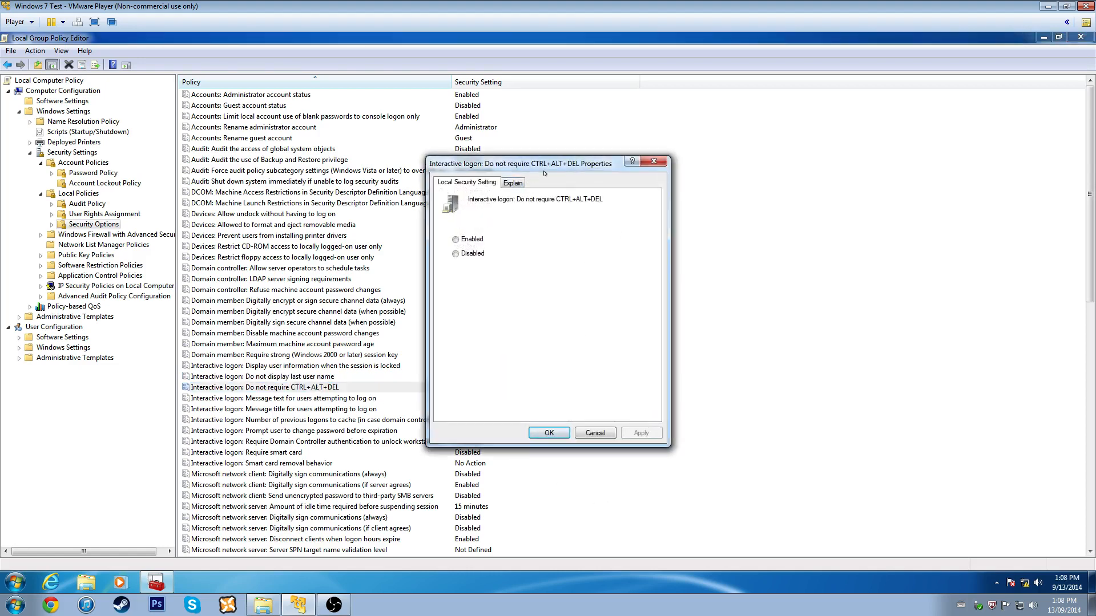
{"action": "left_click_drag", "start_coordinate": [544, 172], "coordinate": [714, 238]}
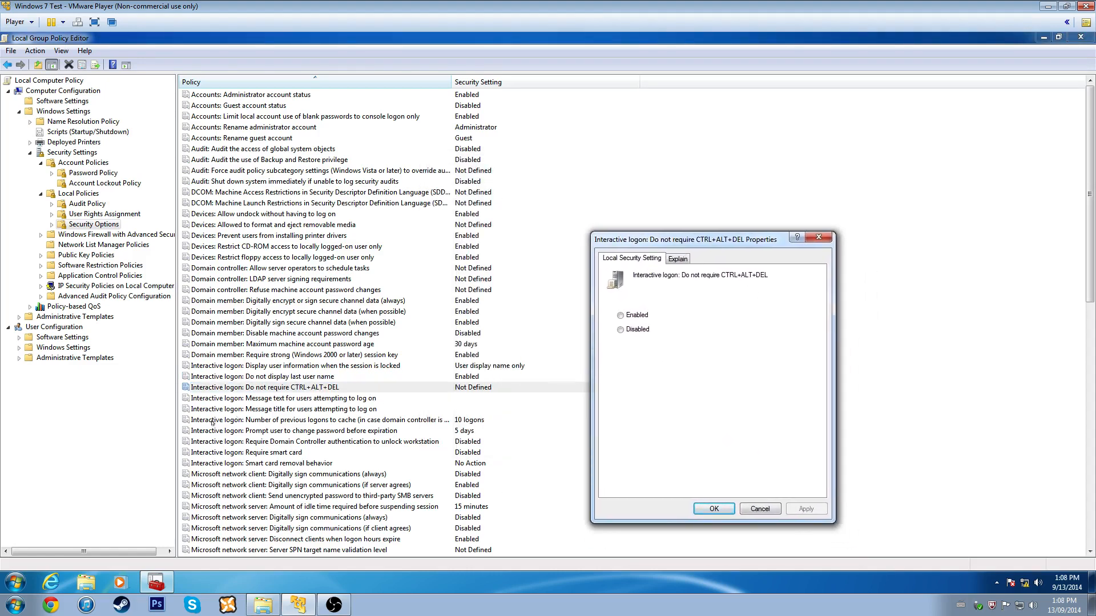
{"action": "left_click", "coordinate": [638, 331]}
{"action": "left_click", "coordinate": [802, 507]}
{"action": "left_click", "coordinate": [697, 512]}
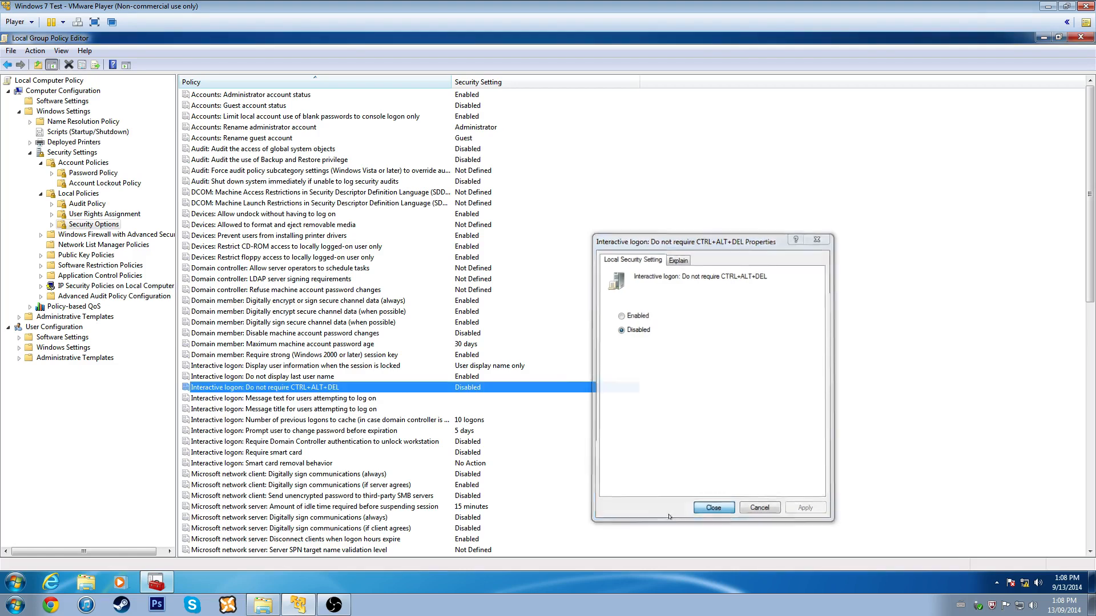
- Set the logon message title to 'WARNING!!!'
{"action": "double_click", "coordinate": [309, 410]}
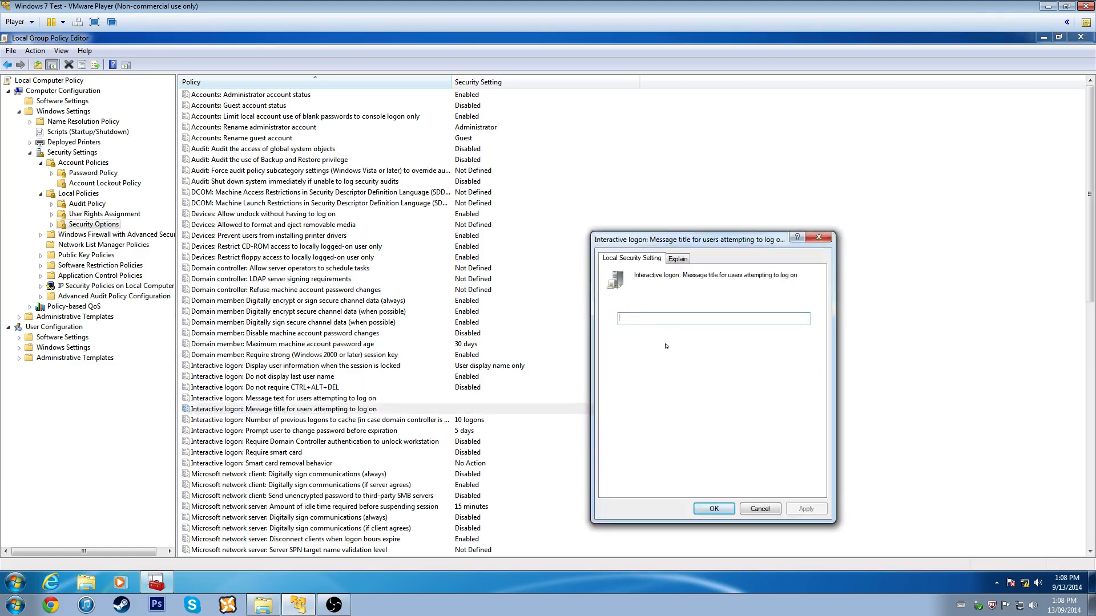
{"action": "type", "text": "WARNING!!!"}
{"action": "left_click", "coordinate": [716, 510]}
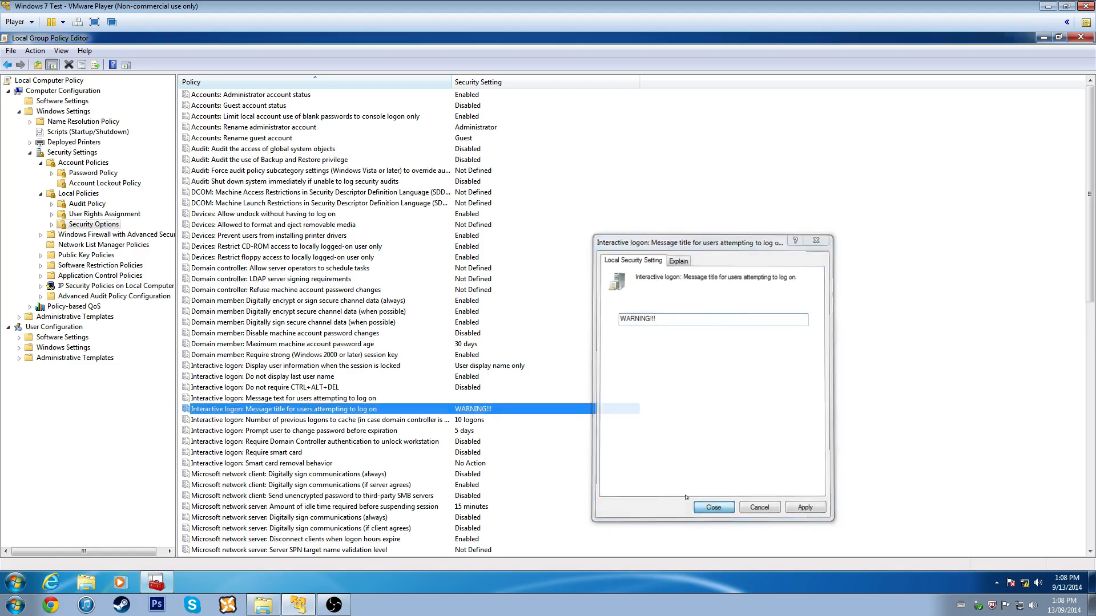
- Set the logon message text to 'Unauthorized access is prohibited!!'
{"action": "left_click", "coordinate": [452, 396]}
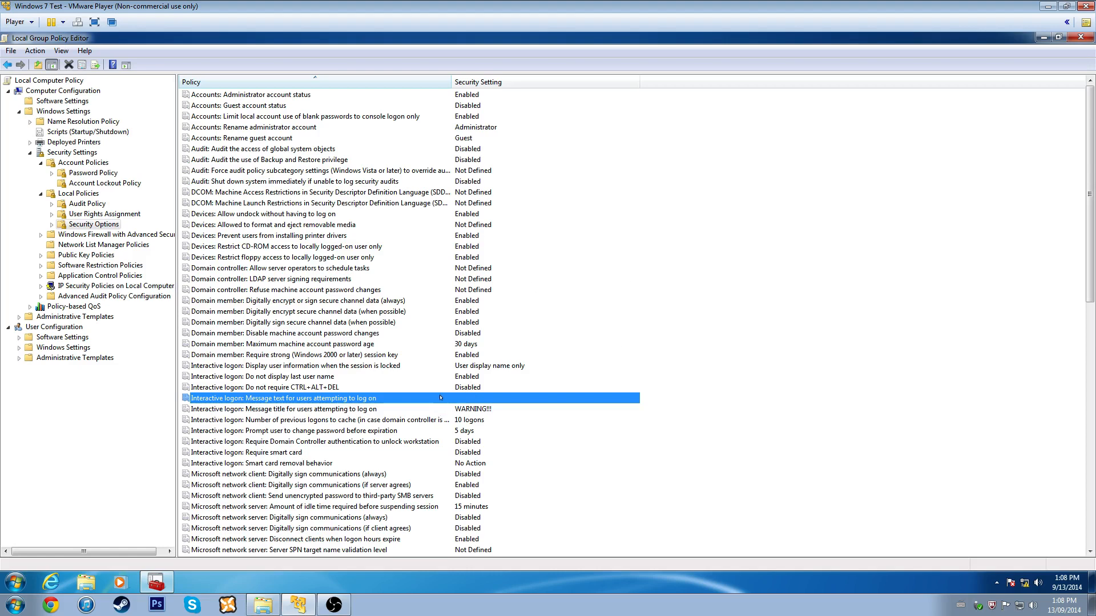
{"action": "double_click", "coordinate": [438, 398]}
{"action": "type", "text": "Un"}
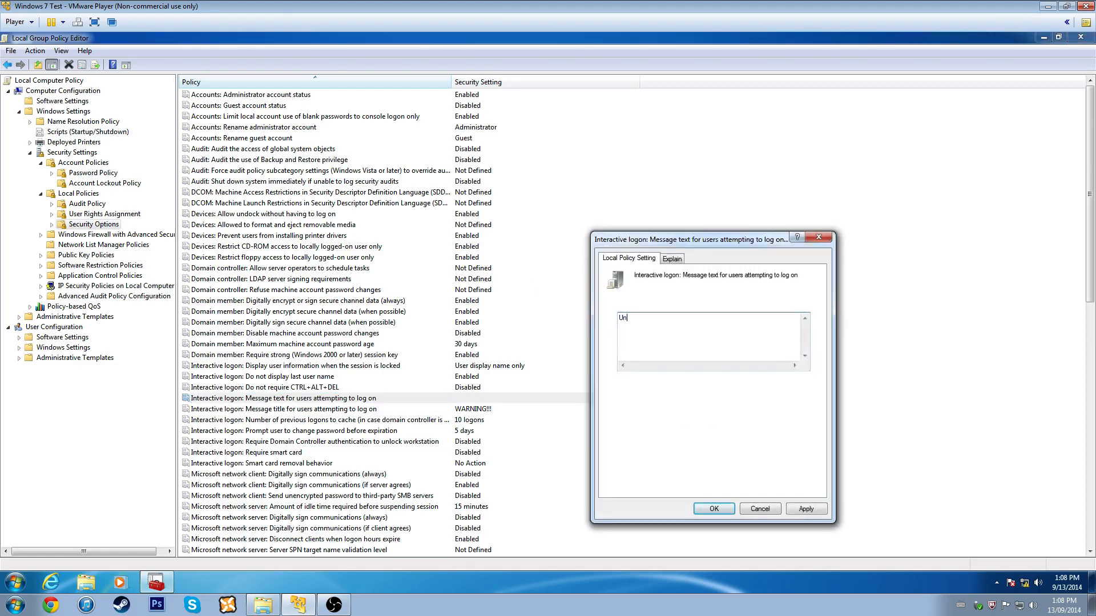
{"action": "type", "text": "authorized access is prohibited!!"}
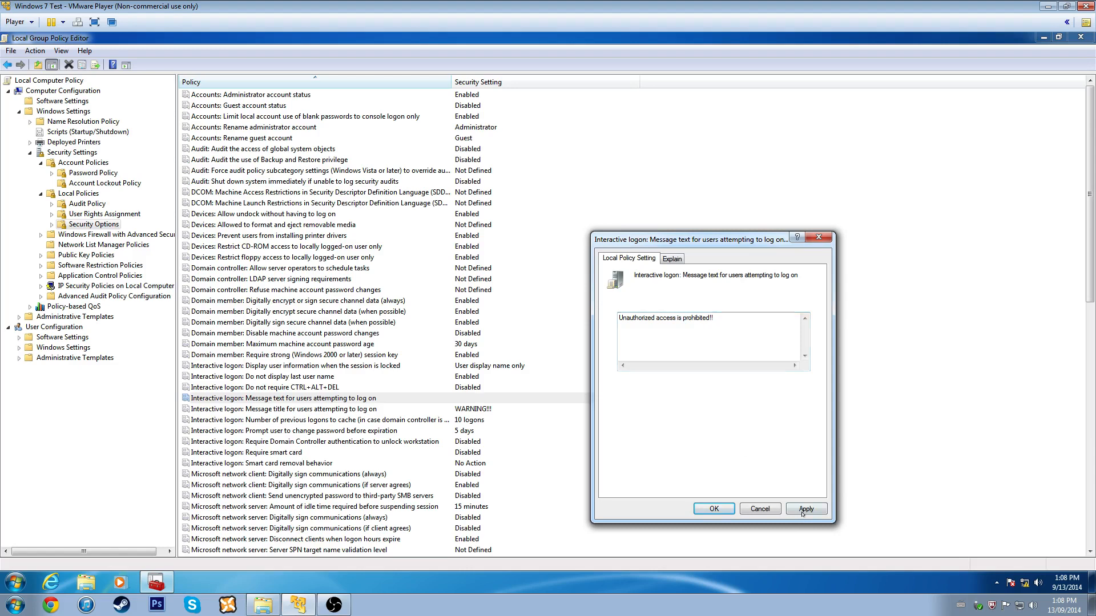
{"action": "left_click", "coordinate": [806, 509]}
{"action": "left_click", "coordinate": [714, 508]}
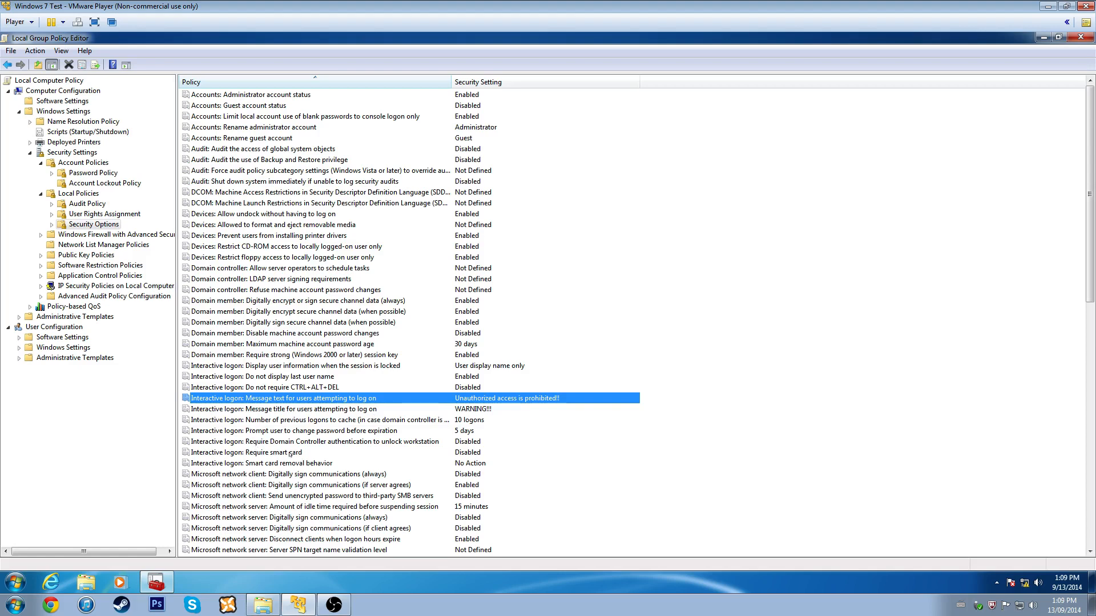
- Confirm 'Let Everyone permissions apply to anonymous users' stays Disabled, then scroll past Named Pipes toward UAC
{"action": "scroll", "coordinate": [290, 454], "scroll_direction": "down", "scroll_amount": 7}
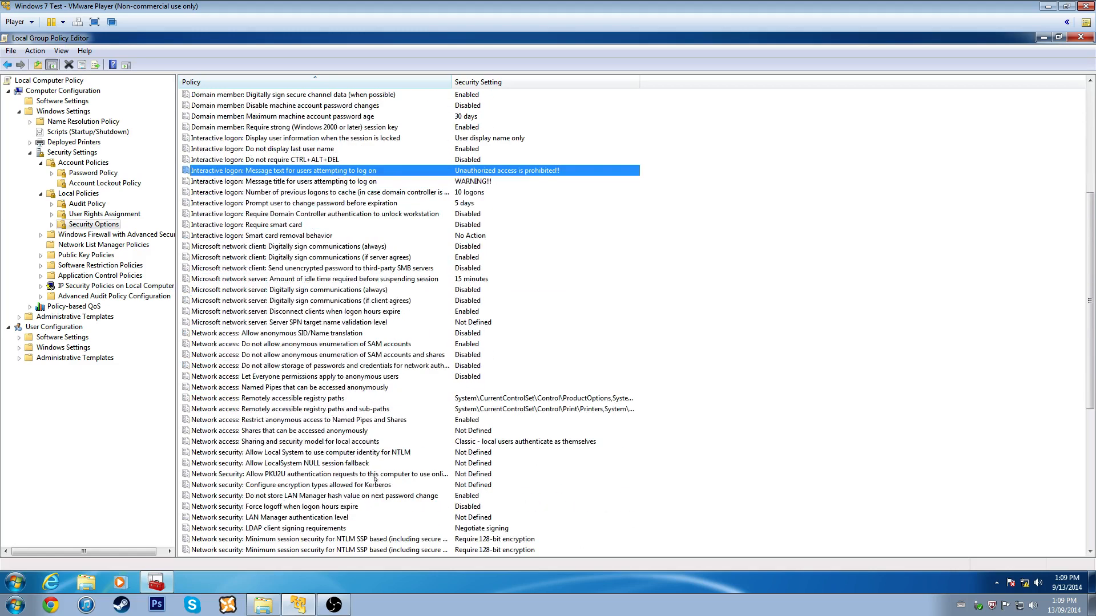
{"action": "left_click", "coordinate": [320, 378]}
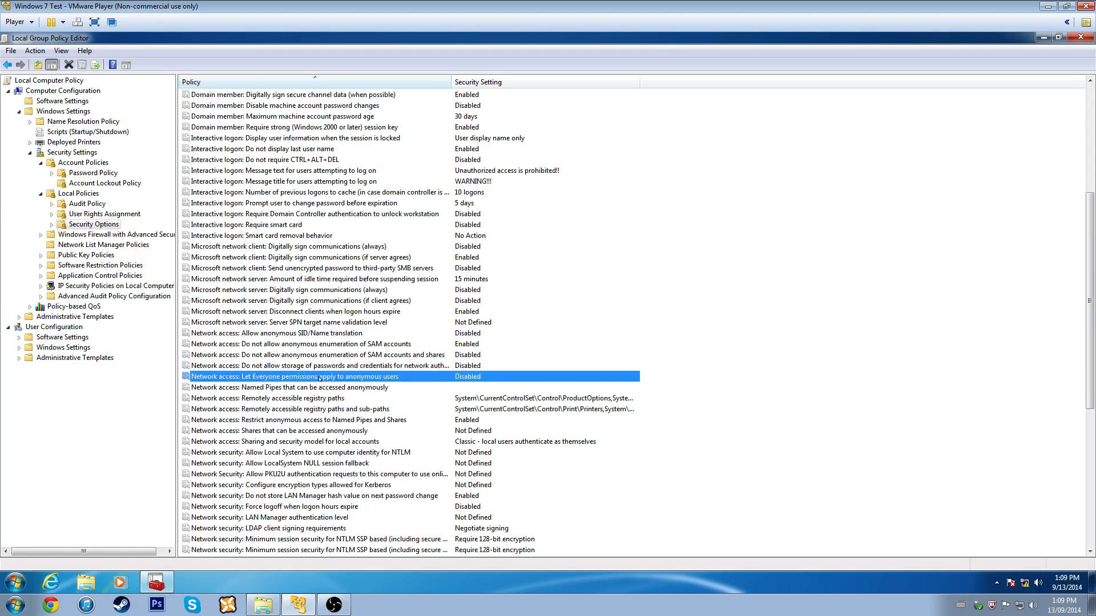
{"action": "right_click", "coordinate": [284, 379]}
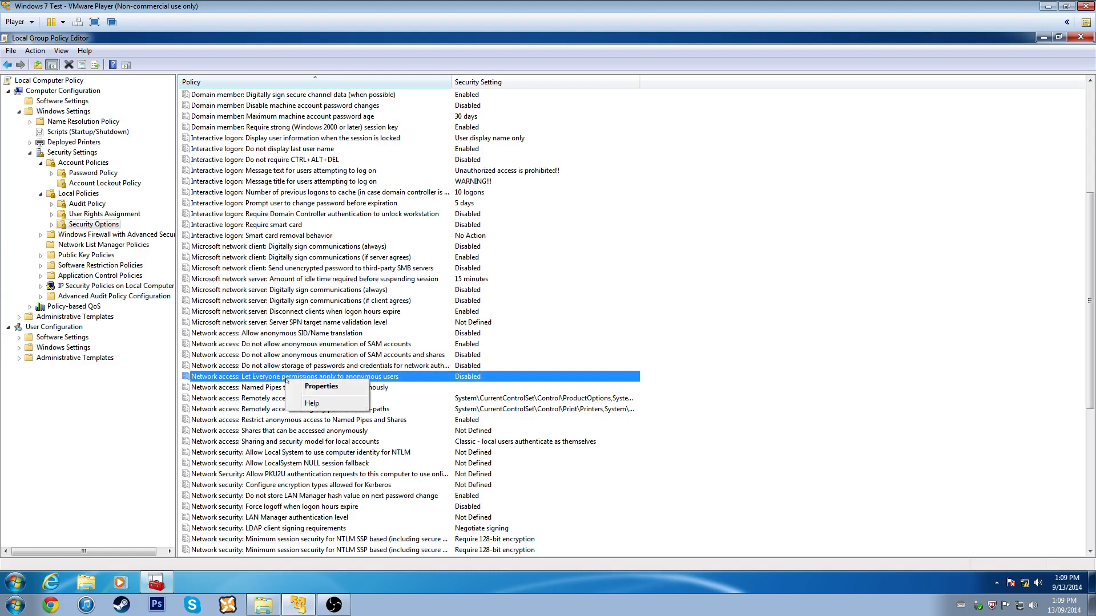
{"action": "left_click", "coordinate": [340, 391]}
{"action": "left_click", "coordinate": [679, 259]}
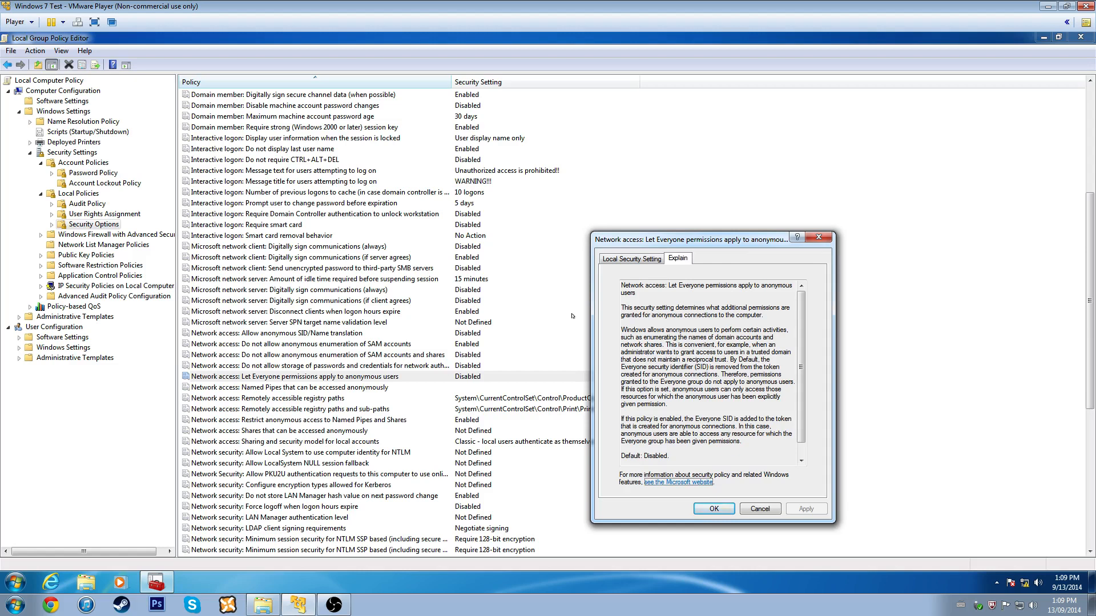
{"action": "left_click", "coordinate": [647, 258]}
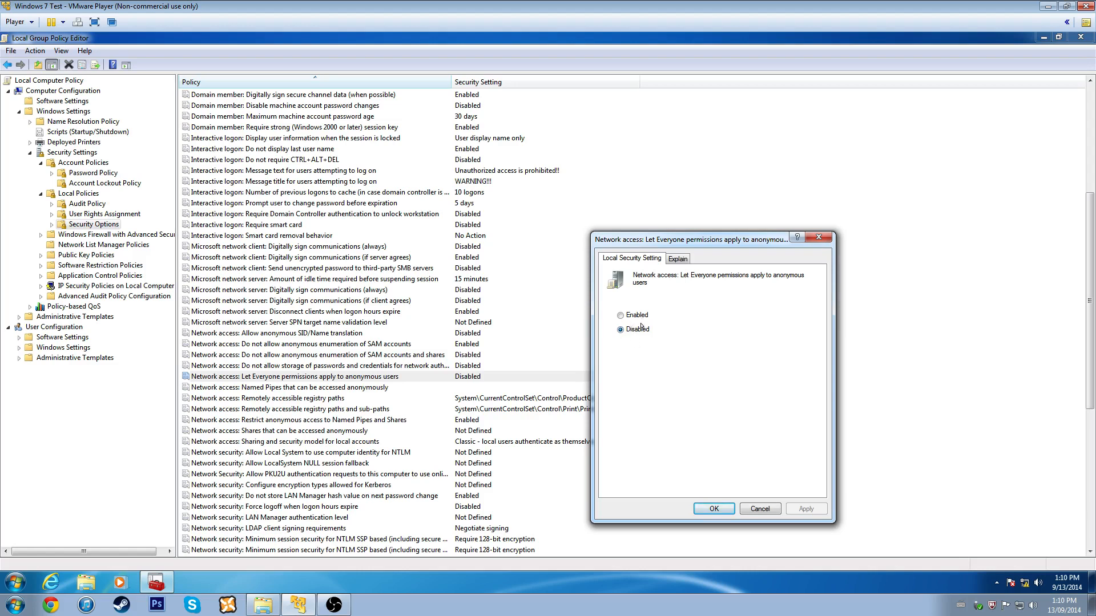
{"action": "left_click", "coordinate": [711, 508]}
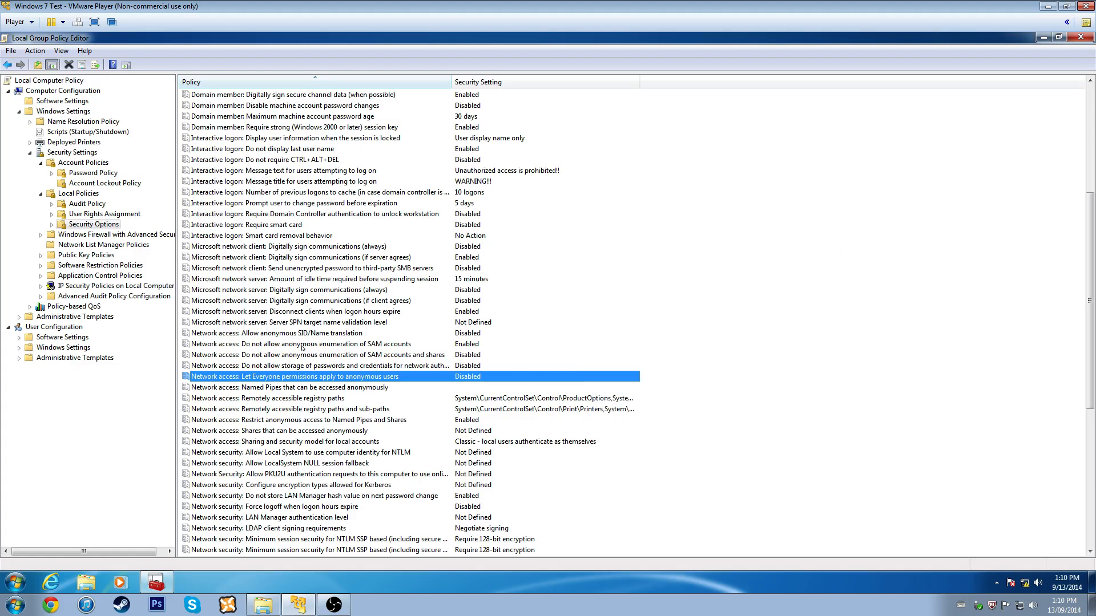
{"action": "left_click", "coordinate": [321, 391]}
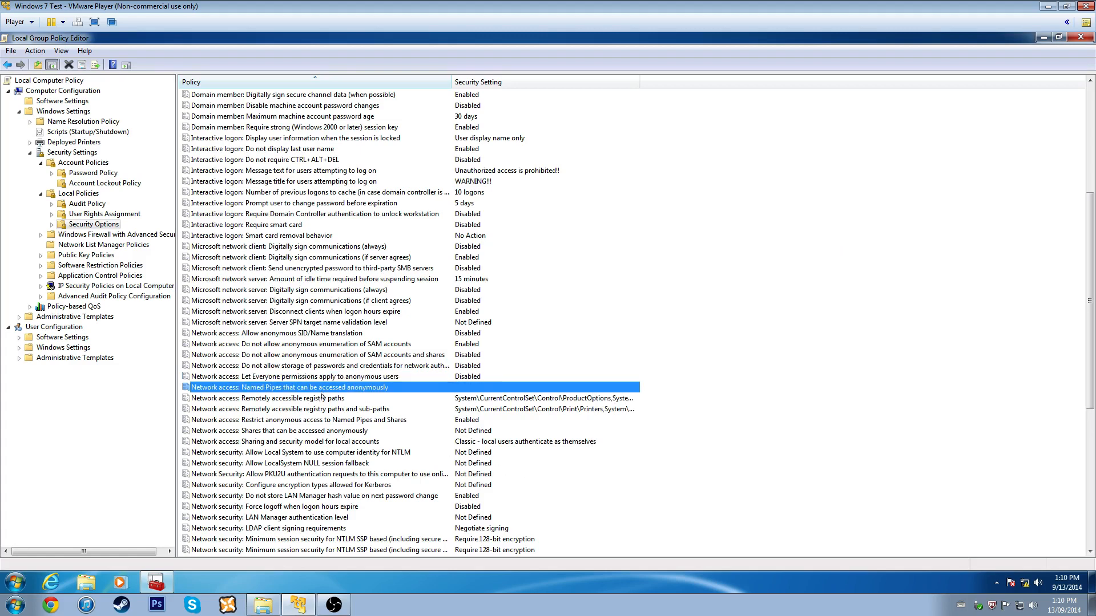
{"action": "scroll", "coordinate": [307, 425], "scroll_direction": "down", "scroll_amount": 9}
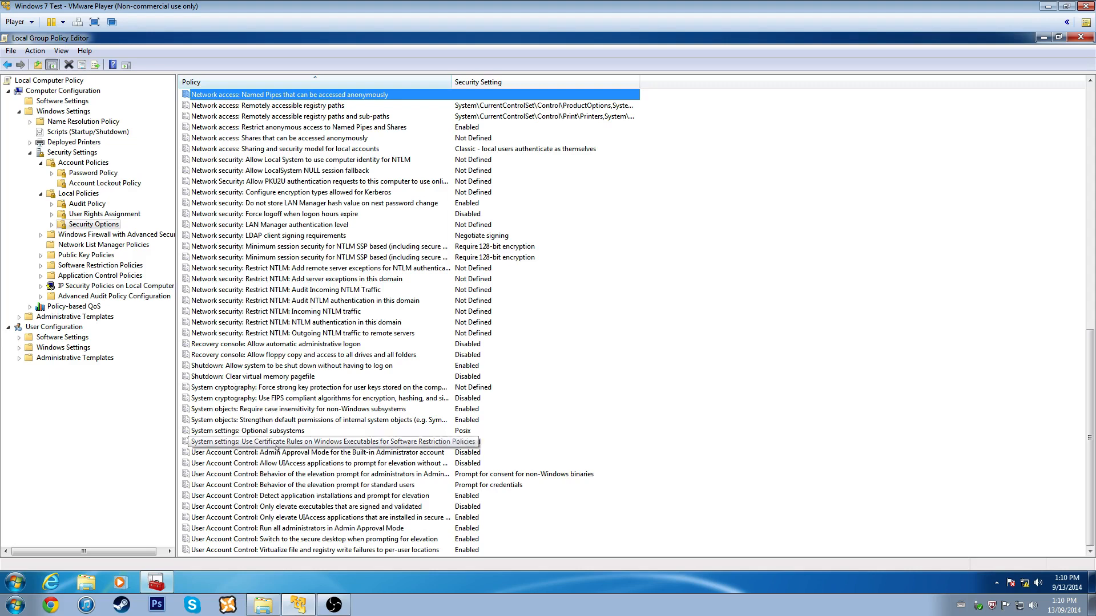
- Enable Admin Approval Mode for the Built-in Administrator account and apply it
{"action": "left_click", "coordinate": [277, 453]}
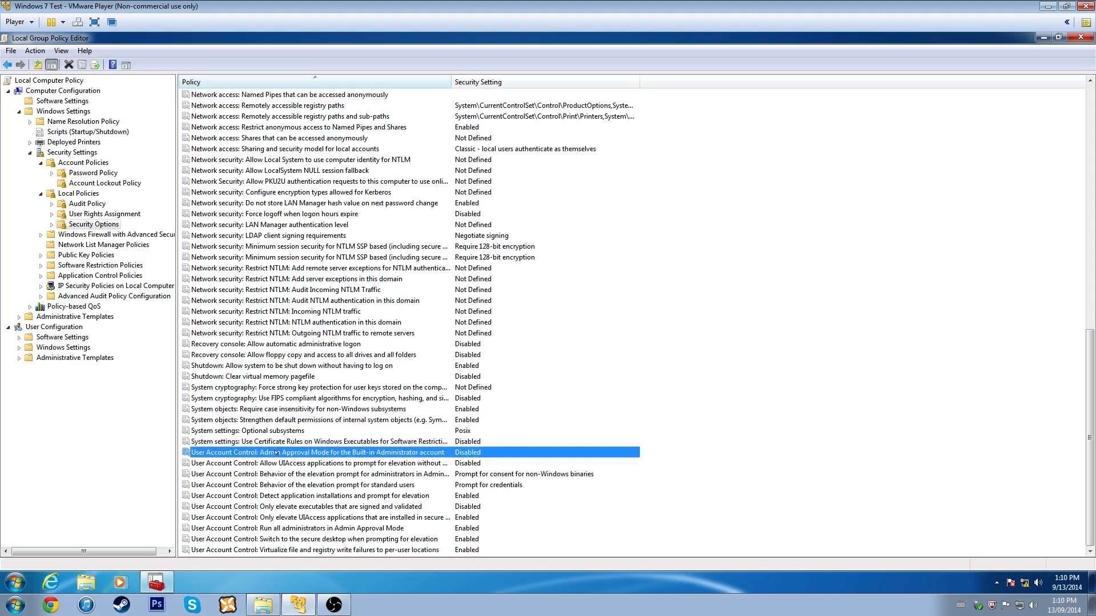
{"action": "double_click", "coordinate": [357, 453]}
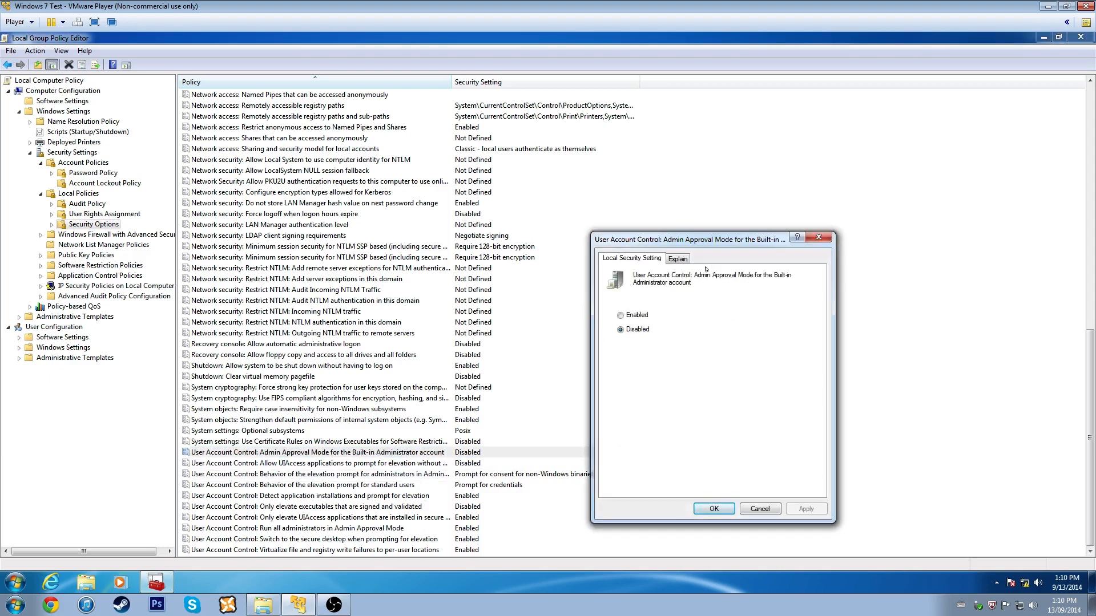
{"action": "left_click", "coordinate": [677, 258]}
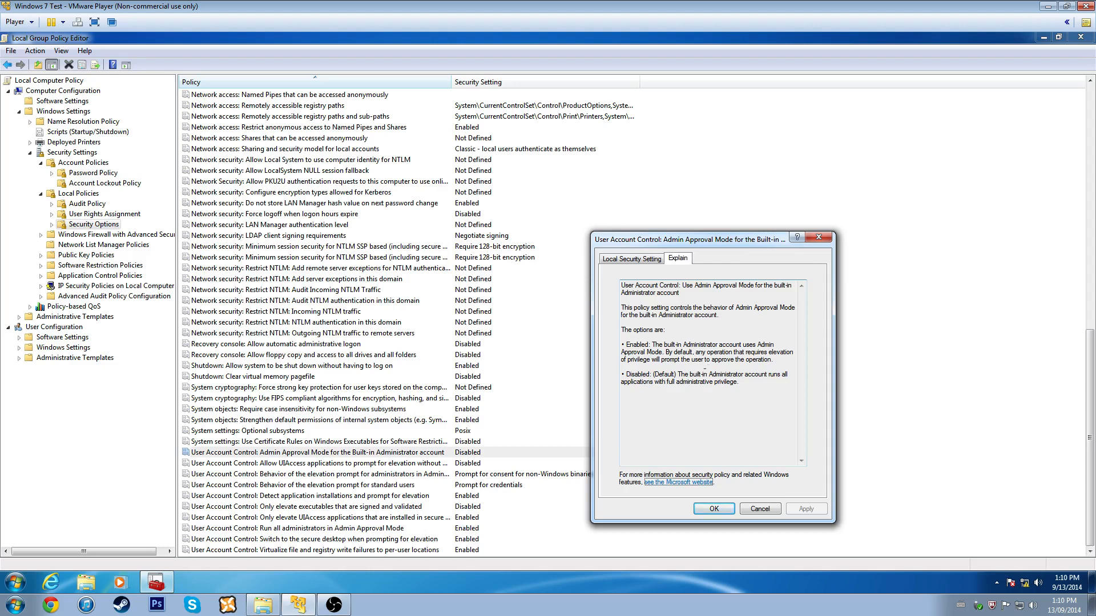
{"action": "left_click", "coordinate": [621, 260]}
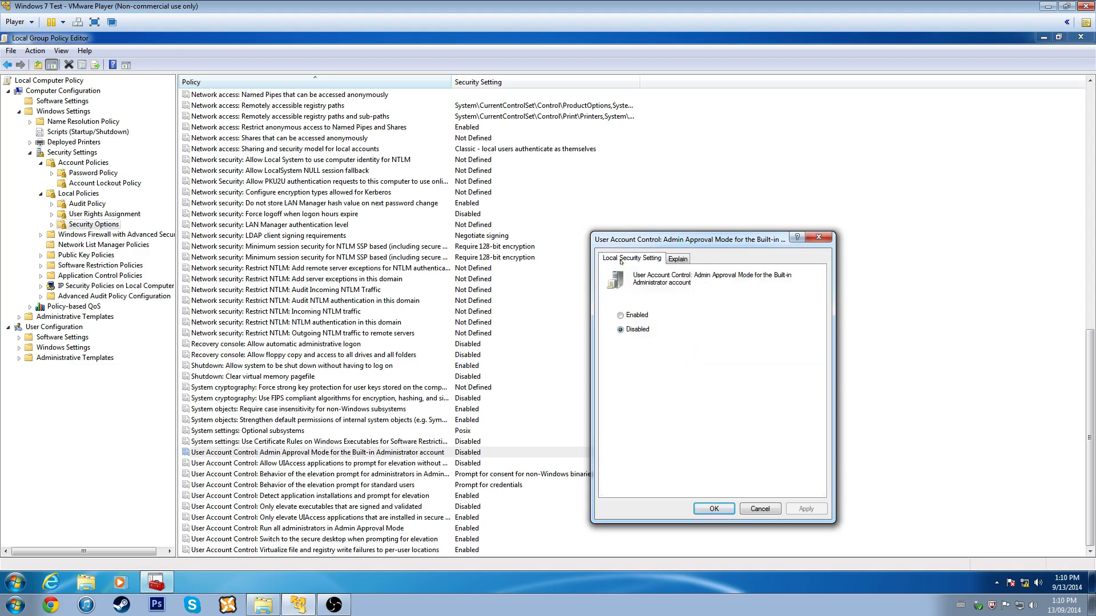
{"action": "left_click", "coordinate": [678, 258]}
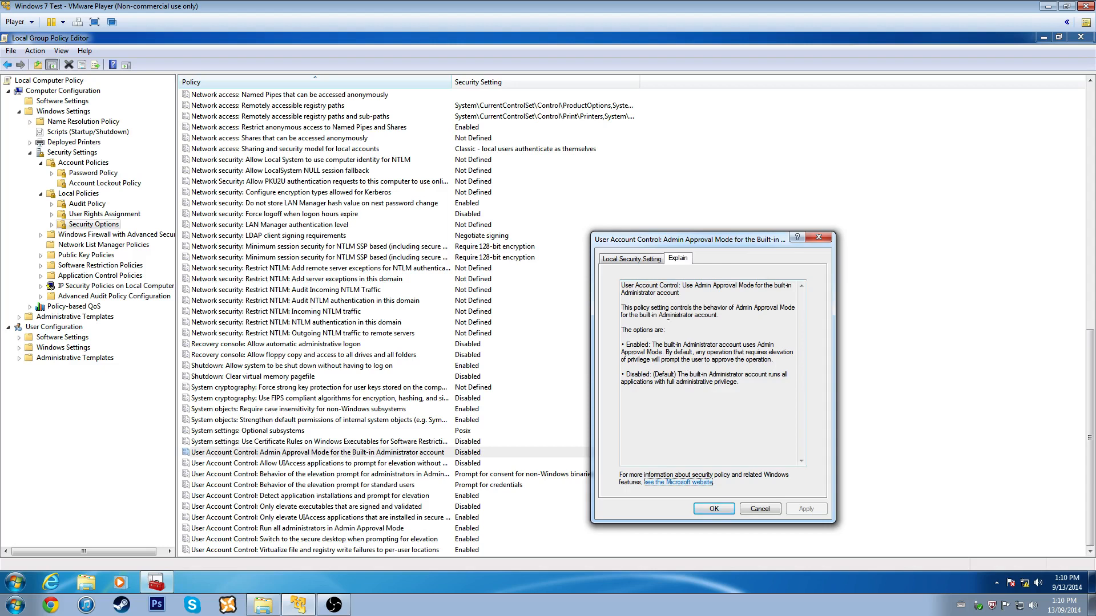
{"action": "left_click", "coordinate": [629, 261]}
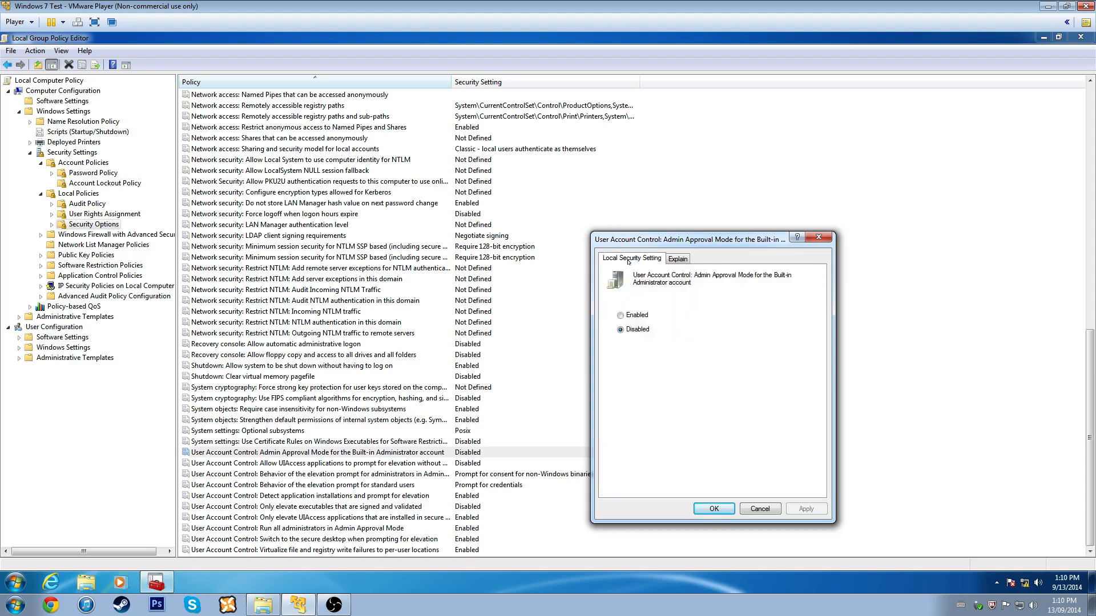
{"action": "left_click", "coordinate": [640, 314]}
{"action": "left_click", "coordinate": [677, 258]}
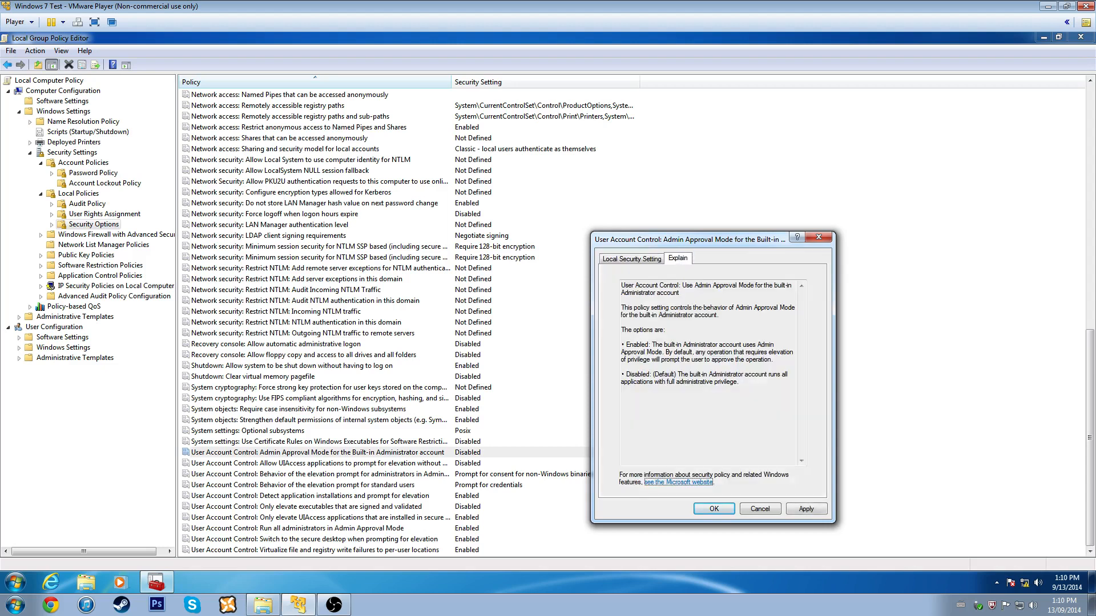
{"action": "left_click", "coordinate": [806, 508]}
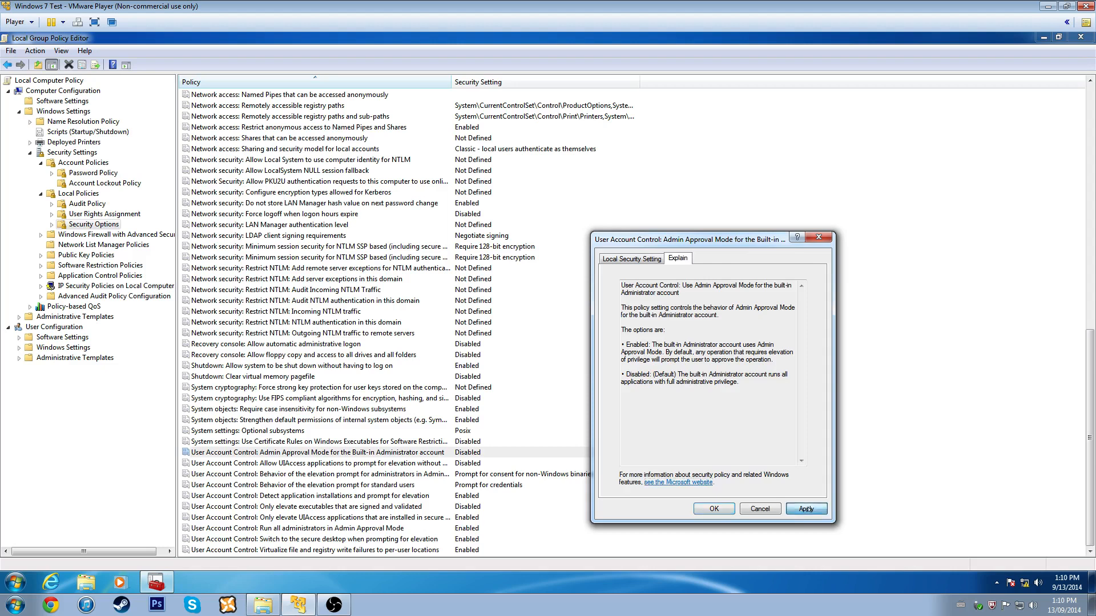
{"action": "left_click", "coordinate": [714, 508]}
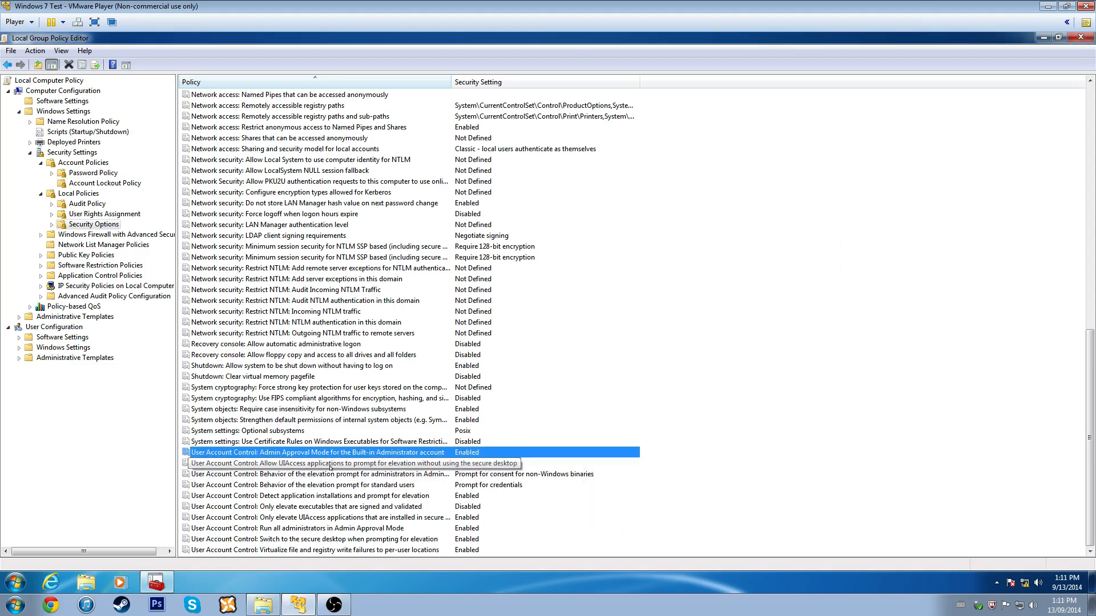
- Review the UIAccess elevation-prompt policy, leaving it Disabled, and widen the Policy column
{"action": "double_click", "coordinate": [330, 465]}
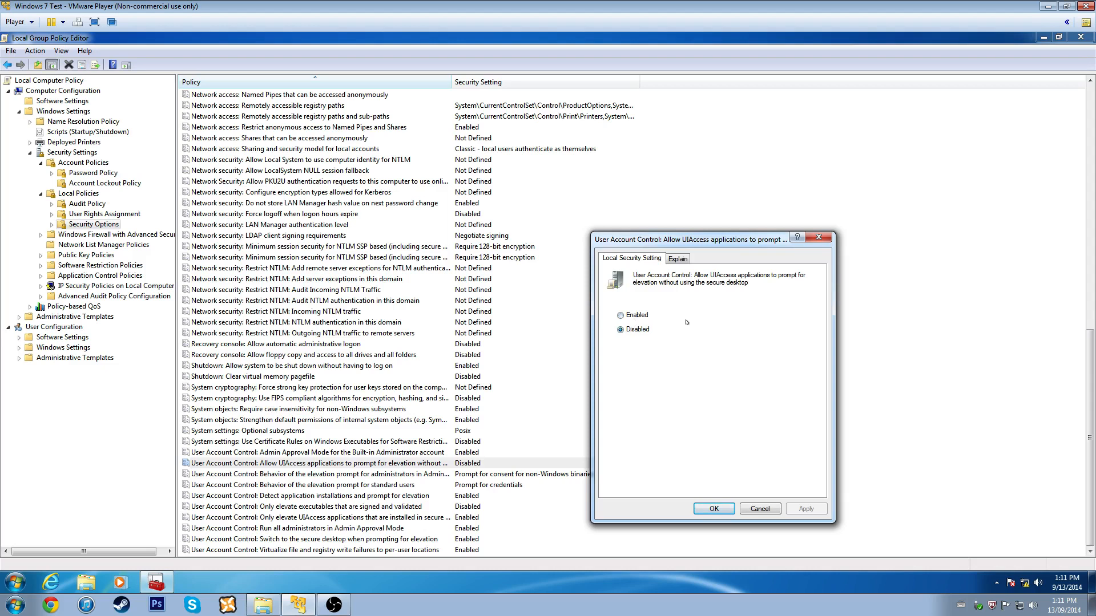
{"action": "left_click", "coordinate": [676, 259]}
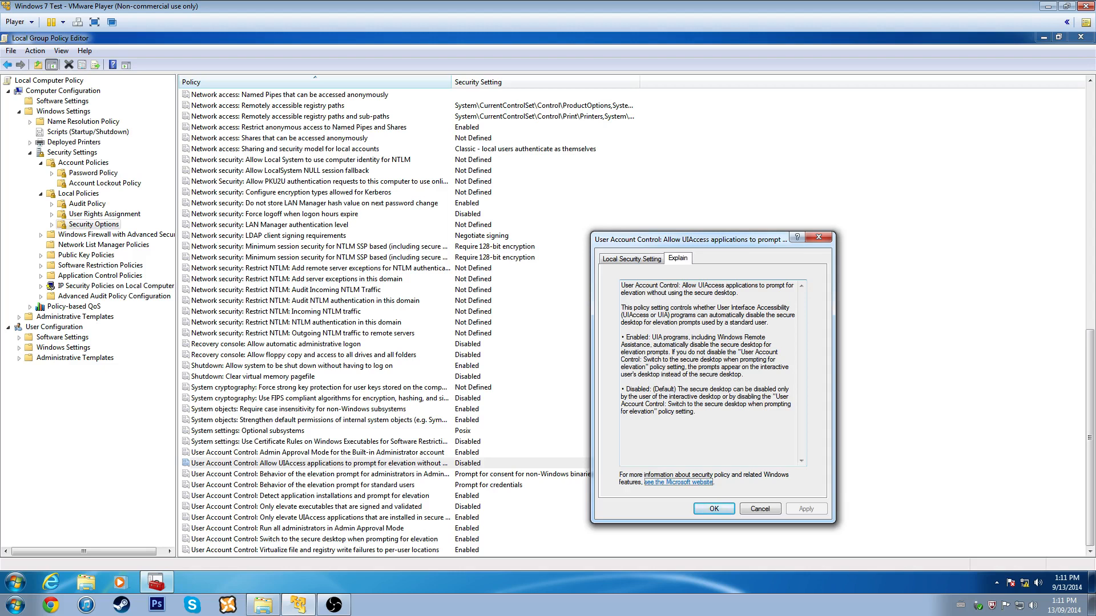
{"action": "left_click", "coordinate": [637, 260]}
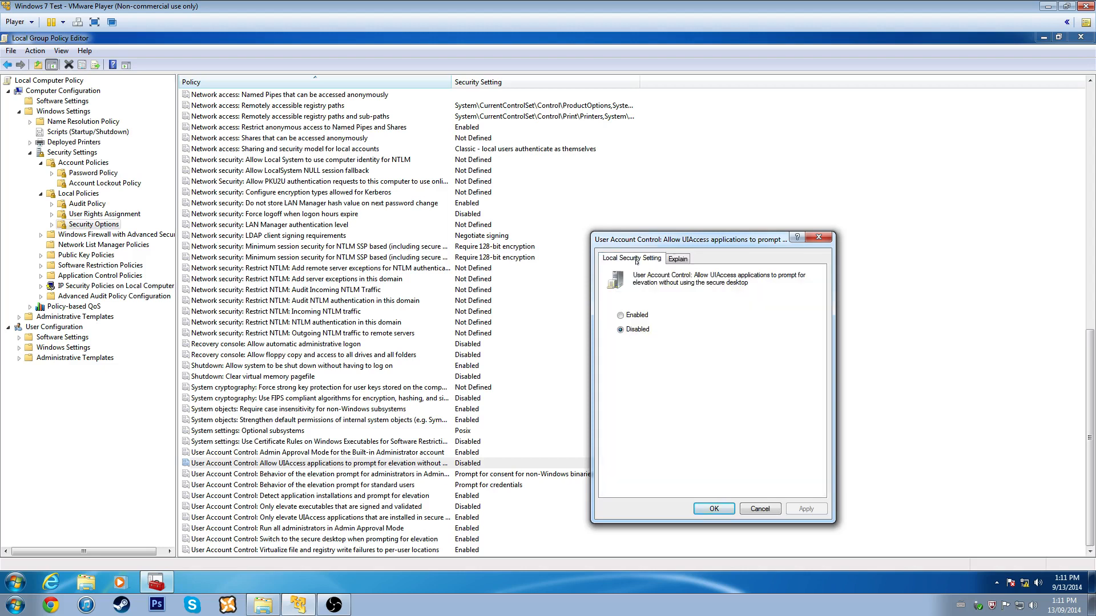
{"action": "left_click", "coordinate": [819, 237]}
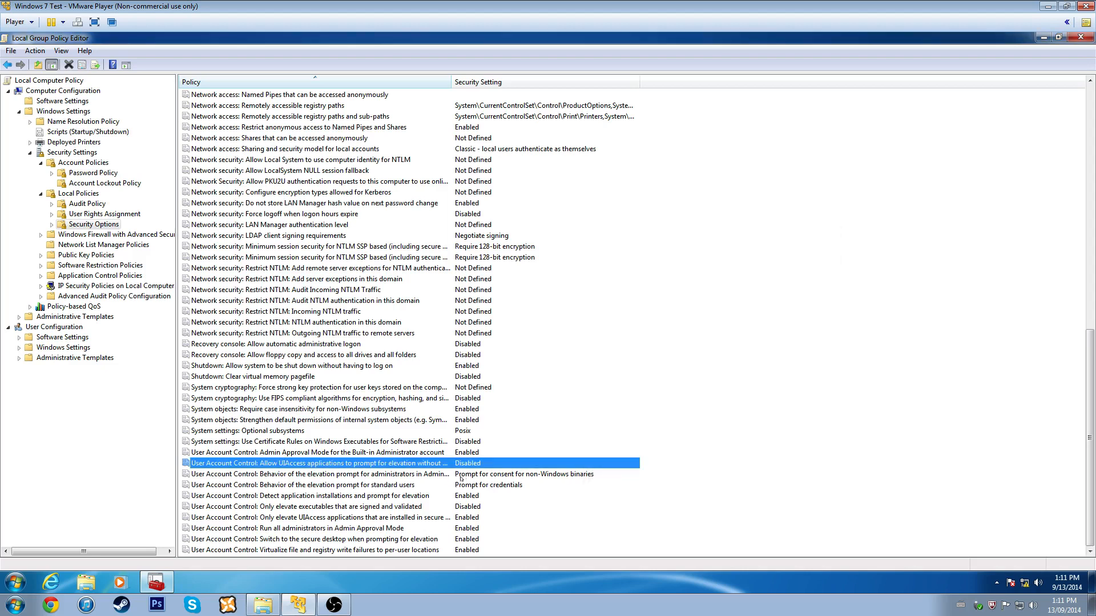
{"action": "left_click", "coordinate": [434, 473]}
{"action": "left_click_drag", "start_coordinate": [451, 81], "coordinate": [611, 106]}
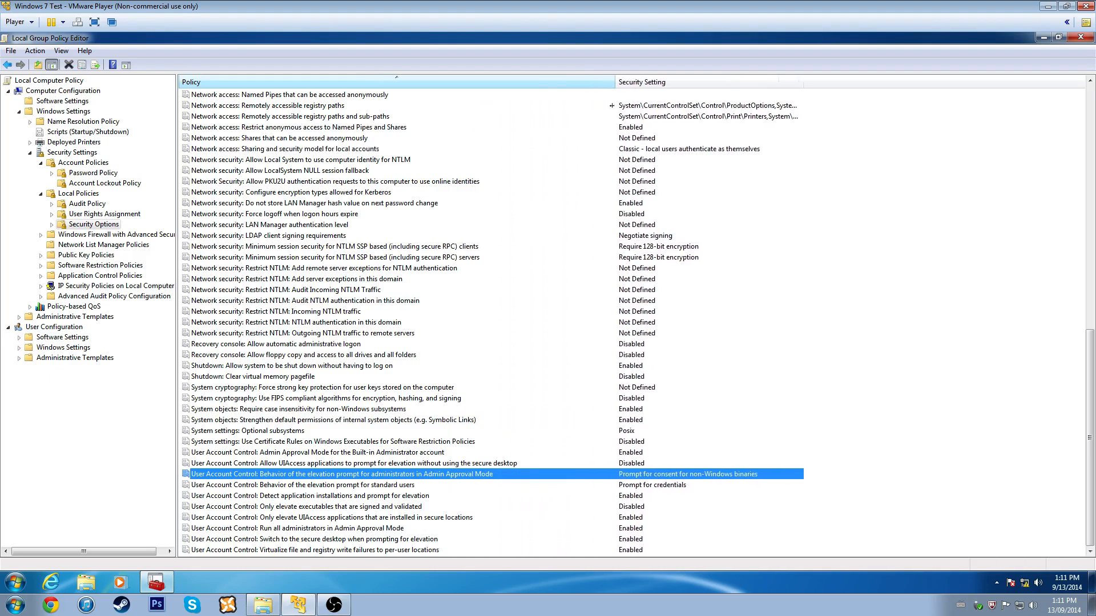
- Set the administrators' elevation prompt to 'Prompt for credentials on the secure desktop'
{"action": "double_click", "coordinate": [519, 477]}
{"action": "left_click", "coordinate": [653, 318]}
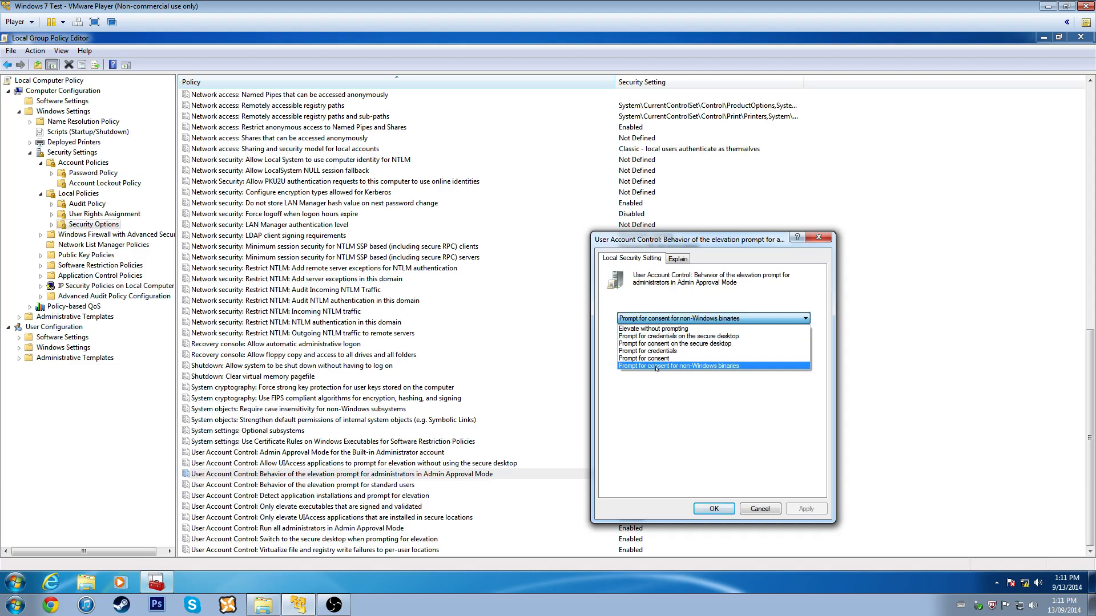
{"action": "left_click", "coordinate": [663, 337]}
{"action": "left_click", "coordinate": [806, 509]}
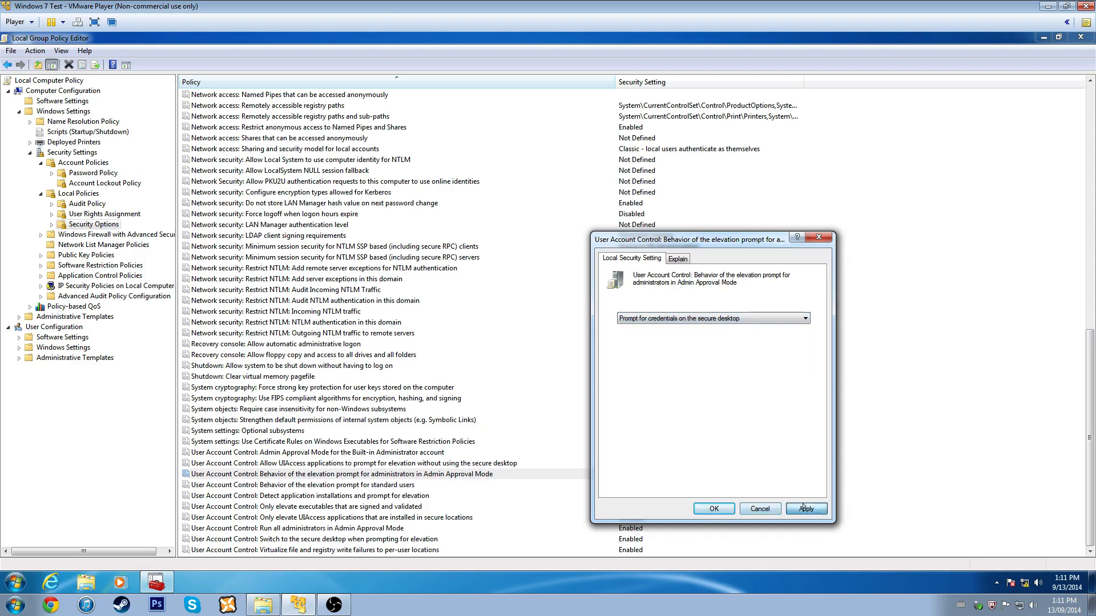
{"action": "left_click", "coordinate": [713, 508]}
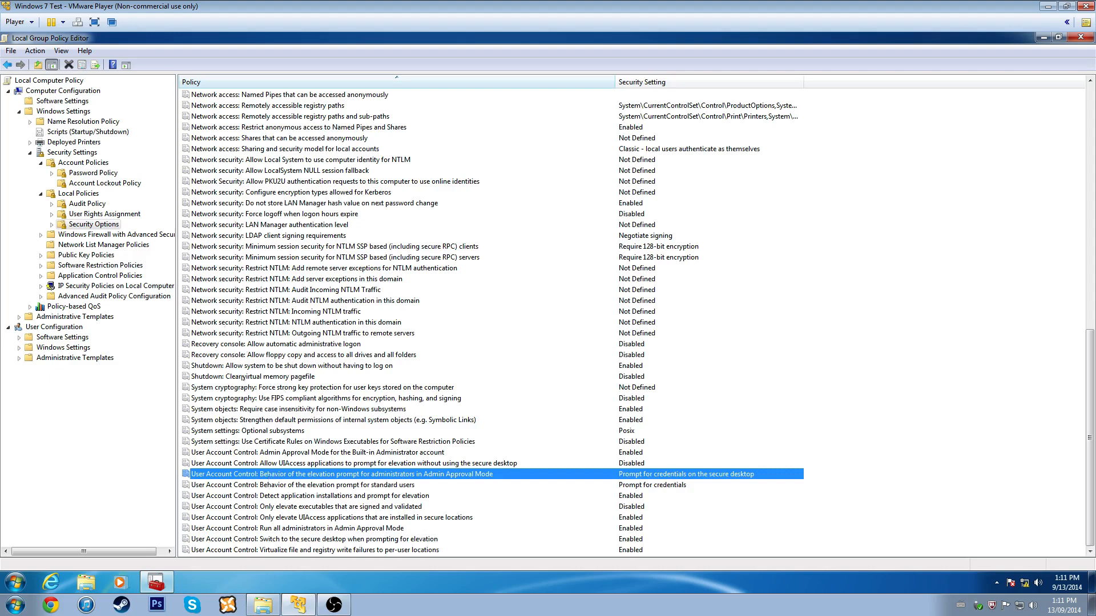
- Set the standard users' elevation prompt to 'Automatically deny elevation requests'
{"action": "left_click", "coordinate": [326, 485]}
{"action": "double_click", "coordinate": [326, 485]}
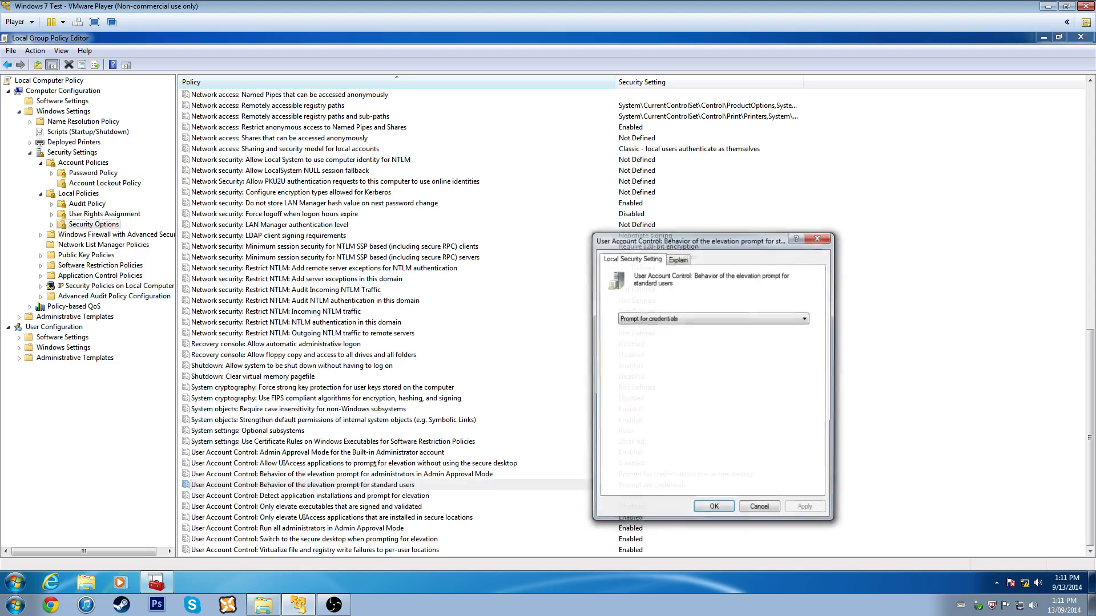
{"action": "left_click", "coordinate": [657, 318]}
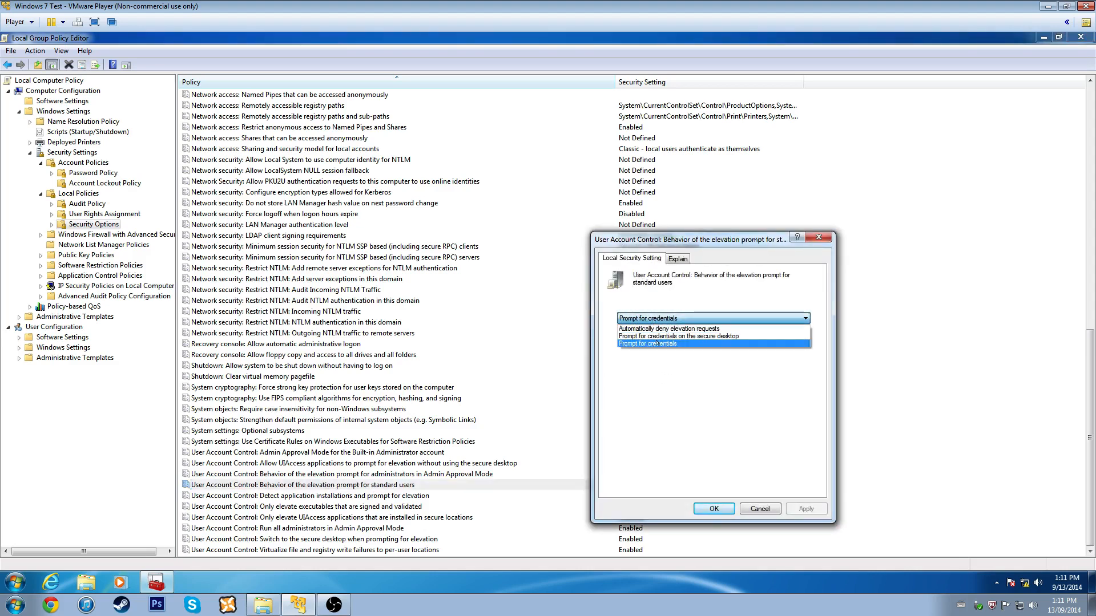
{"action": "left_click", "coordinate": [659, 336]}
{"action": "left_click", "coordinate": [723, 508]}
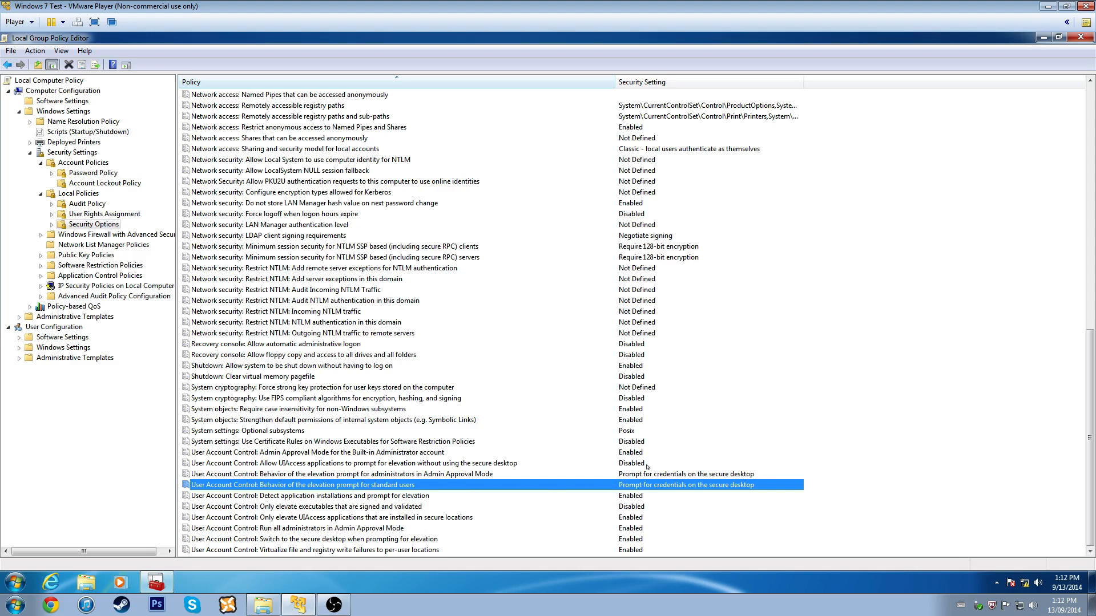
{"action": "double_click", "coordinate": [346, 484]}
{"action": "left_click", "coordinate": [677, 318]}
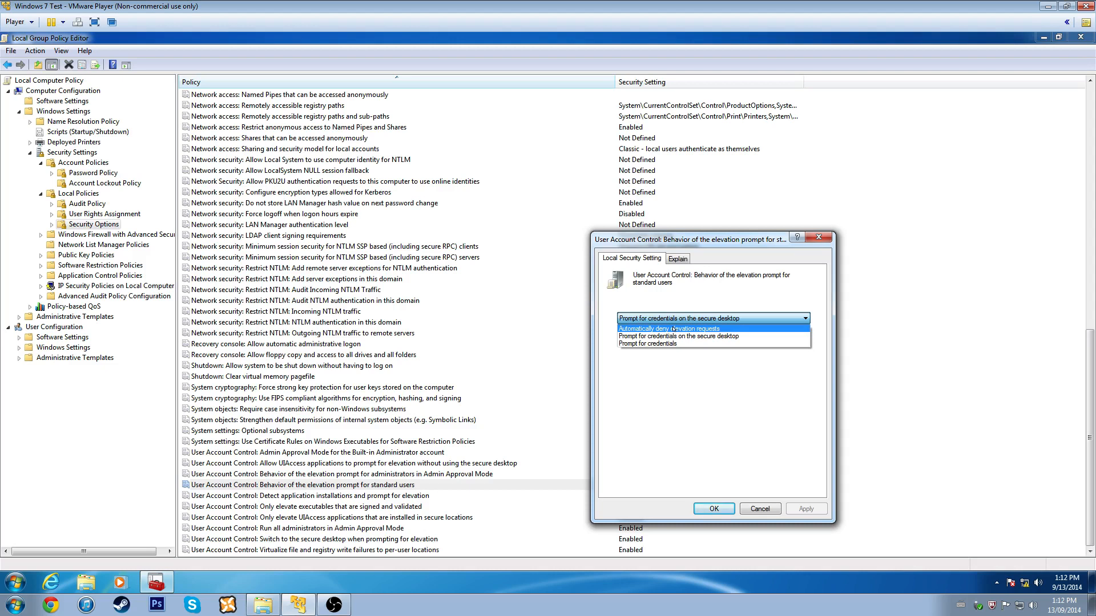
{"action": "left_click", "coordinate": [673, 329]}
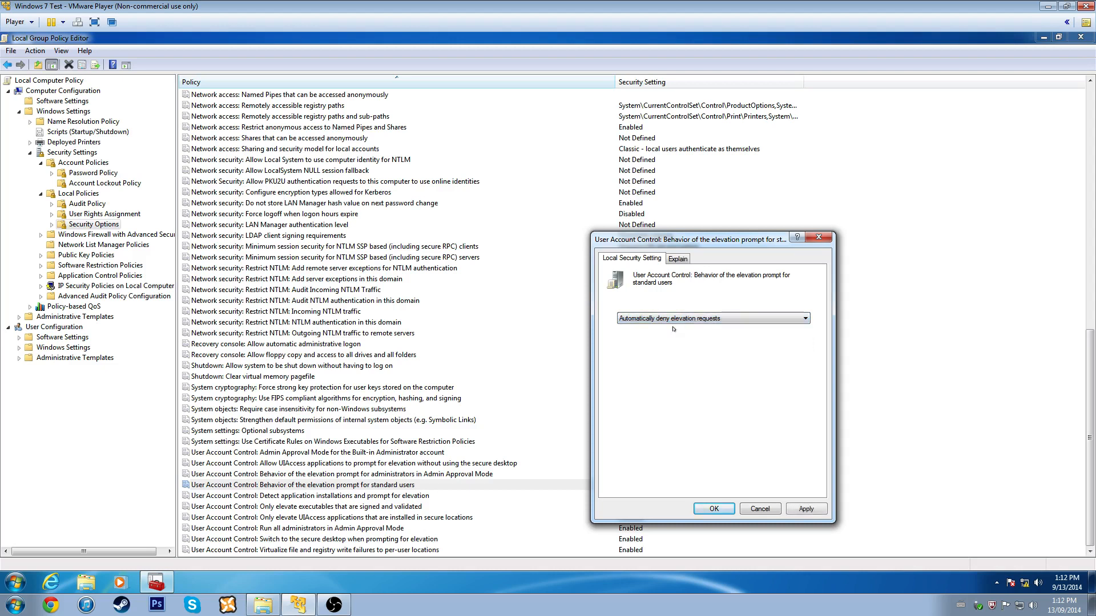
{"action": "left_click", "coordinate": [802, 509]}
{"action": "left_click", "coordinate": [714, 509]}
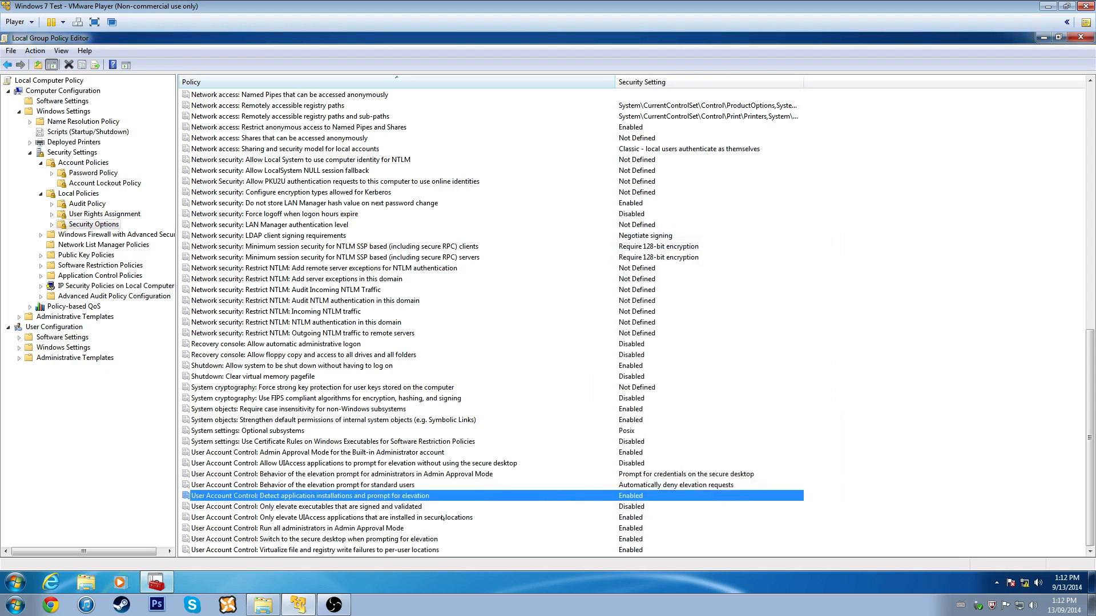
- Verify the standard-user prompt setting and select the application installation detection policy
{"action": "left_click", "coordinate": [586, 484]}
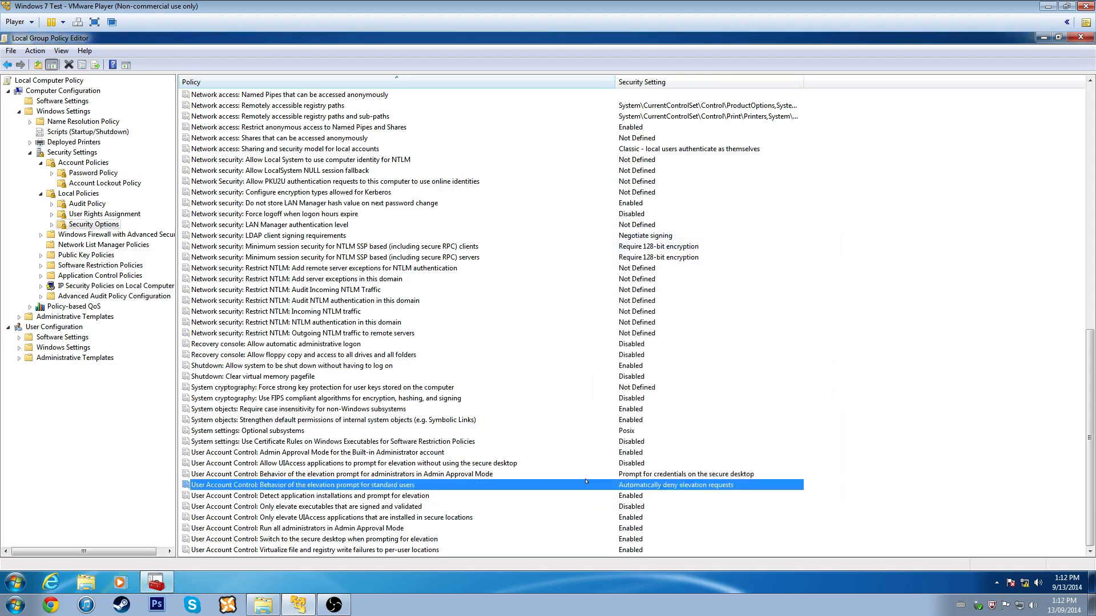
{"action": "left_click", "coordinate": [318, 506]}
{"action": "left_click", "coordinate": [329, 496]}
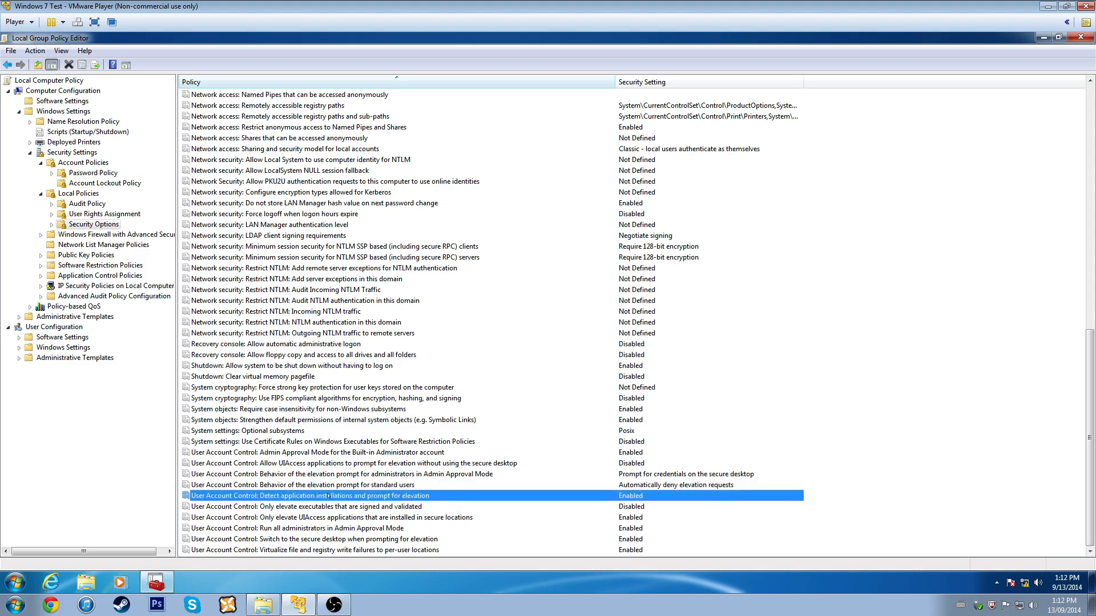
- Keep installation detection Enabled, enable signed-and-validated executable elevation, and open the UIAccess secure-locations policy
{"action": "double_click", "coordinate": [328, 496]}
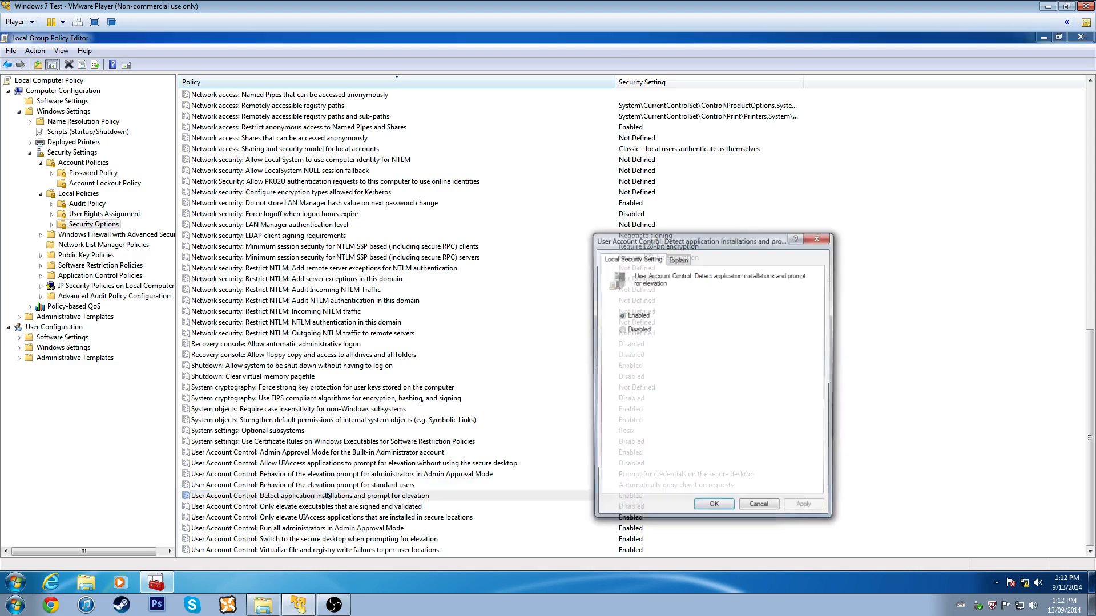
{"action": "left_click", "coordinate": [711, 508]}
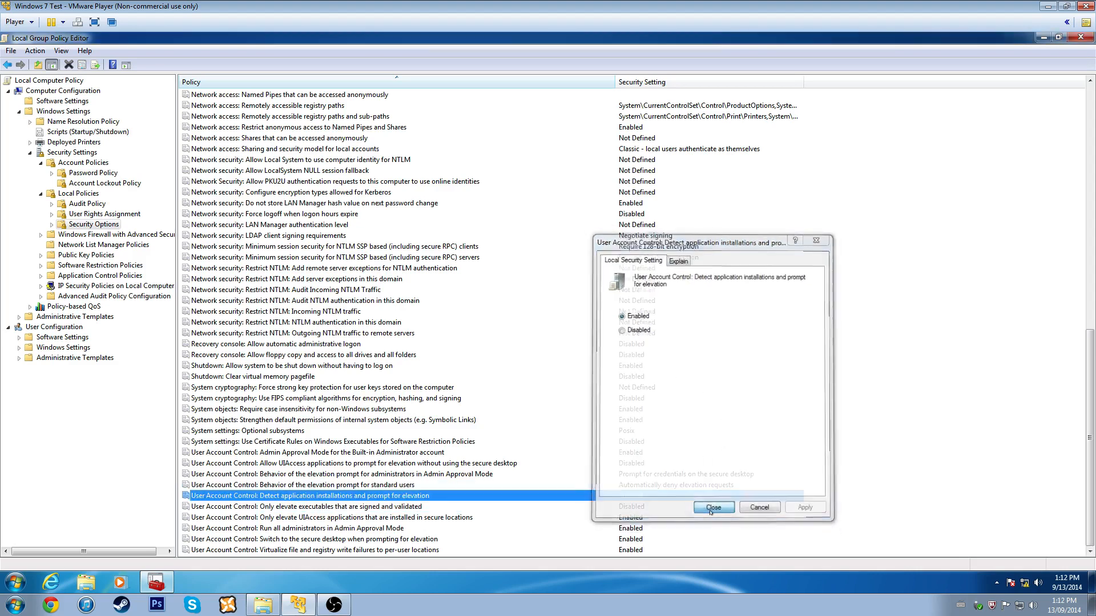
{"action": "double_click", "coordinate": [333, 507]}
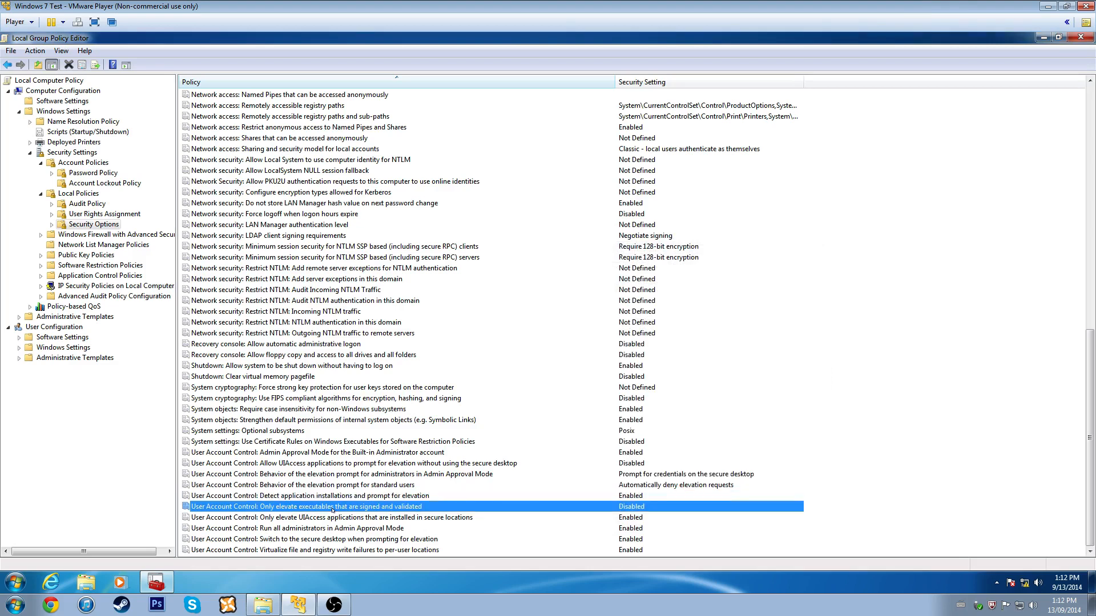
{"action": "left_click", "coordinate": [643, 315]}
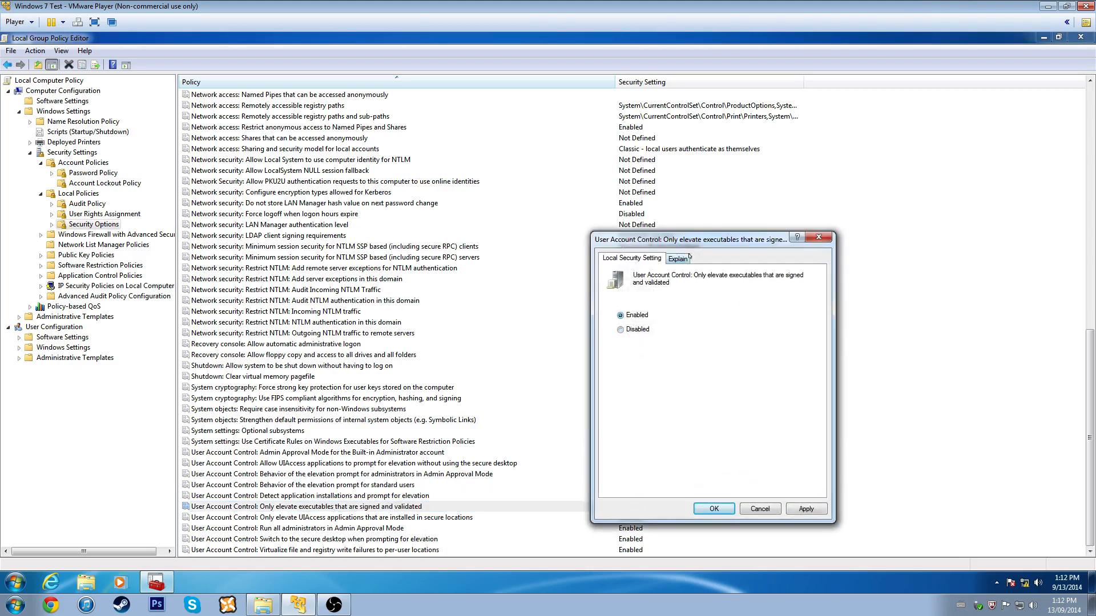
{"action": "left_click", "coordinate": [684, 257]}
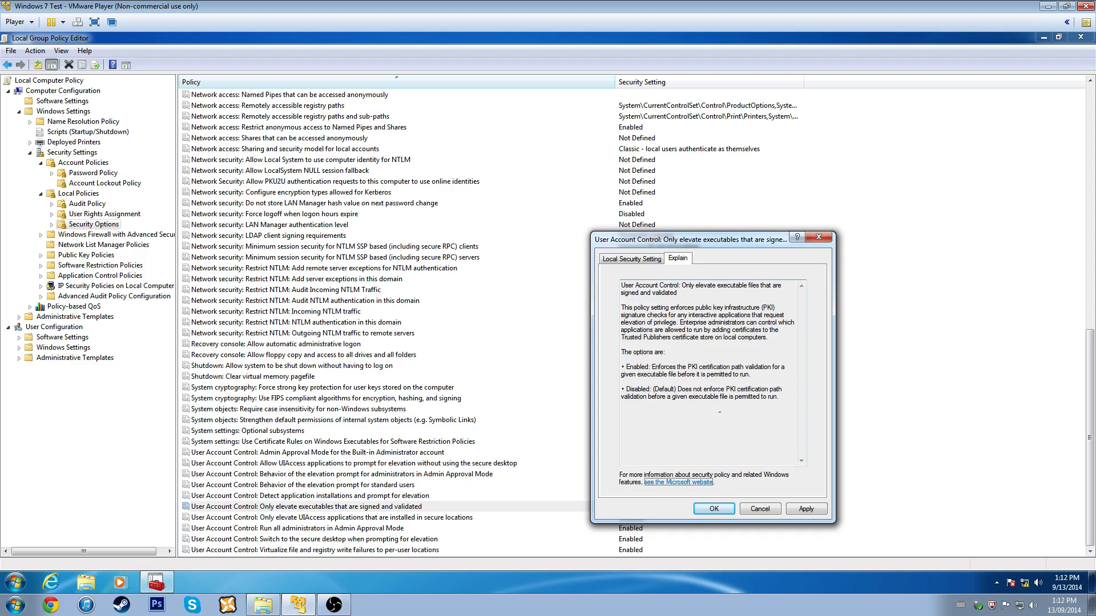
{"action": "left_click", "coordinate": [728, 506]}
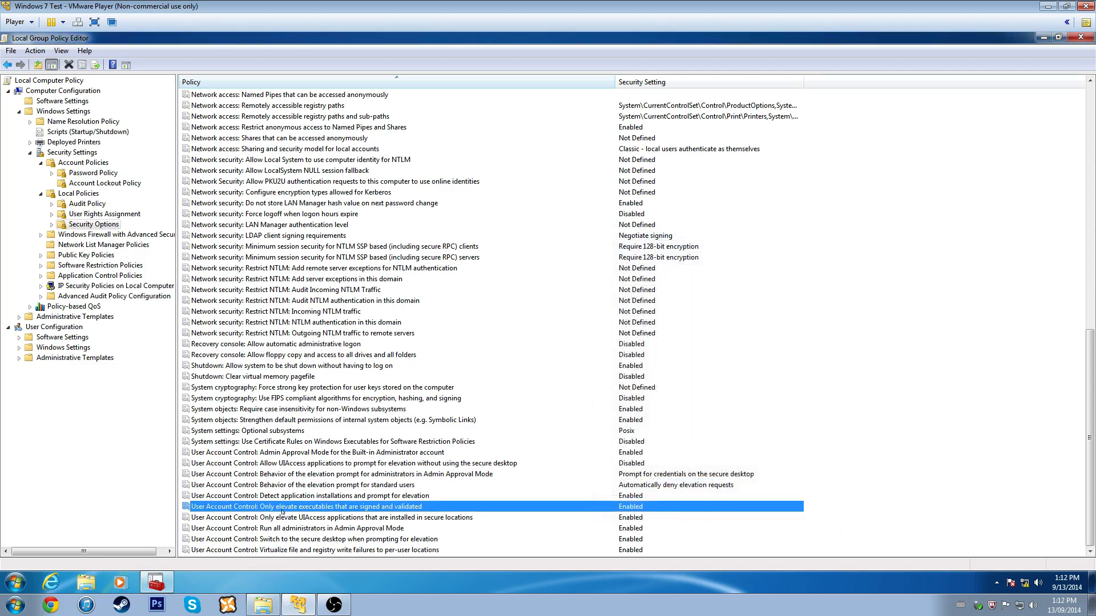
{"action": "double_click", "coordinate": [311, 520]}
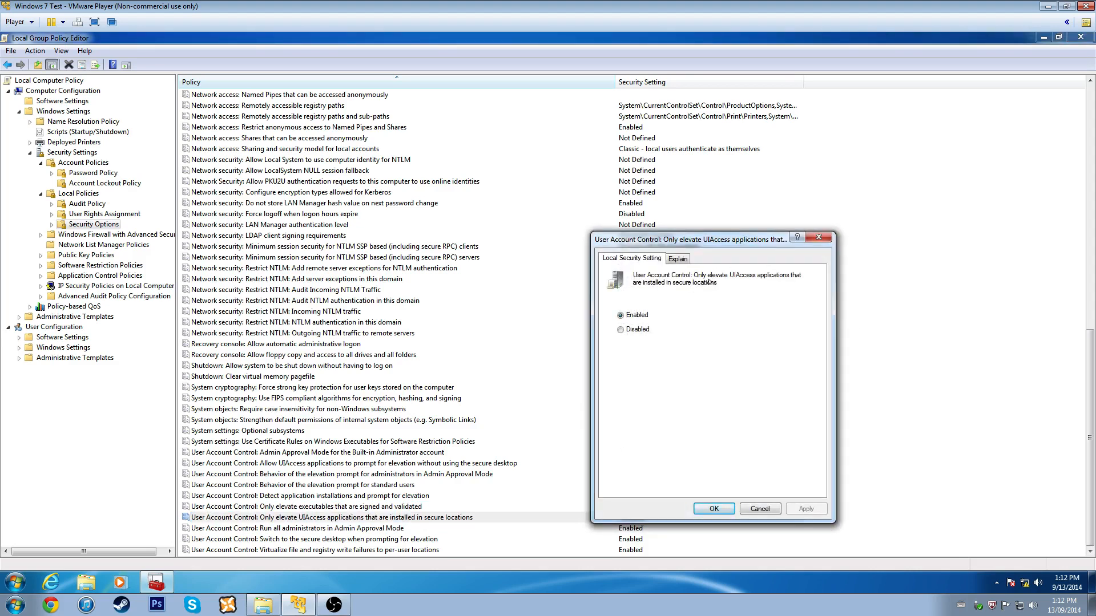
- Keep UIAccess secure-locations Enabled and review 'Run all administrators in Admin Approval Mode', leaving it Enabled
{"action": "left_click", "coordinate": [707, 510]}
{"action": "double_click", "coordinate": [320, 529]}
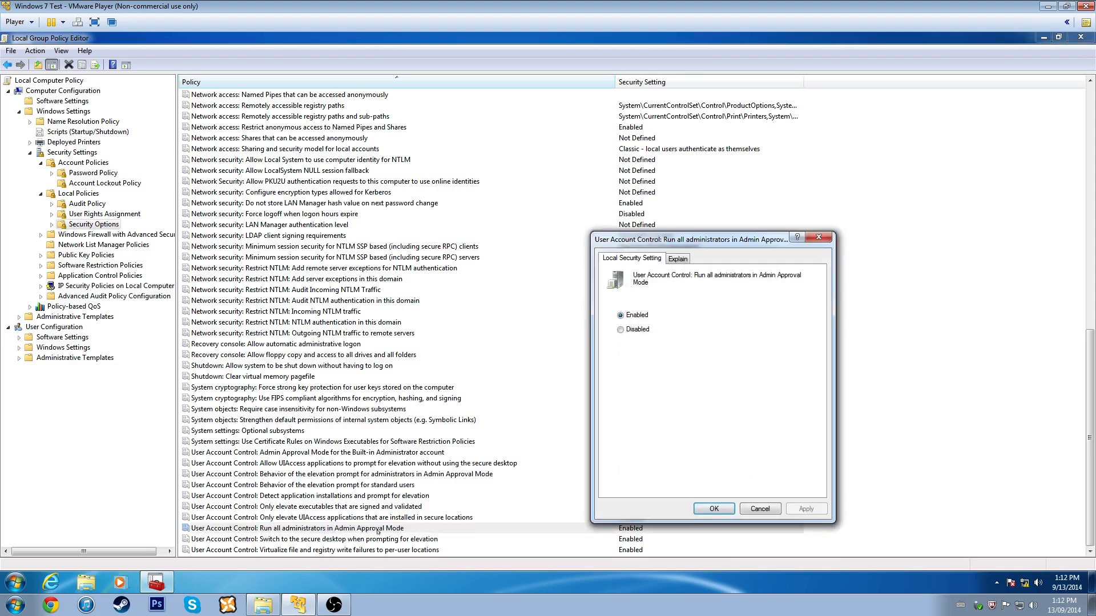
{"action": "left_click", "coordinate": [678, 260]}
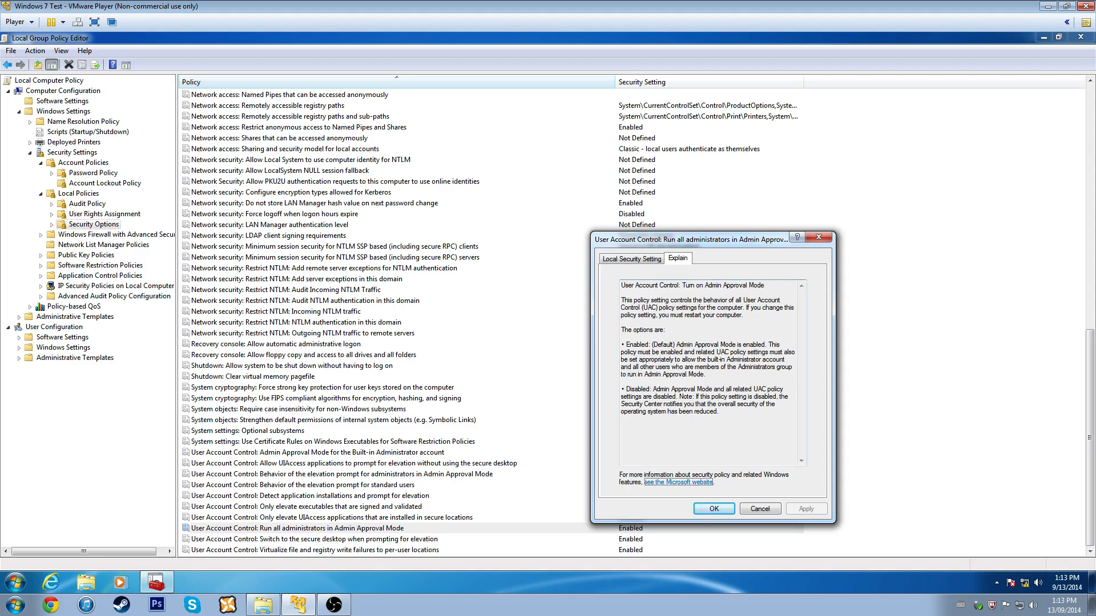
{"action": "left_click", "coordinate": [715, 508]}
- Review the secure desktop prompting and write-failure virtualization policies, leaving both Enabled
{"action": "double_click", "coordinate": [413, 540]}
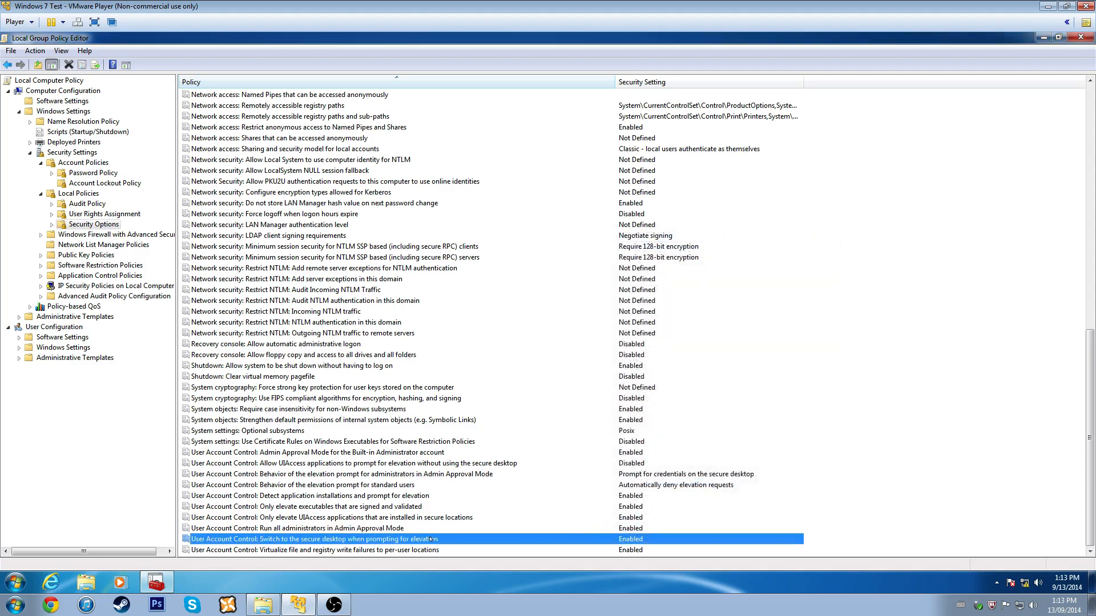
{"action": "left_click", "coordinate": [712, 510]}
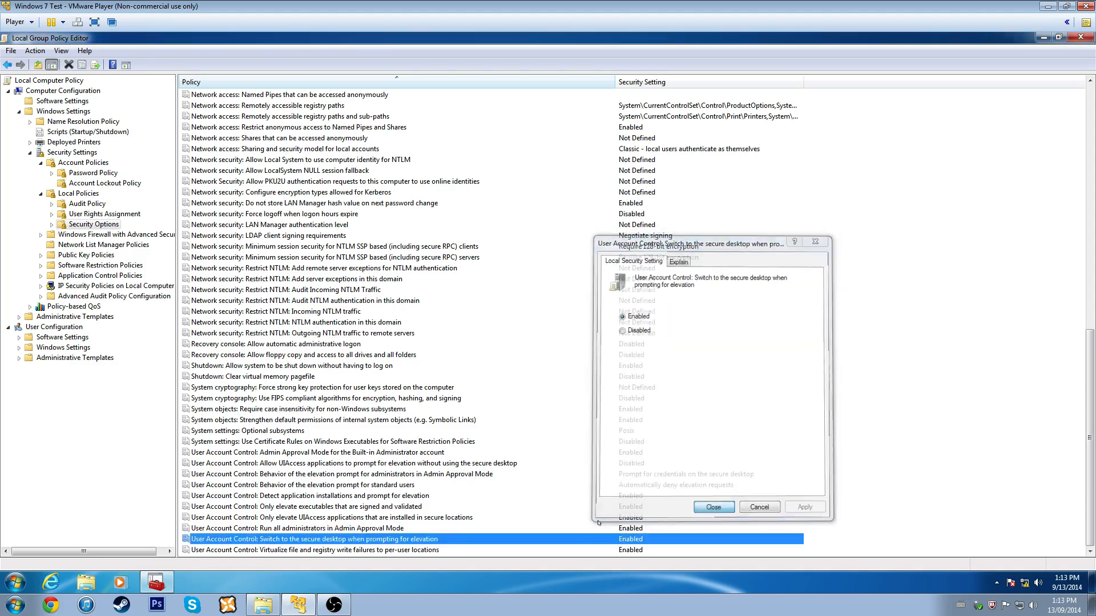
{"action": "left_click", "coordinate": [330, 551]}
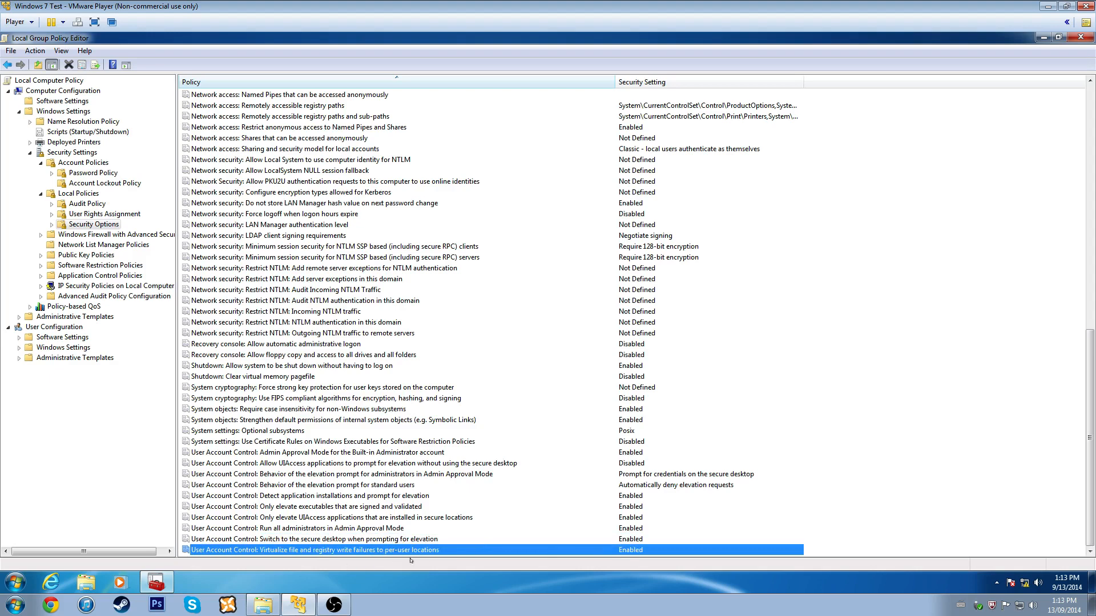
{"action": "double_click", "coordinate": [436, 550]}
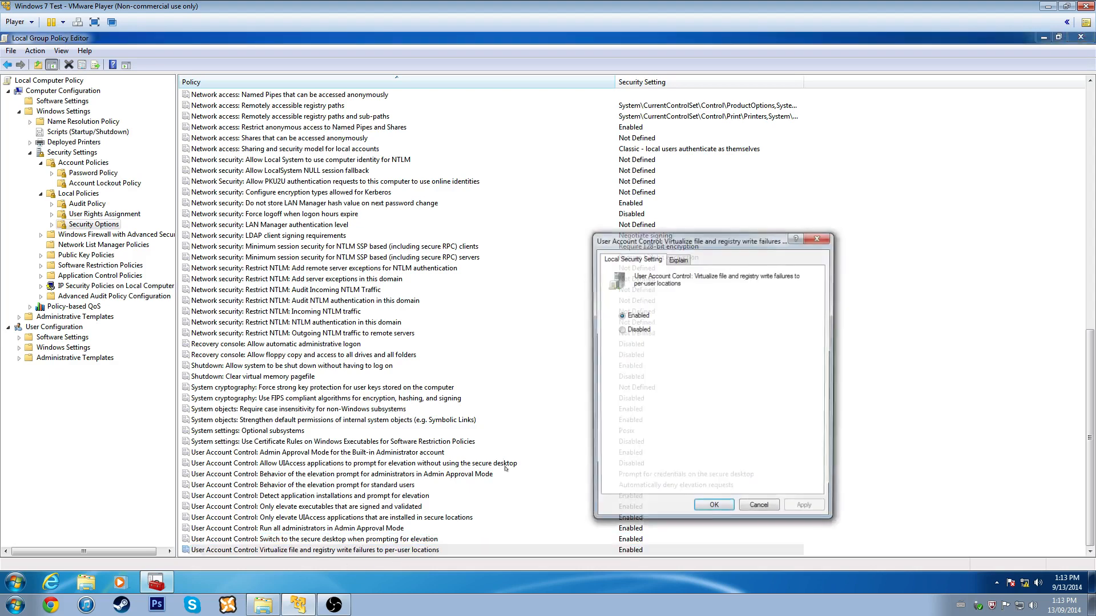
{"action": "left_click", "coordinate": [678, 258]}
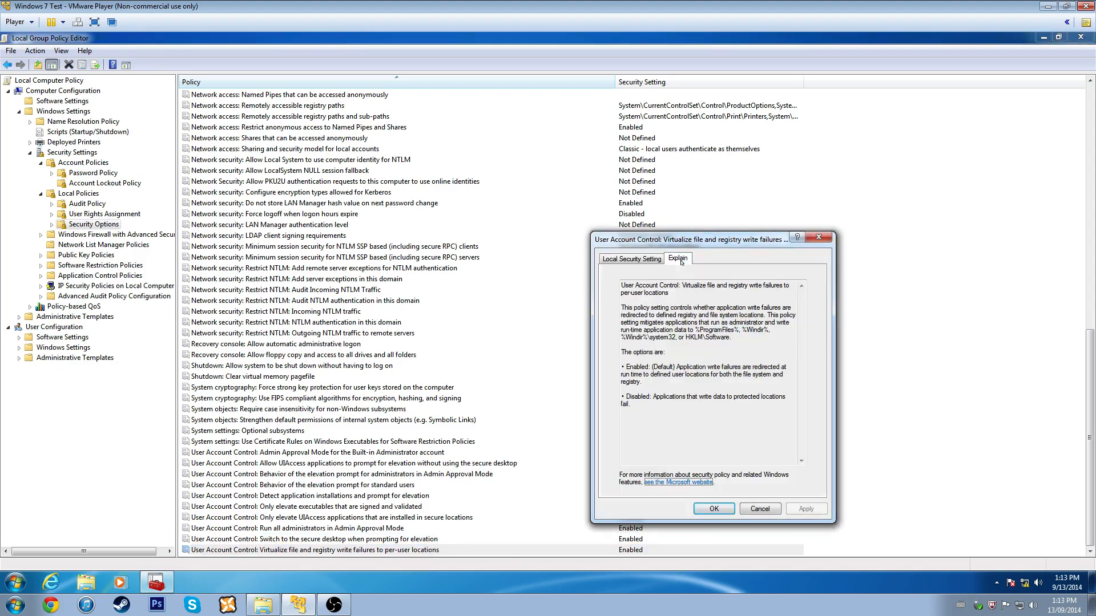
{"action": "left_click", "coordinate": [824, 235]}
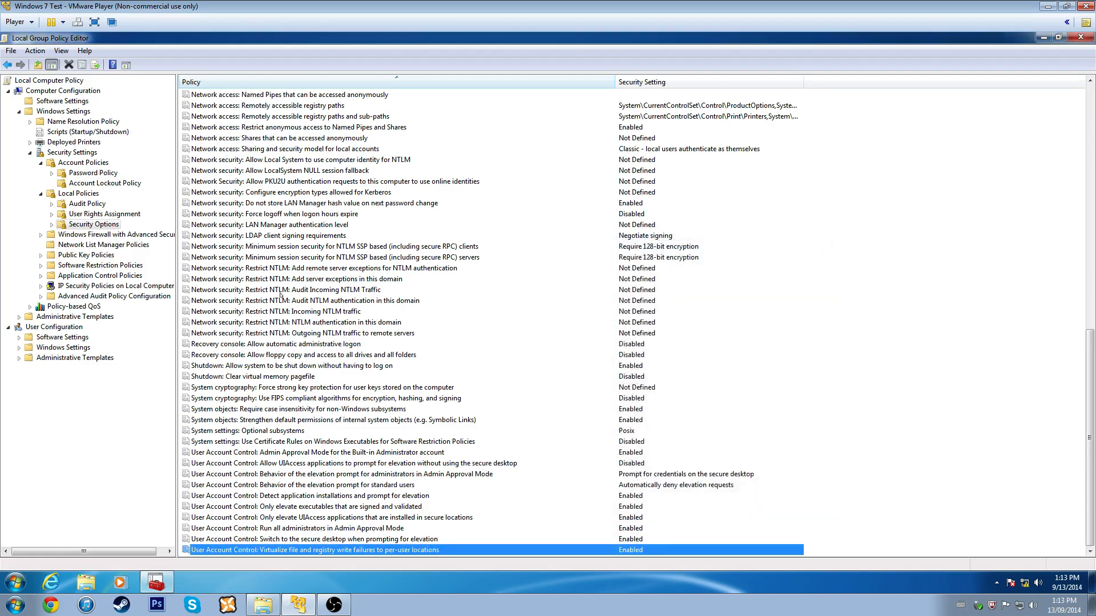
- Browse Security Options and IP Security Policies, then go to Windows Firewall with Advanced Security
{"action": "scroll", "coordinate": [393, 351], "scroll_direction": "up", "scroll_amount": 6}
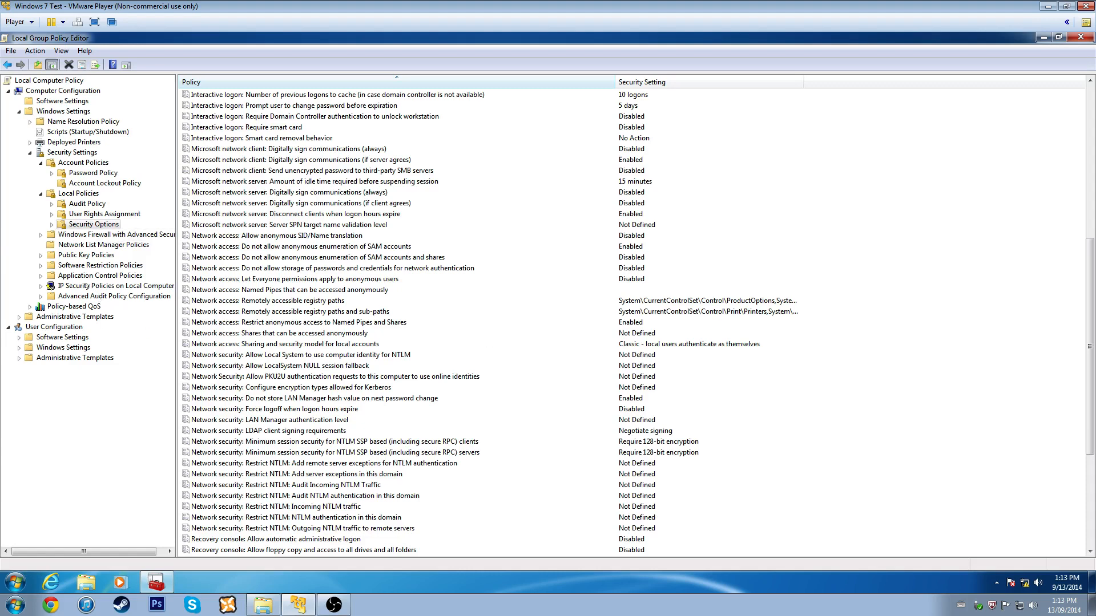
{"action": "right_click", "coordinate": [100, 290]}
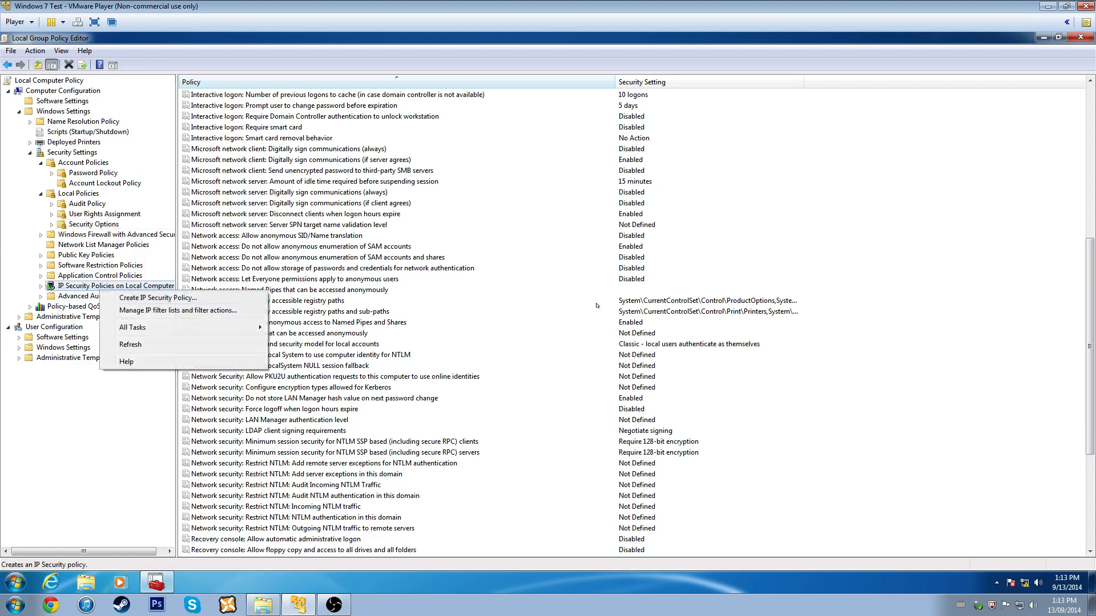
{"action": "left_click", "coordinate": [971, 353]}
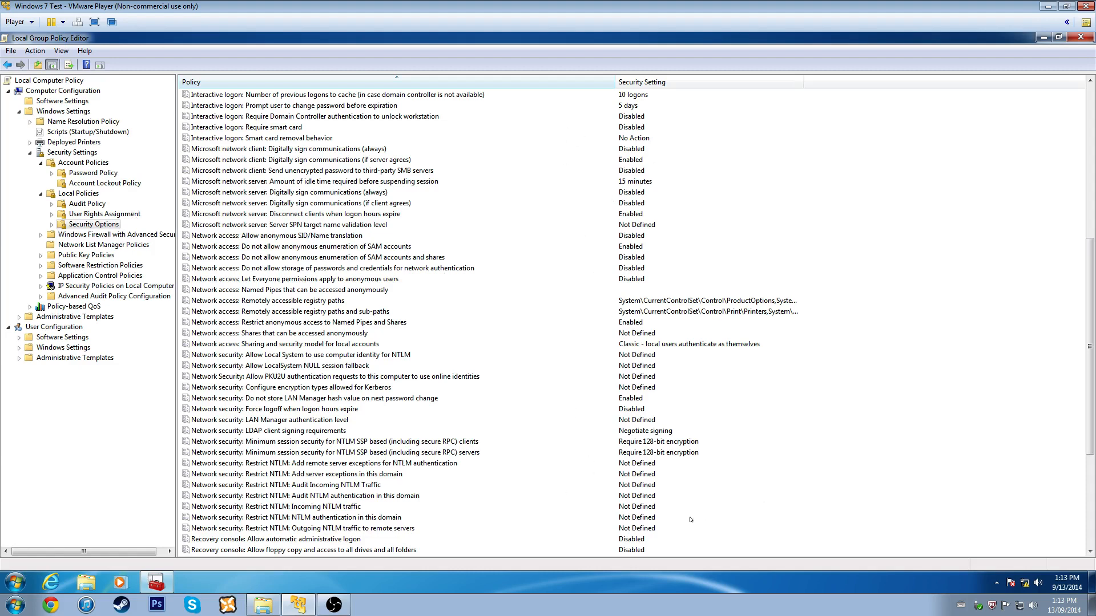
{"action": "scroll", "coordinate": [895, 468], "scroll_direction": "down", "scroll_amount": 6}
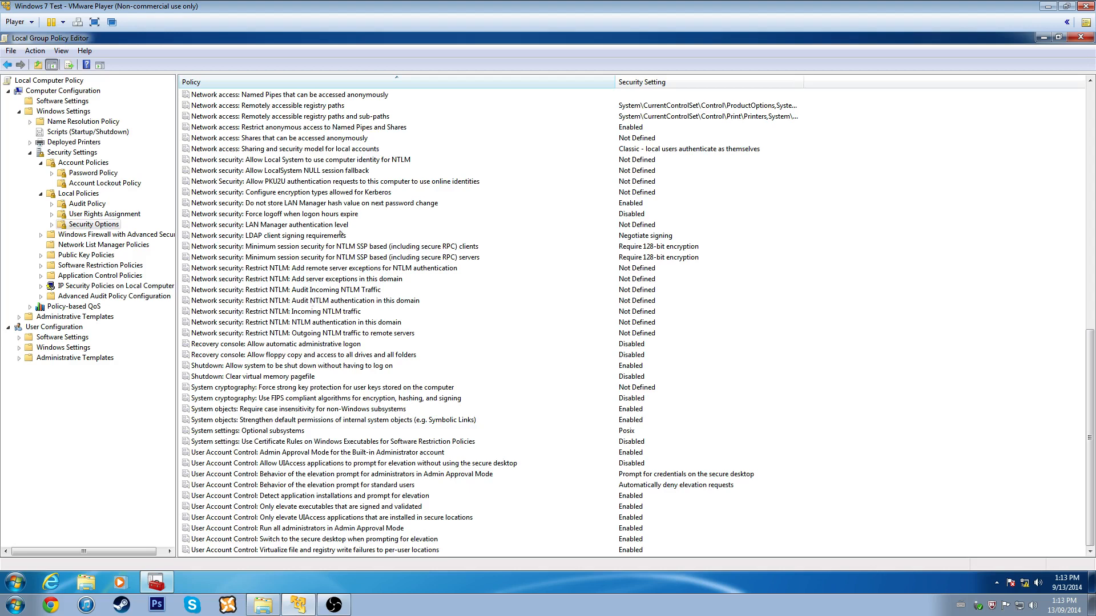
{"action": "left_click", "coordinate": [317, 148]}
{"action": "scroll", "coordinate": [353, 377], "scroll_direction": "up", "scroll_amount": 1}
{"action": "scroll", "coordinate": [352, 377], "scroll_direction": "up", "scroll_amount": 4}
{"action": "left_click", "coordinate": [317, 170]}
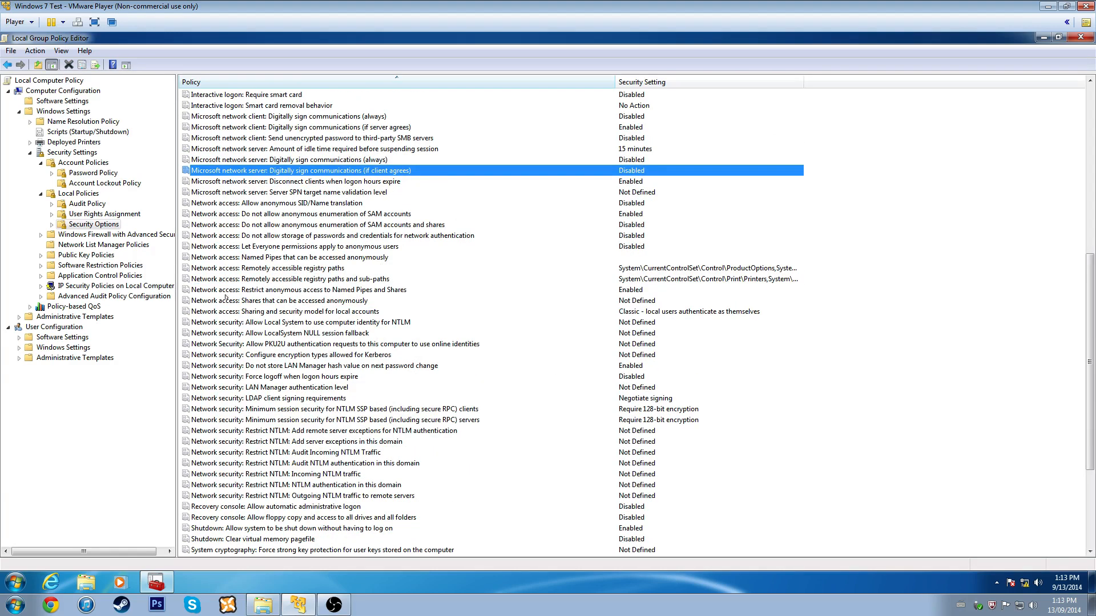
{"action": "left_click", "coordinate": [76, 236]}
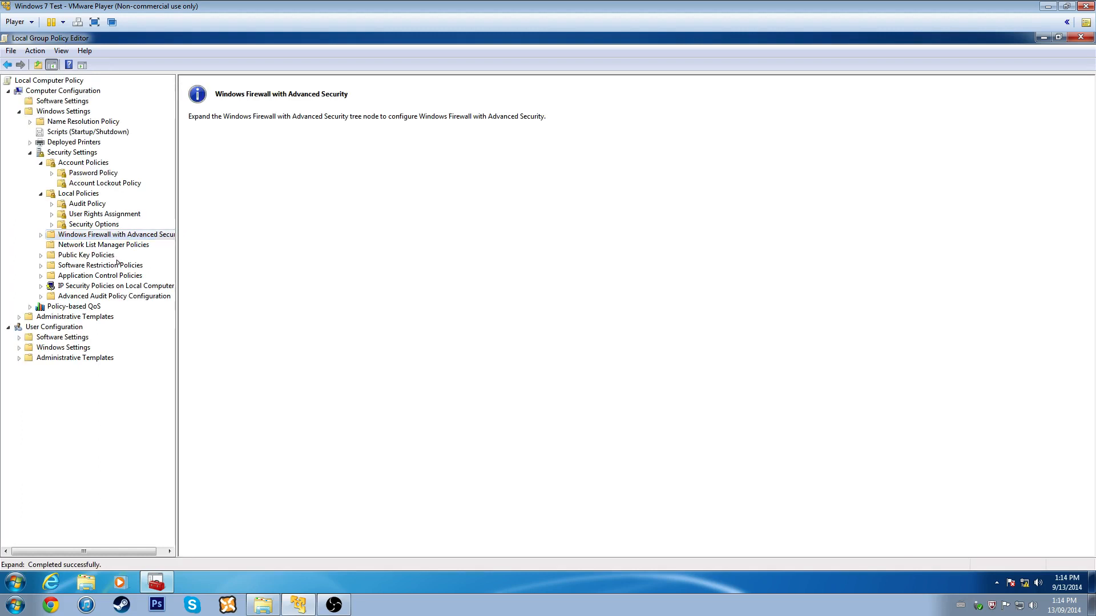
- Expand Windows Firewall and Administrative Templates, glance at User Configuration folders, then return to Security Settings
{"action": "left_click", "coordinate": [41, 235]}
{"action": "left_click", "coordinate": [74, 246]}
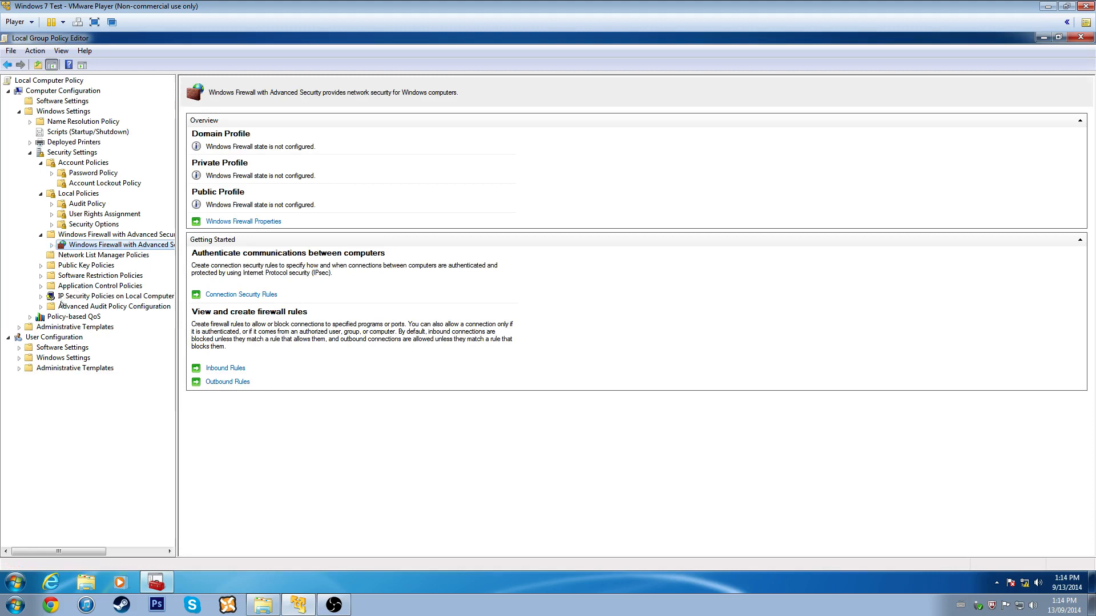
{"action": "left_click", "coordinate": [20, 327]}
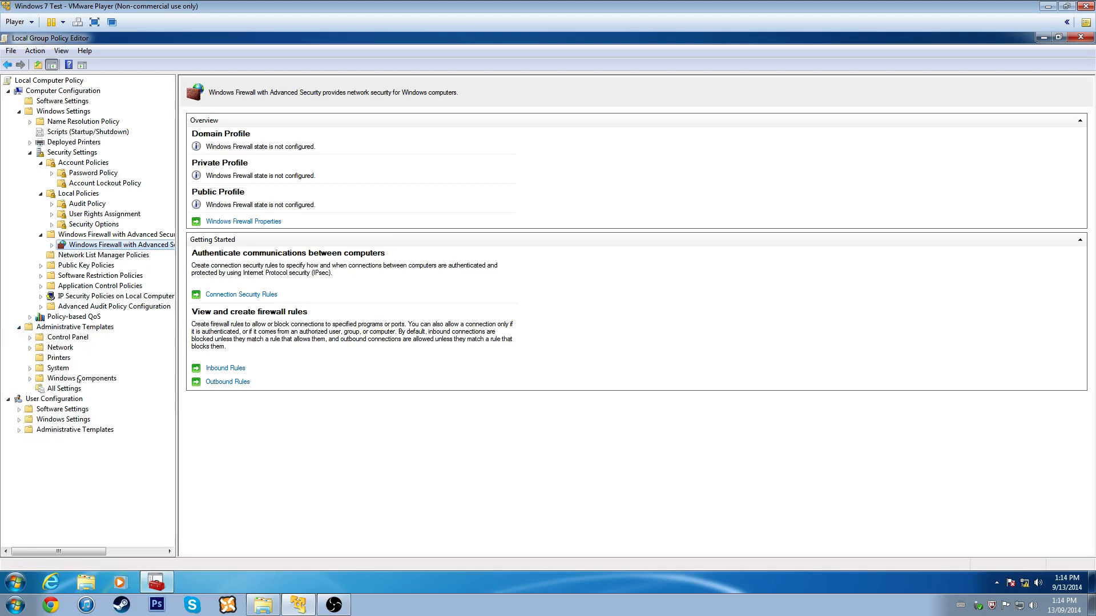
{"action": "left_click", "coordinate": [51, 421]}
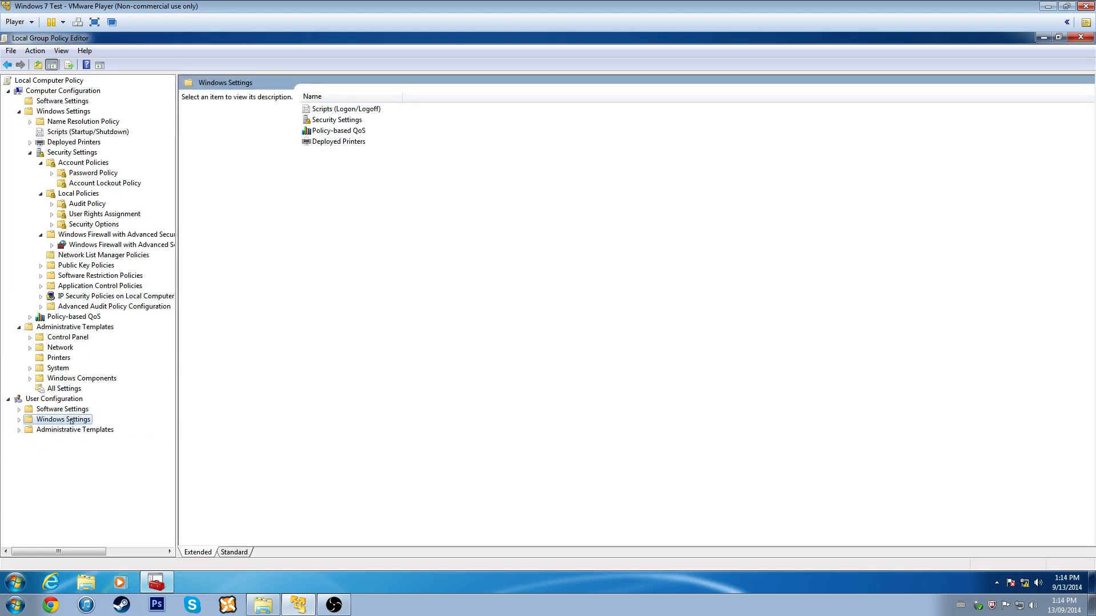
{"action": "left_click", "coordinate": [72, 431]}
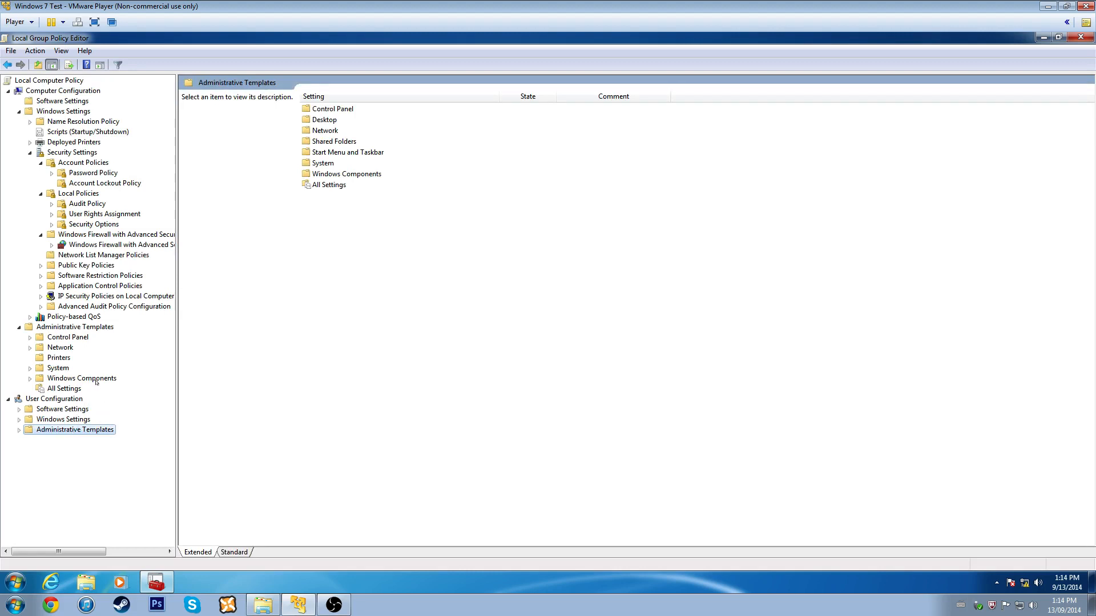
{"action": "left_click", "coordinate": [74, 153]}
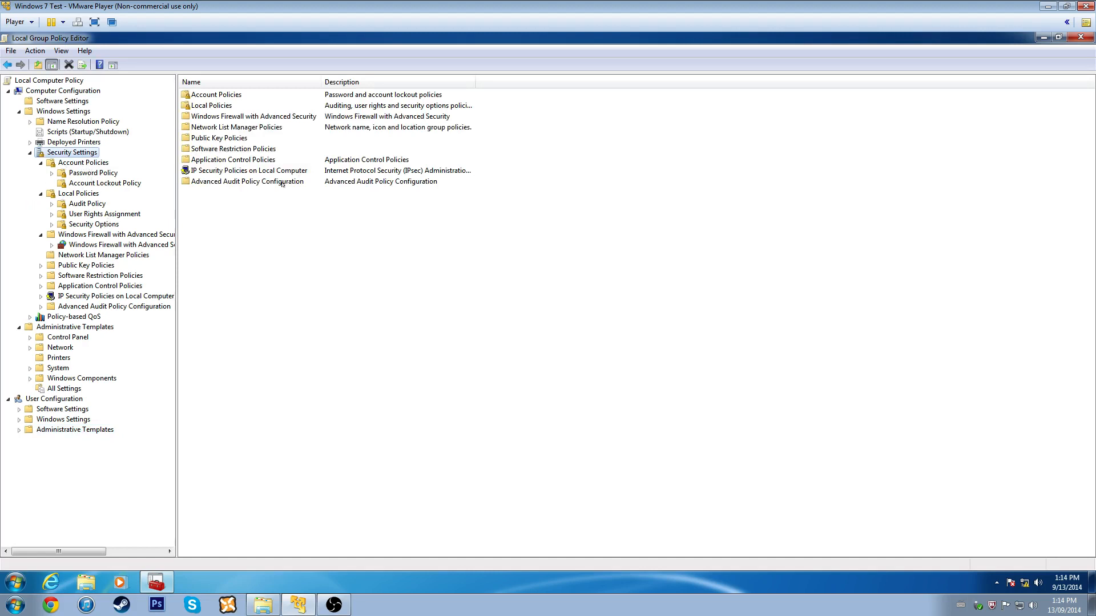
- Recheck Password, Account Lockout, Audit and User Rights Assignment policies, then bring up options for Create permanent shared objects
{"action": "left_click", "coordinate": [104, 223]}
{"action": "left_click", "coordinate": [103, 215]}
{"action": "left_click", "coordinate": [88, 204]}
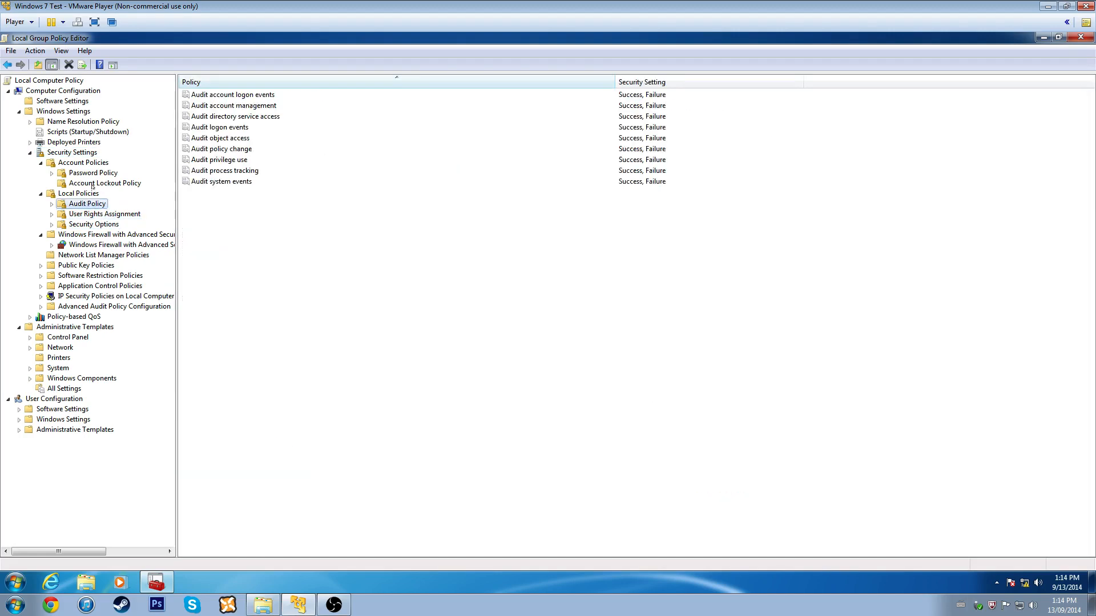
{"action": "left_click", "coordinate": [93, 173]}
{"action": "left_click", "coordinate": [98, 182]}
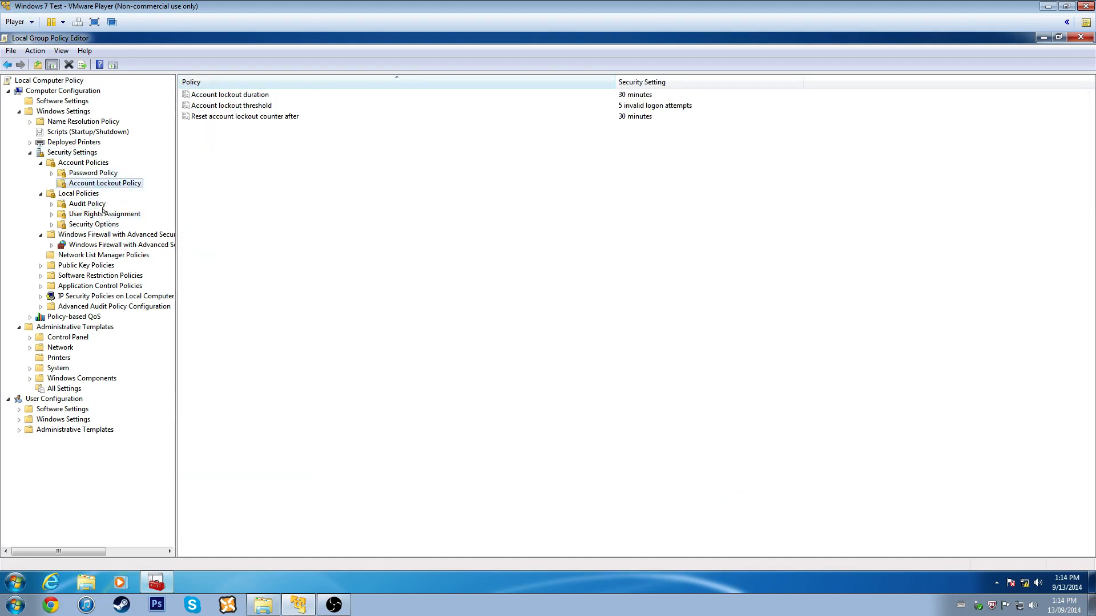
{"action": "left_click", "coordinate": [102, 207]}
{"action": "left_click", "coordinate": [104, 214]}
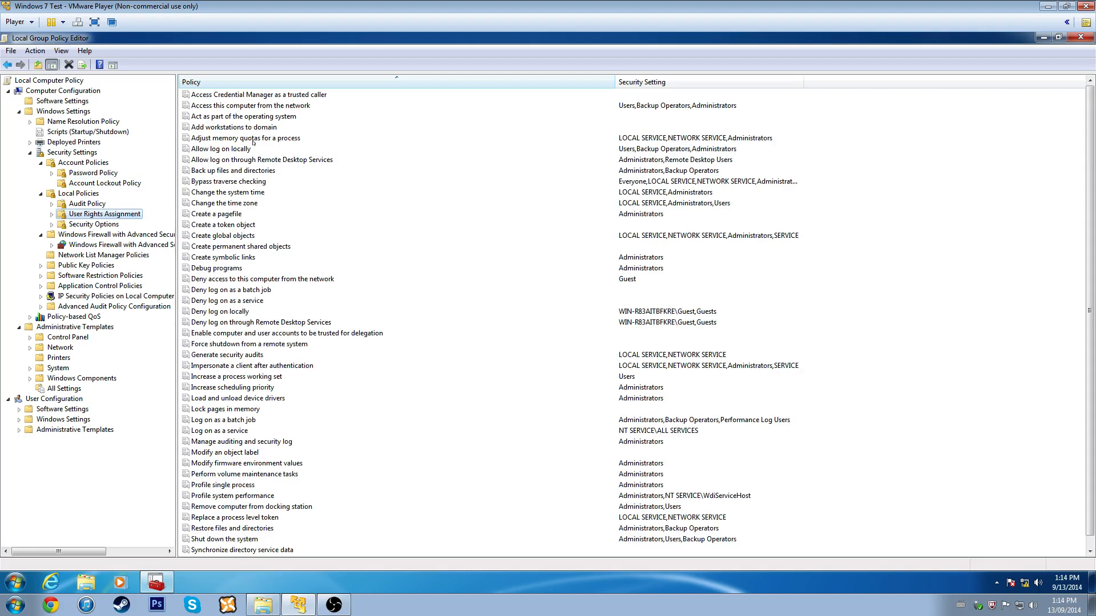
{"action": "right_click", "coordinate": [220, 247]}
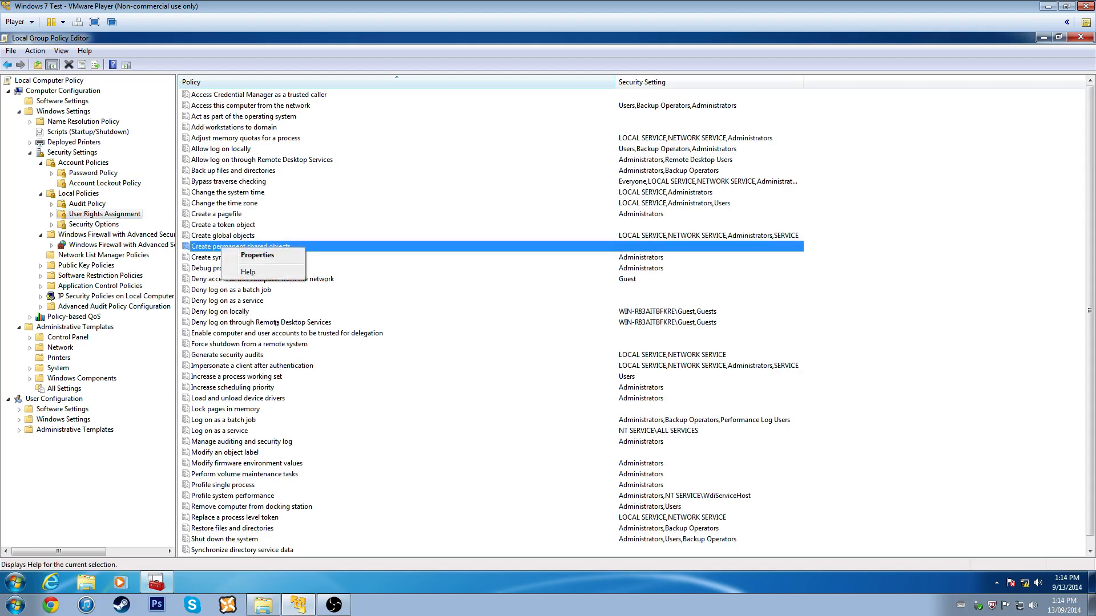